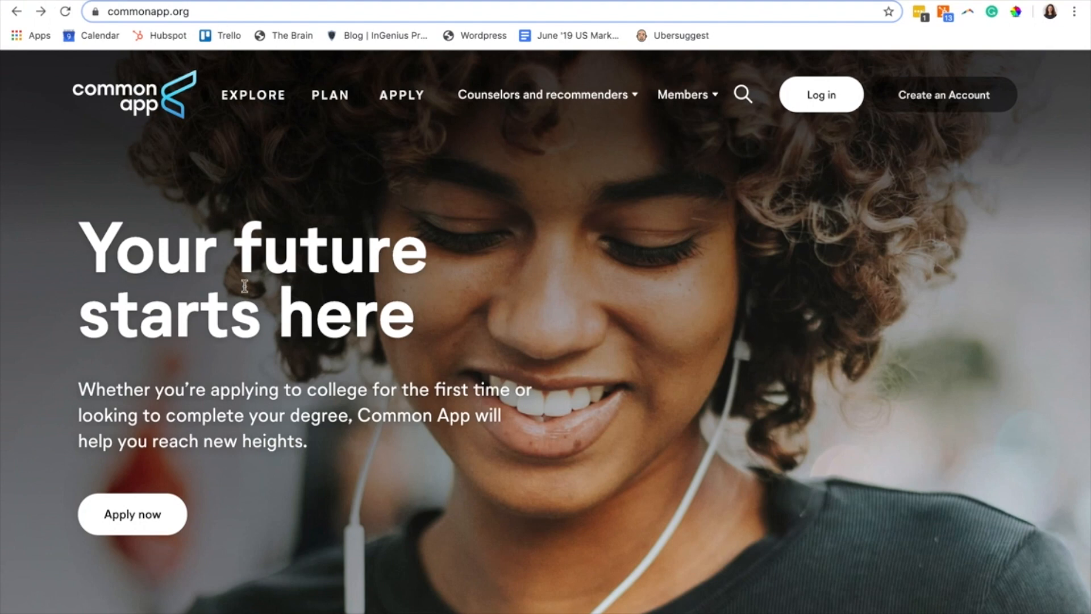
- View the account creation options and sign in to the existing first-year student account with the prefilled credentials
click(927, 101)
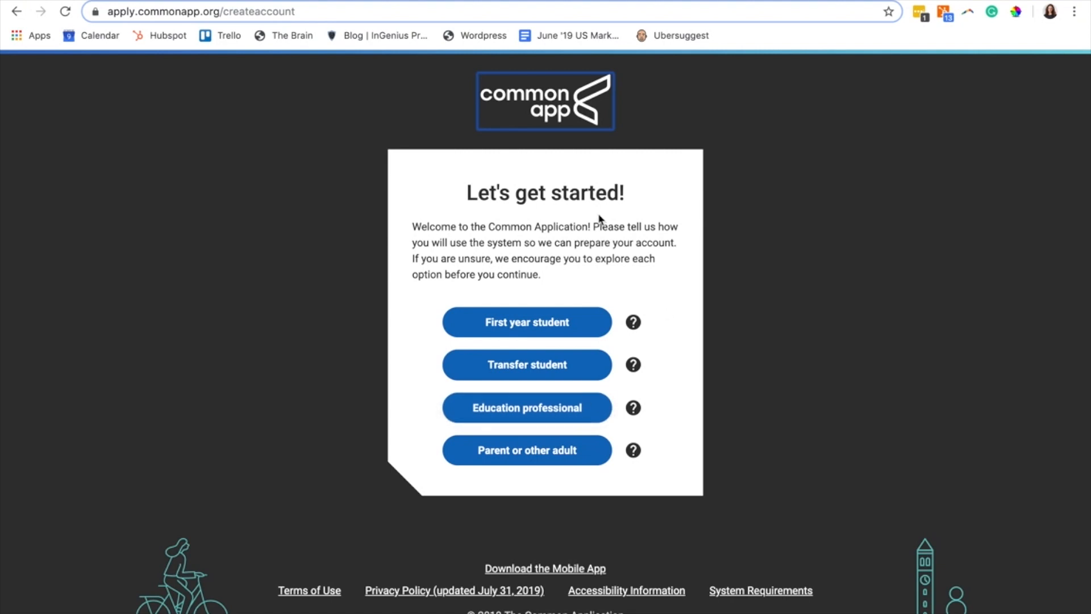
click(18, 16)
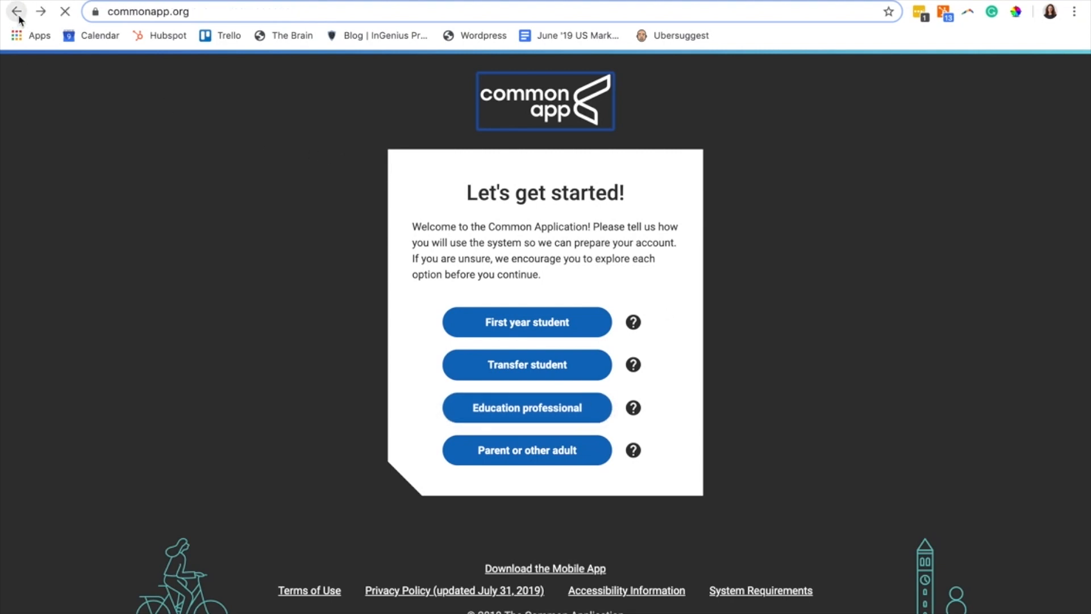
click(822, 103)
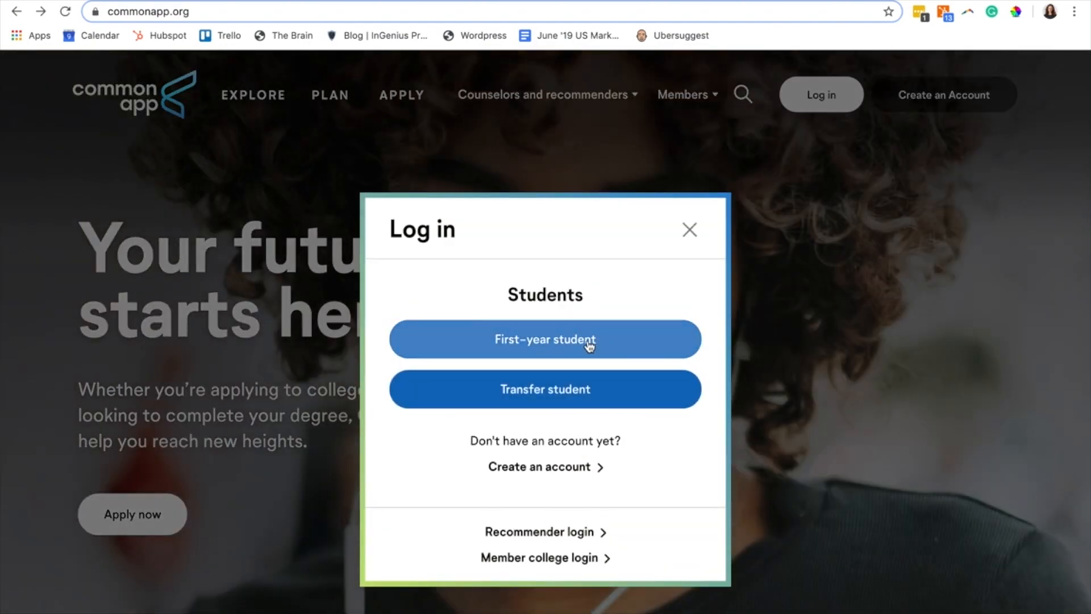
click(590, 344)
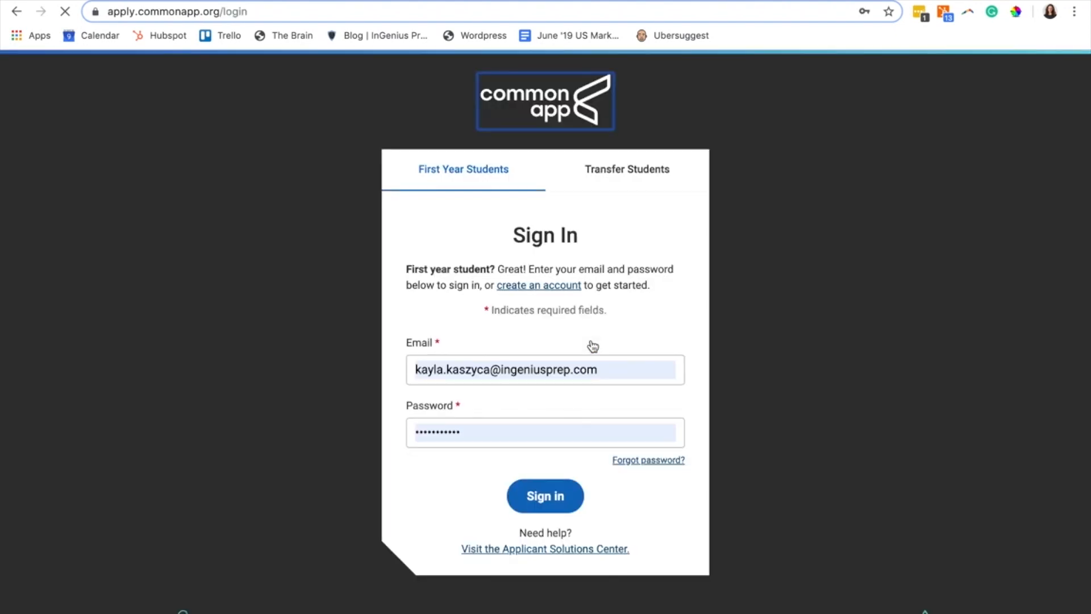
click(531, 491)
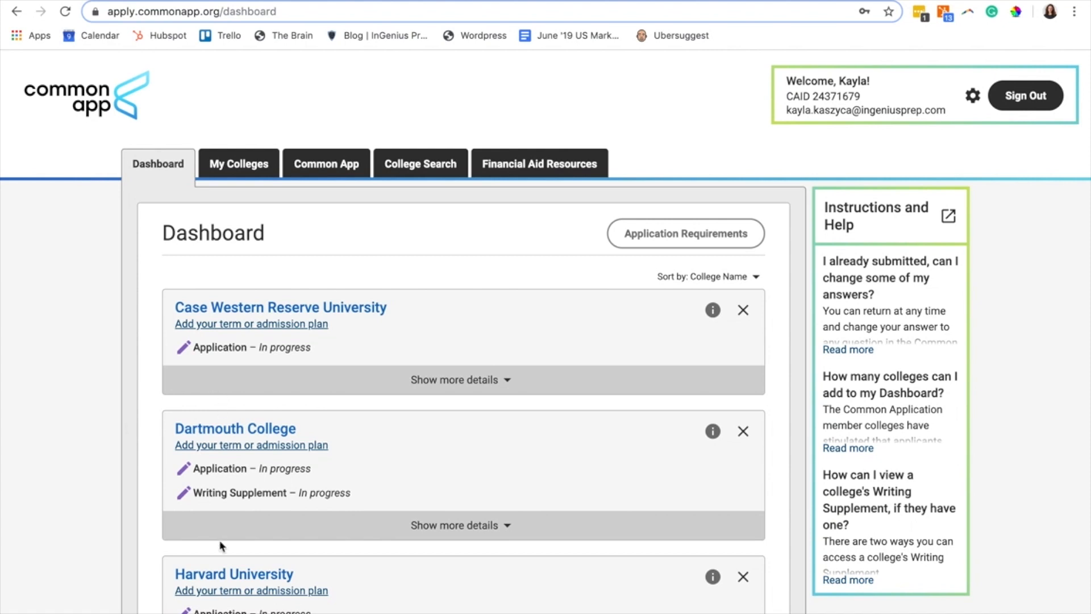
- Search the colleges for "columbia", add Columbia College in Columbia, MO, and check the My Colleges list
scroll(220, 546, down, 1)
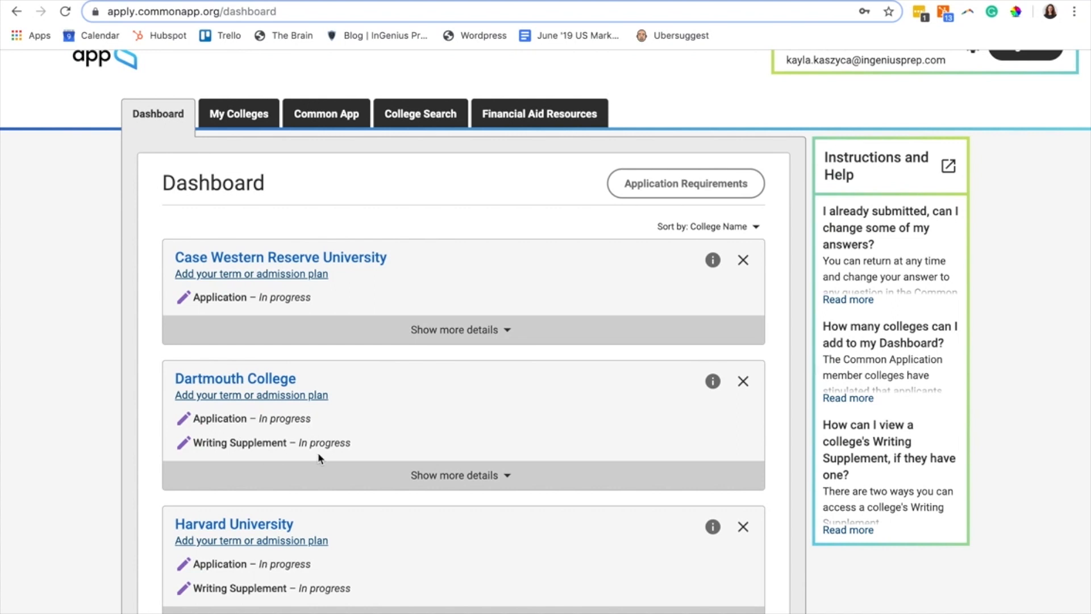
scroll(318, 453, down, 1)
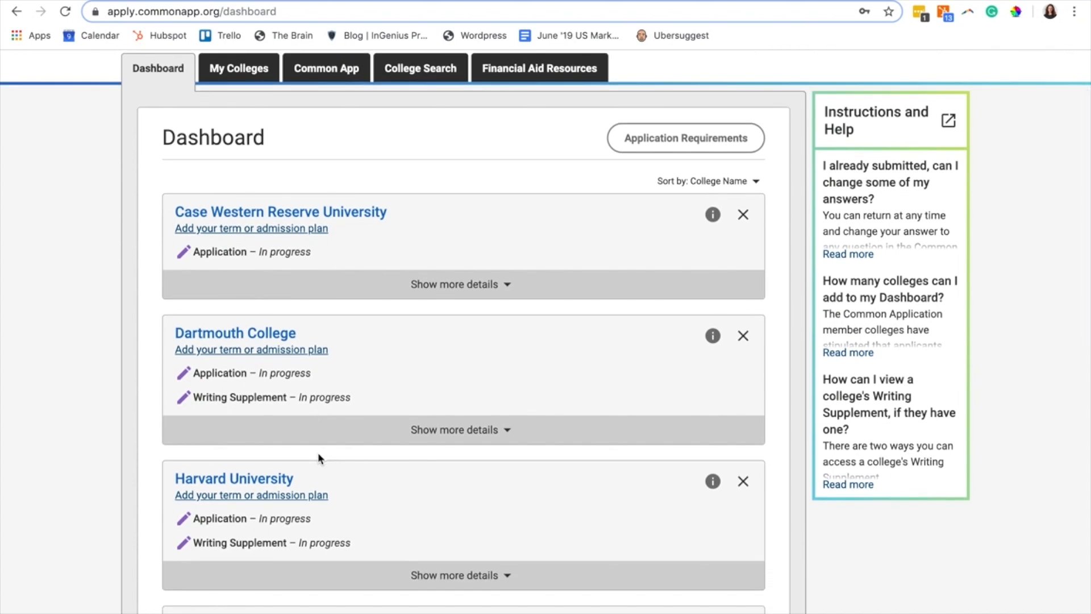
scroll(318, 452, up, 2)
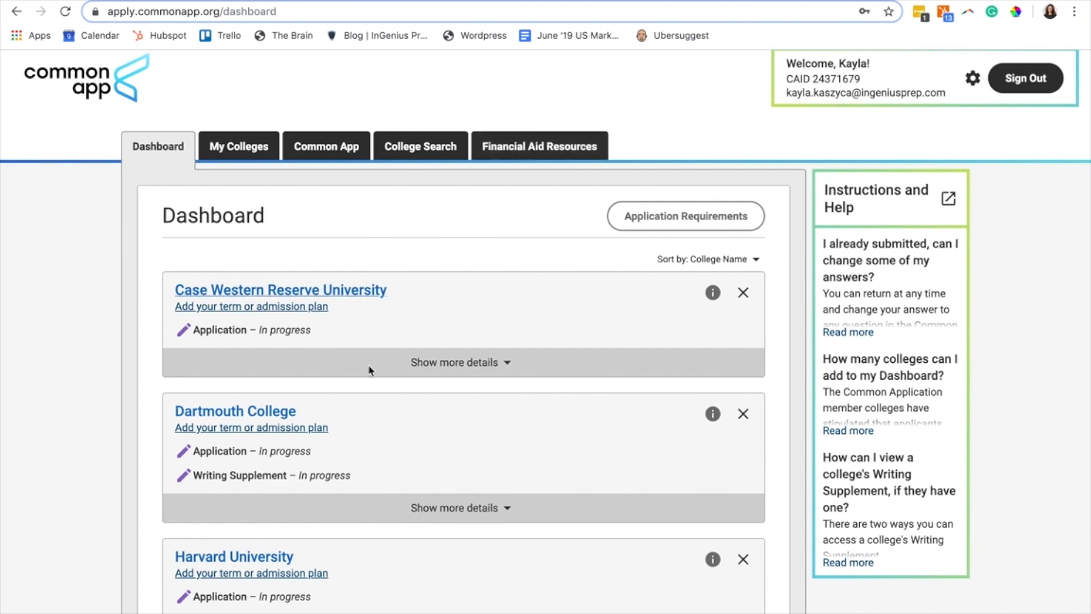
scroll(353, 481, down, 1)
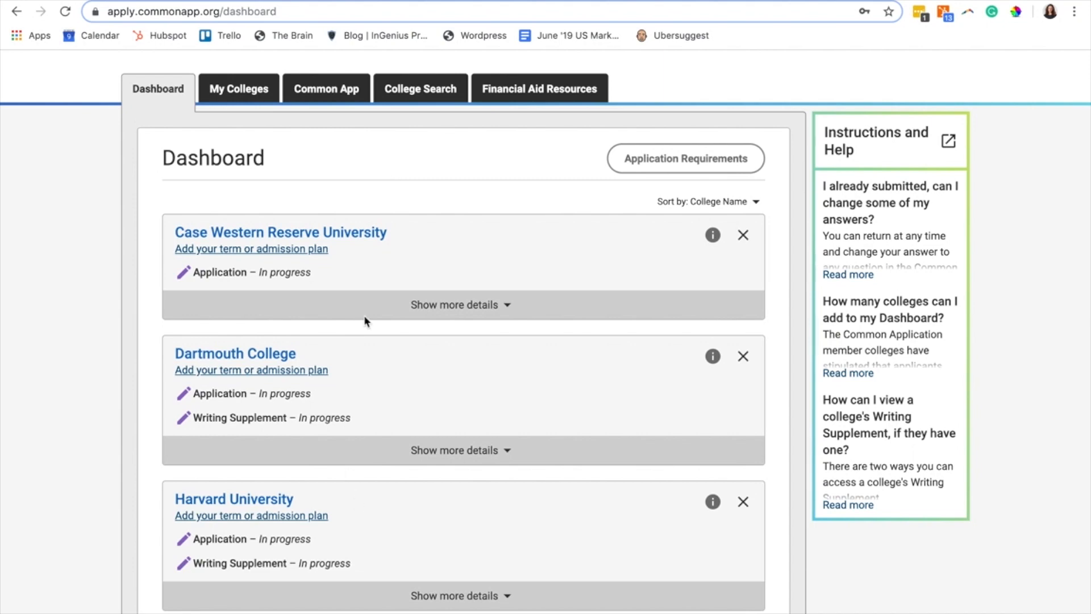
click(435, 93)
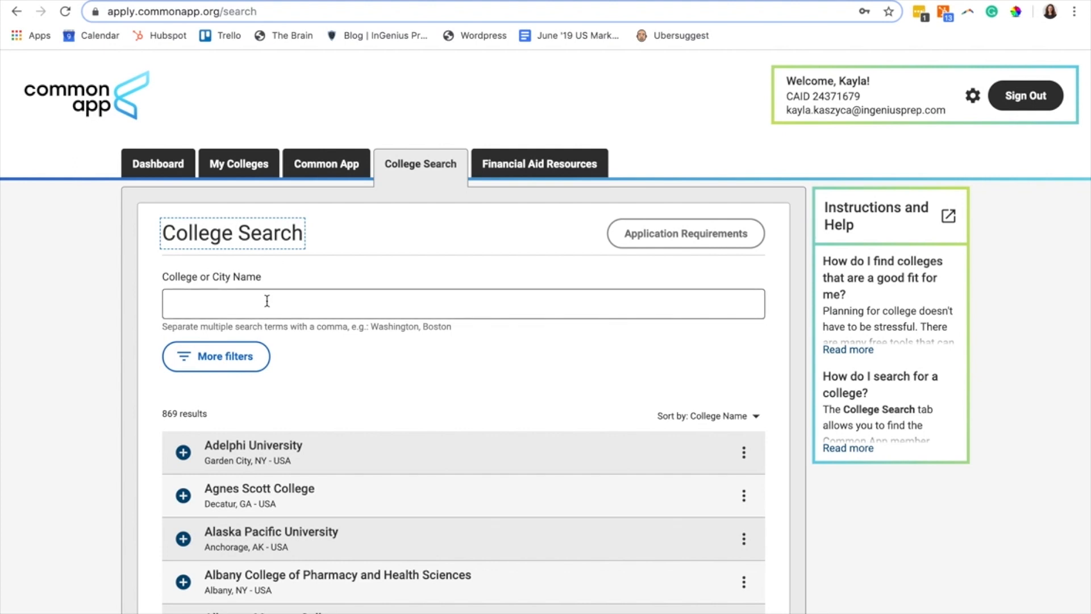
click(267, 300)
text(co)
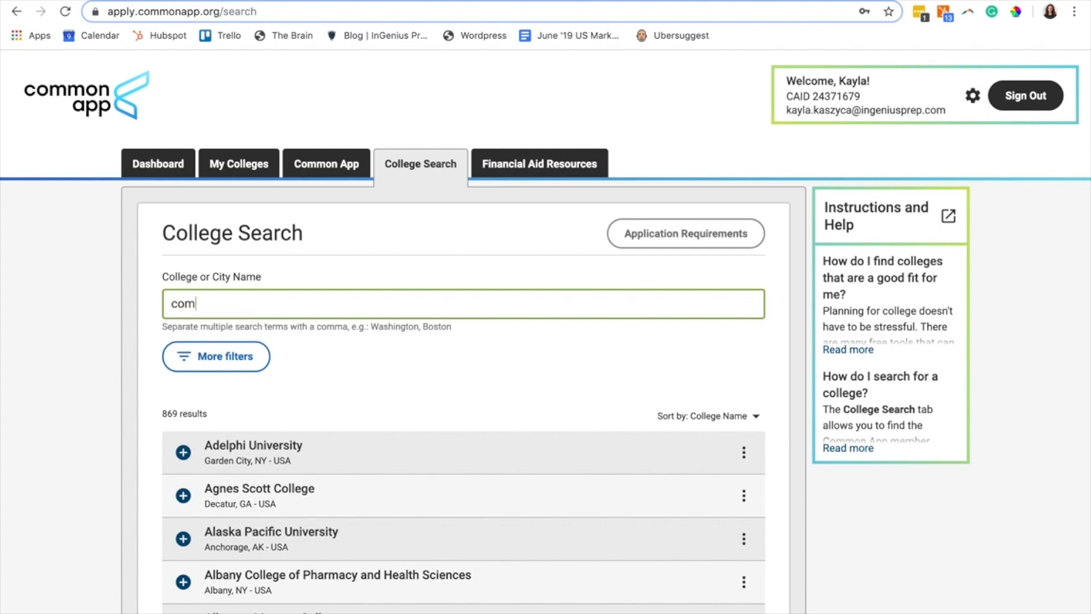
text(lumbia)
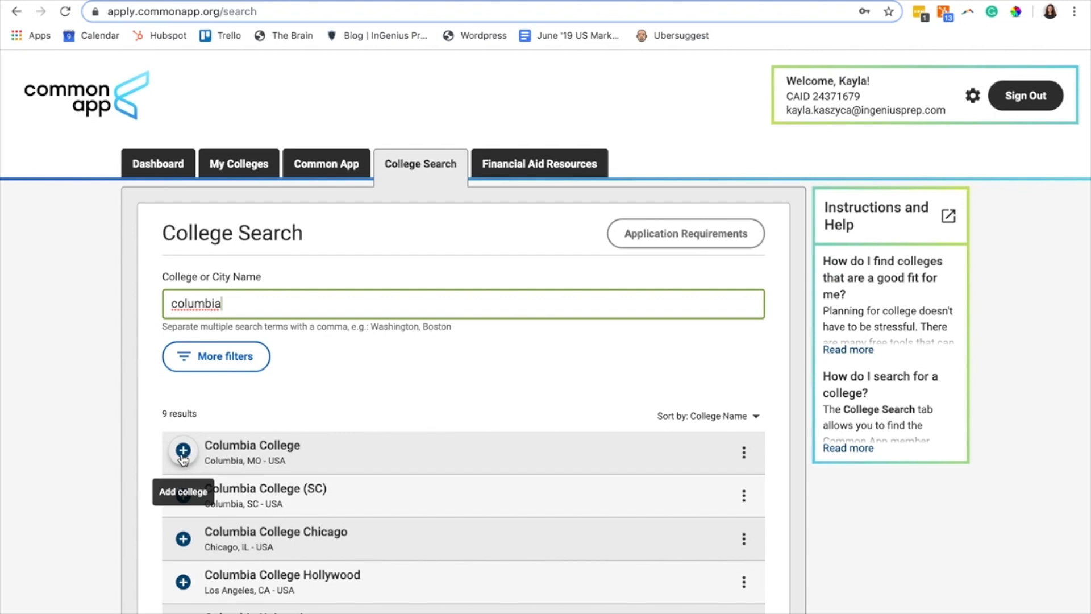
click(183, 452)
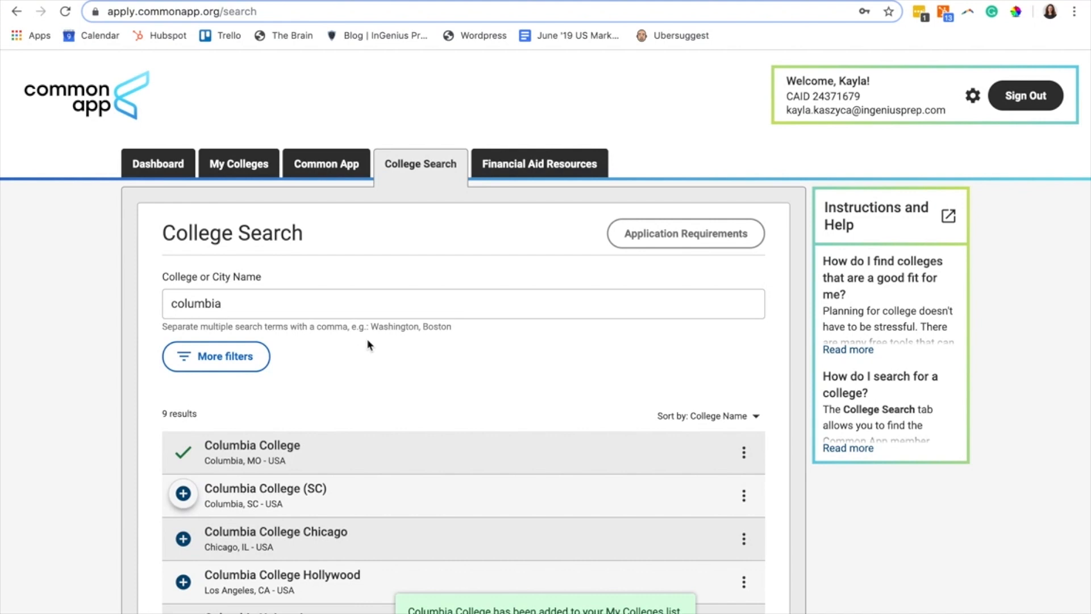
click(241, 165)
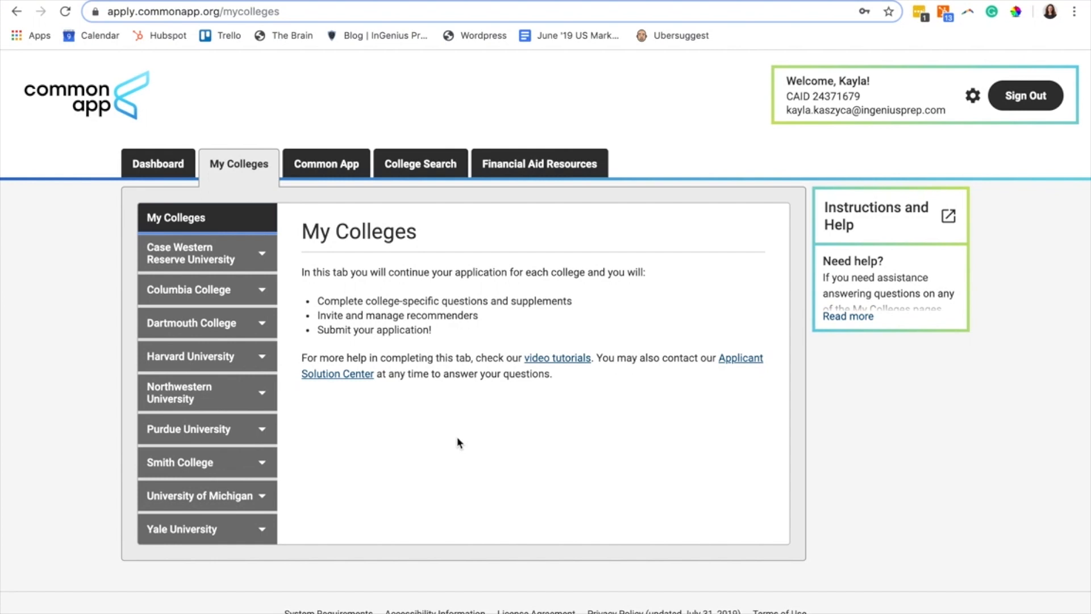
- Open the Profile section of the Common App and examine all its Personal Information questions
click(338, 175)
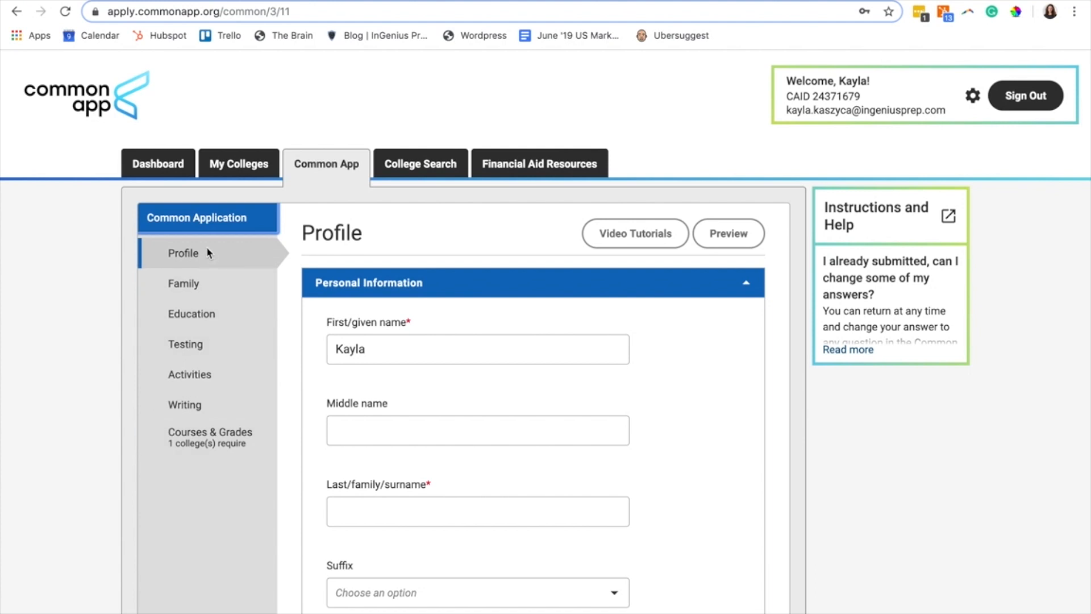
click(439, 344)
scroll(449, 492, down, 5)
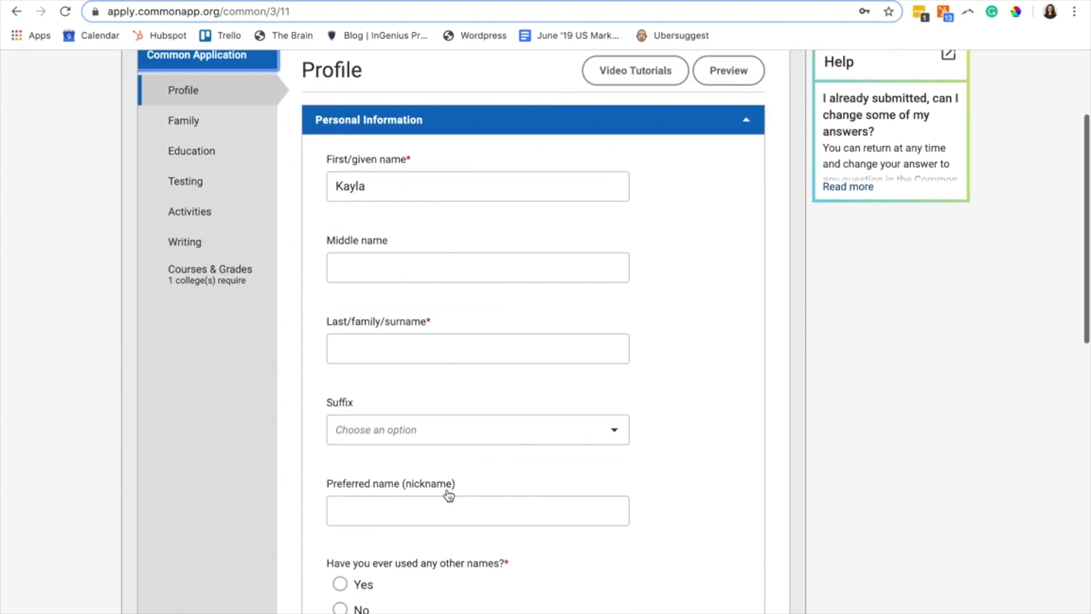
scroll(445, 516, down, 2)
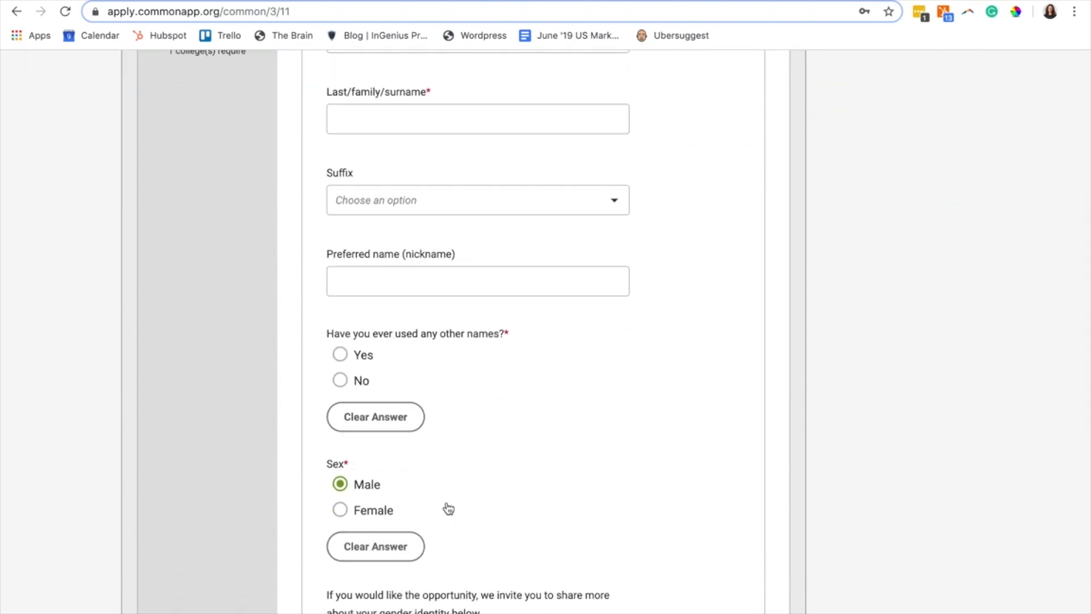
scroll(447, 505, down, 4)
scroll(448, 505, down, 2)
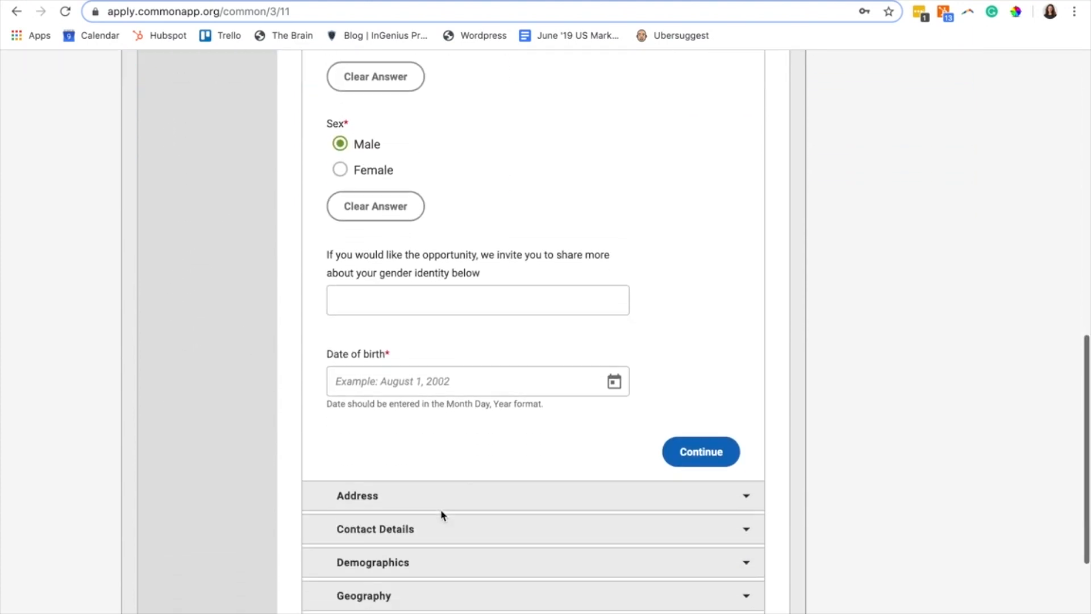
scroll(444, 424, up, 4)
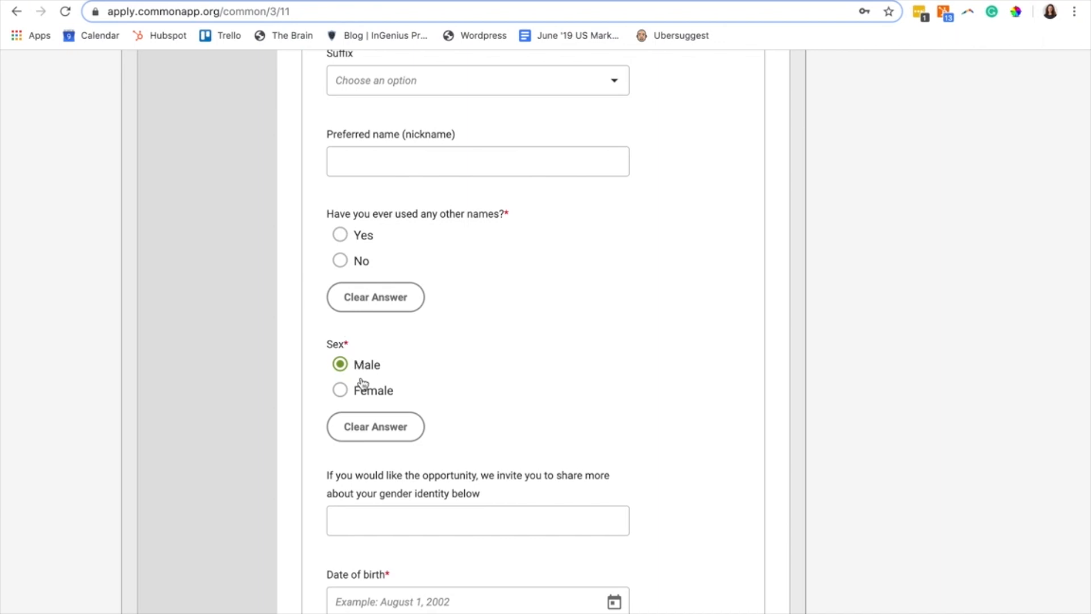
scroll(384, 475, up, 3)
scroll(384, 475, down, 6)
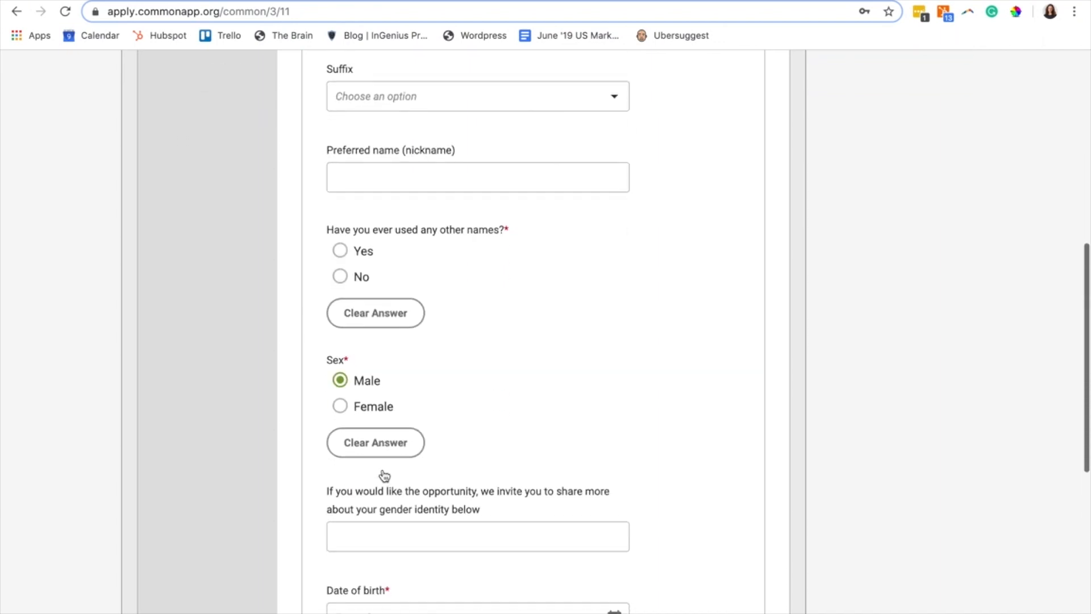
scroll(384, 475, down, 1)
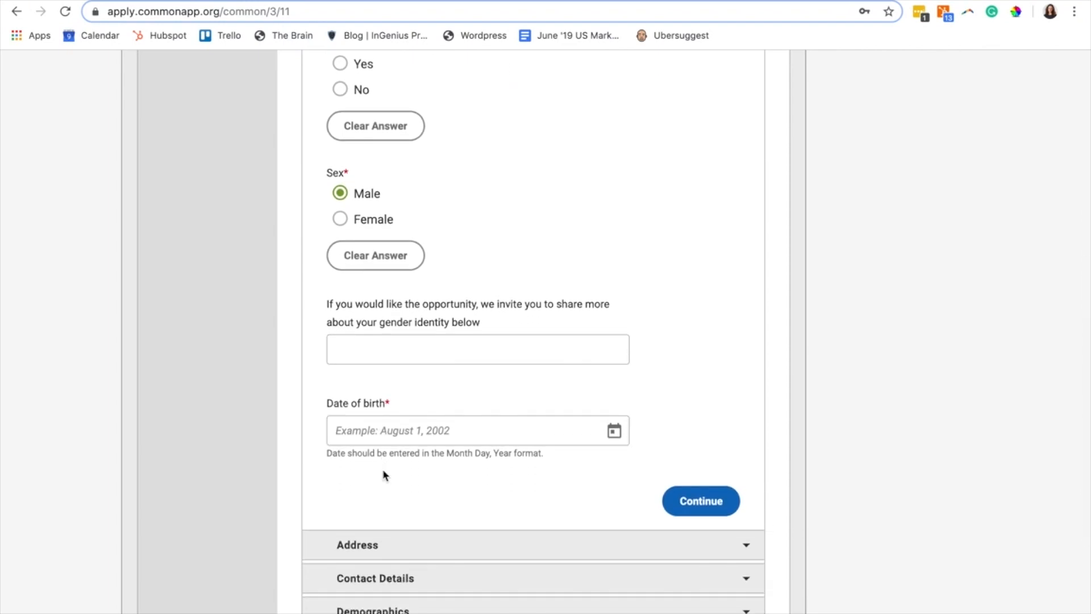
scroll(384, 475, down, 2)
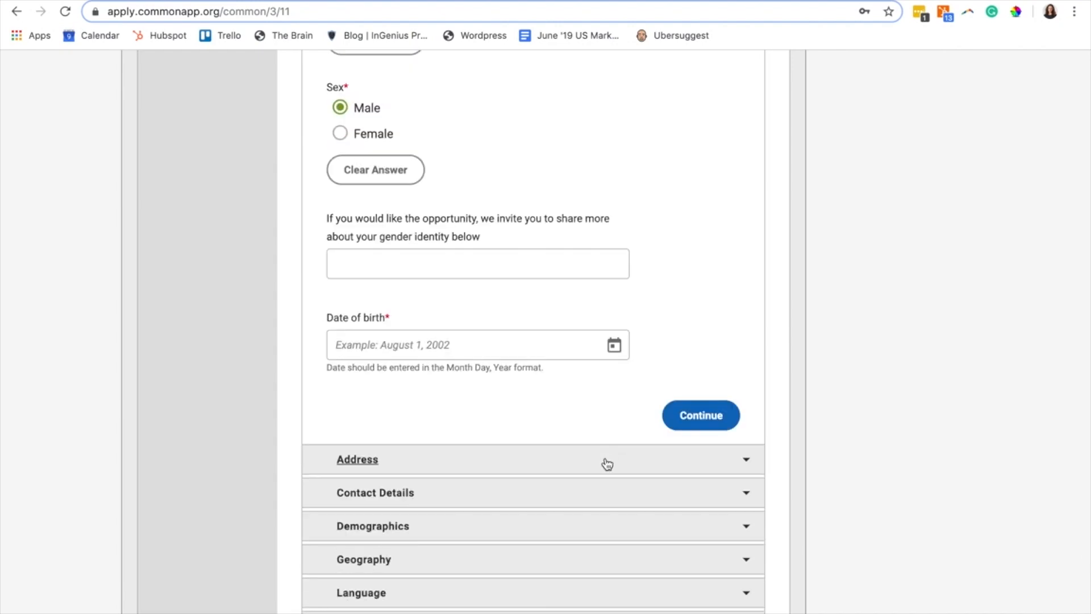
- Examine the Address and Contact Details questions of the profile
click(607, 465)
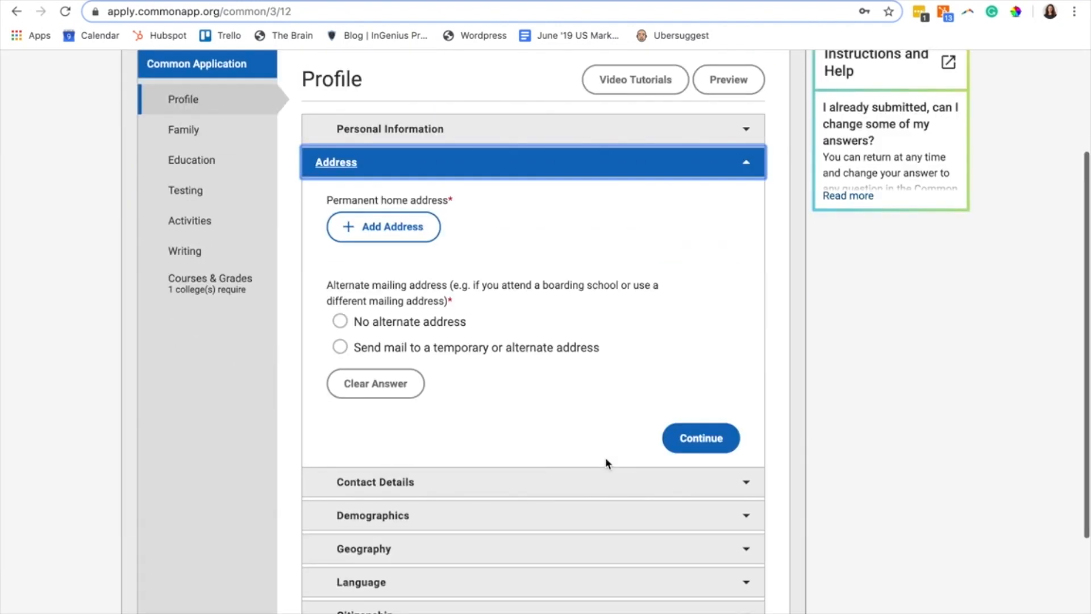
click(576, 479)
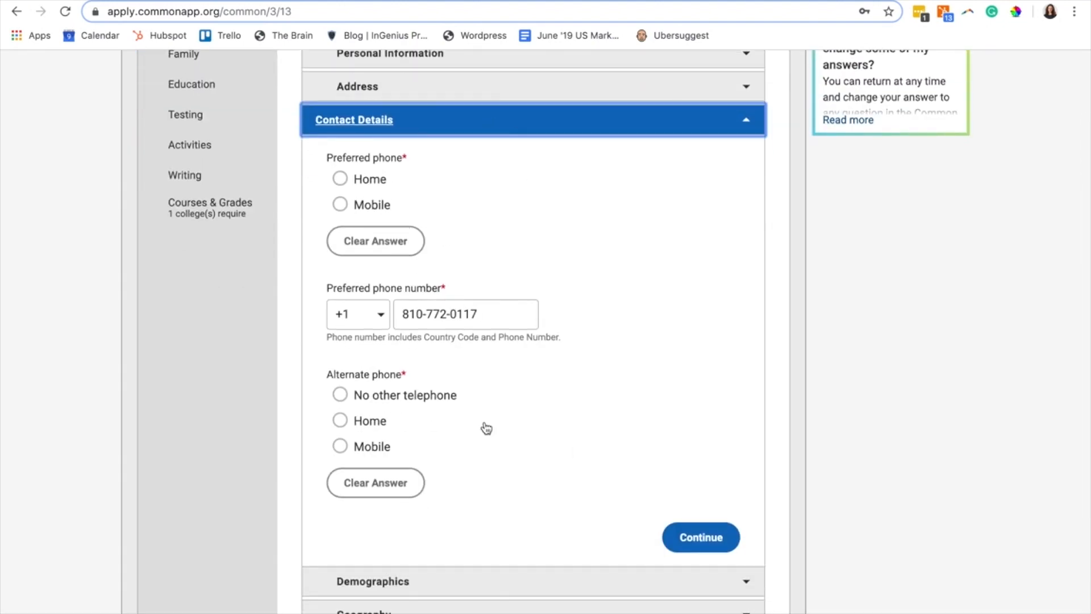
scroll(482, 456, down, 3)
- Examine the Demographics questions of the profile, including the completion confirmation, and the Geography questions
click(476, 398)
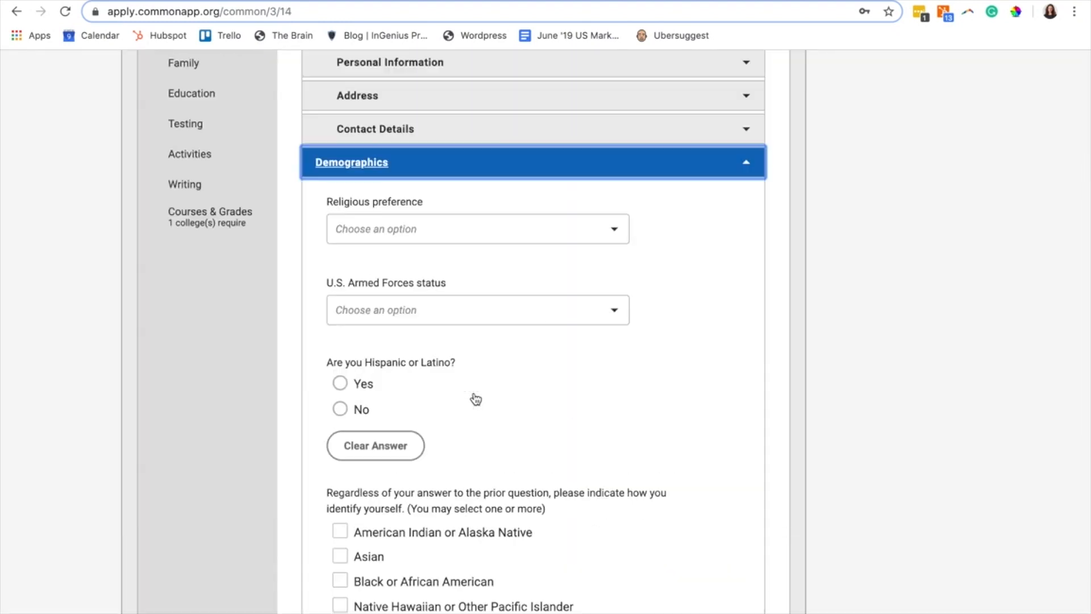
scroll(468, 463, down, 3)
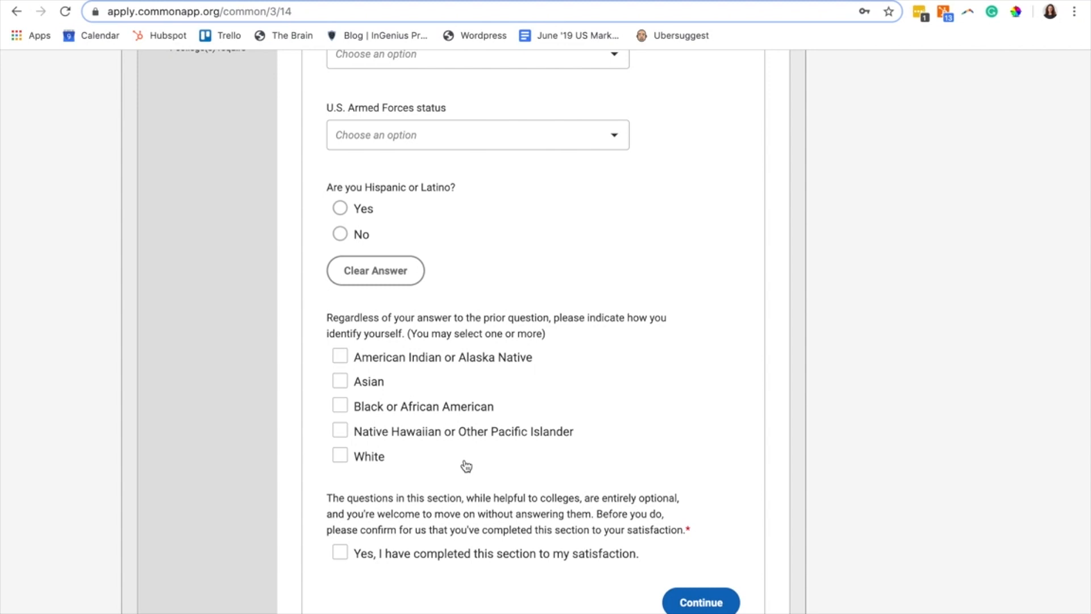
scroll(466, 466, up, 1)
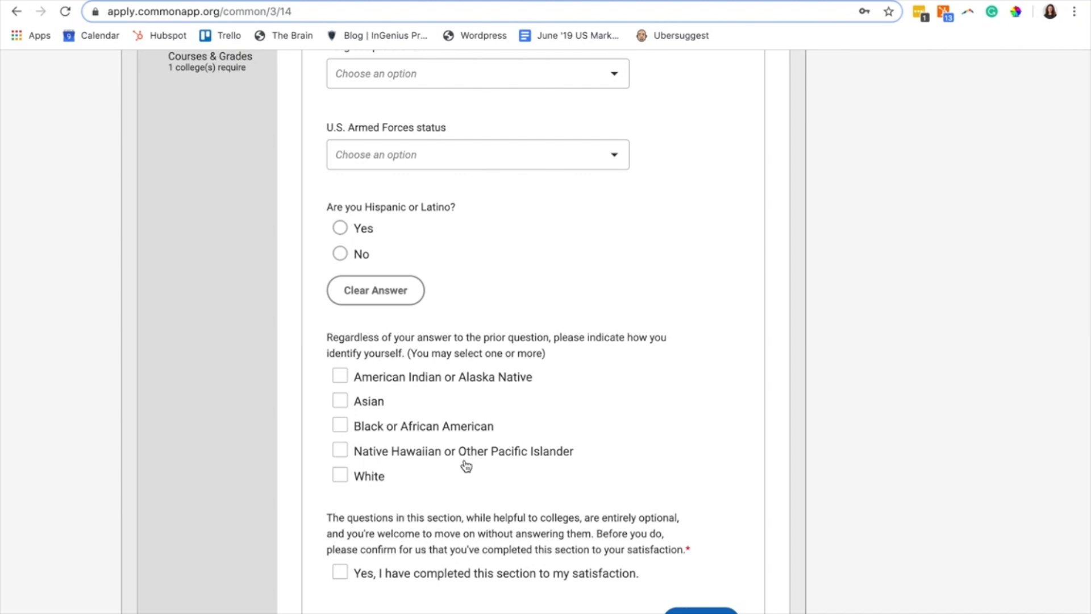
scroll(467, 466, up, 1)
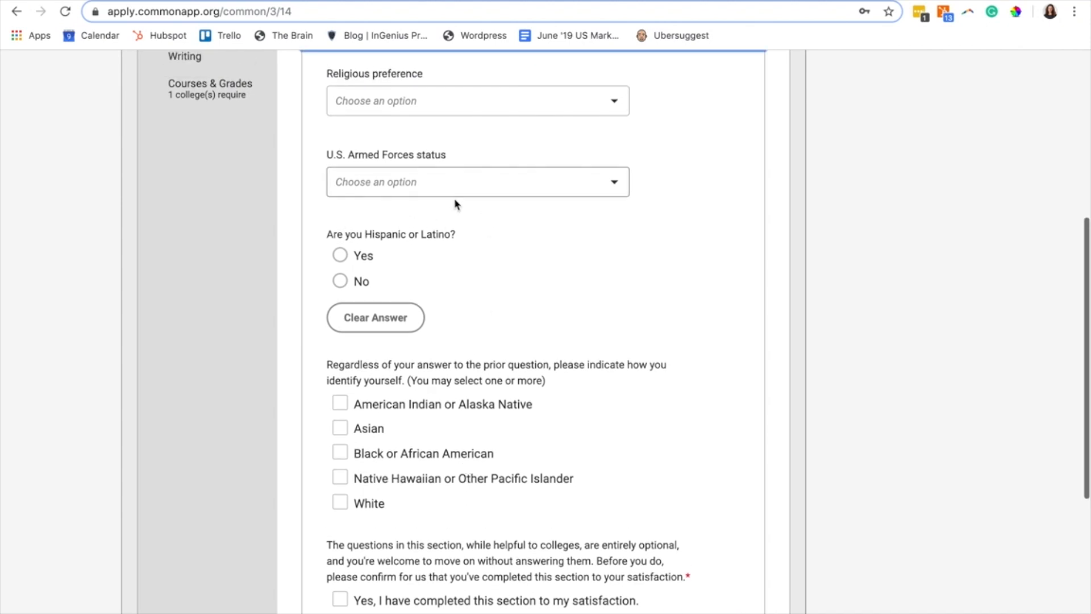
scroll(506, 261, down, 5)
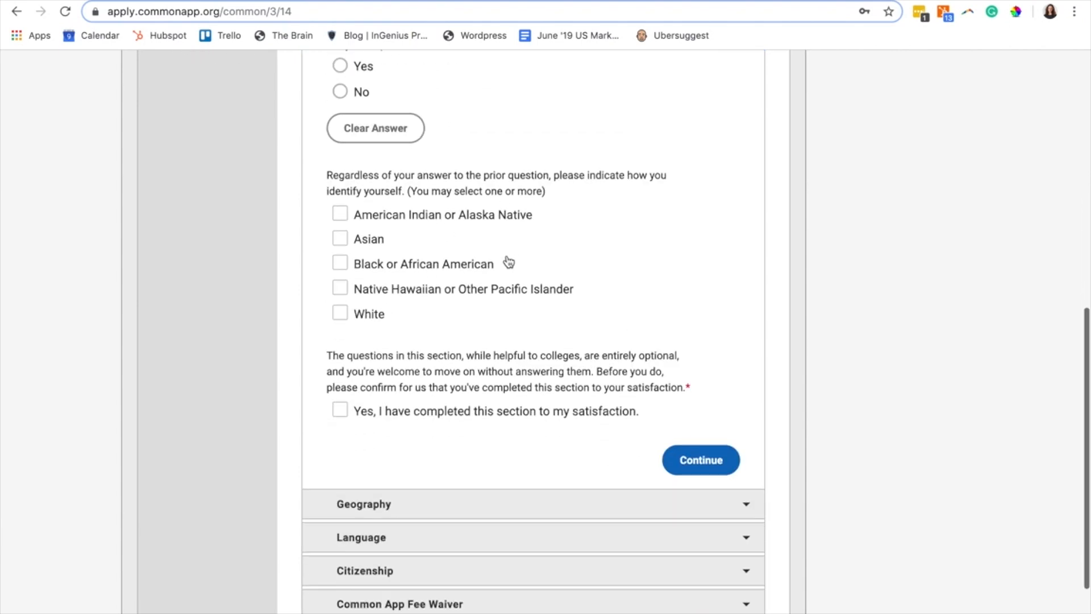
click(460, 426)
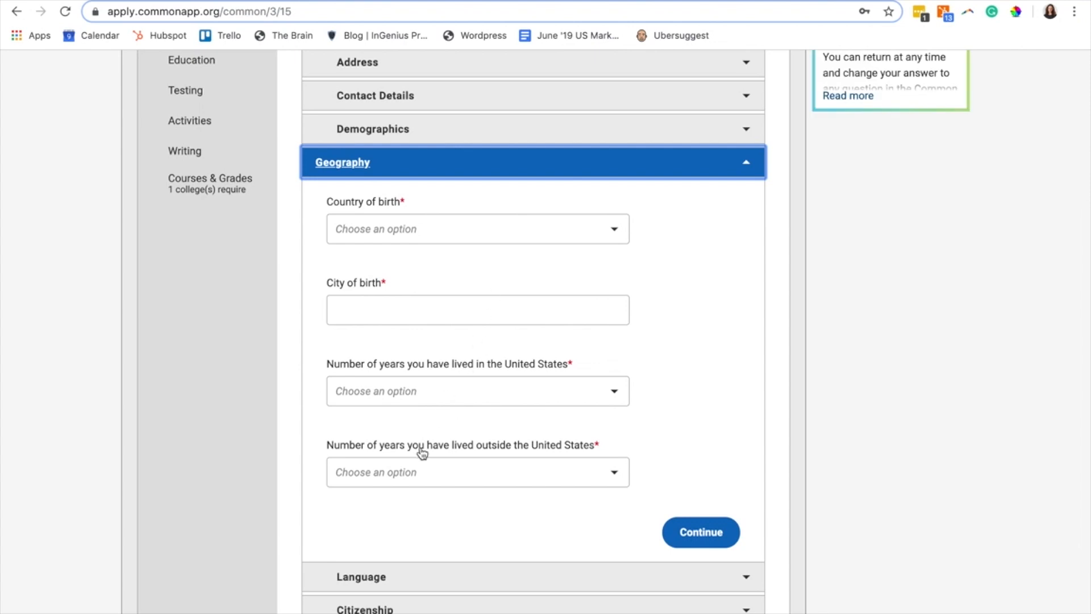
scroll(404, 474, down, 2)
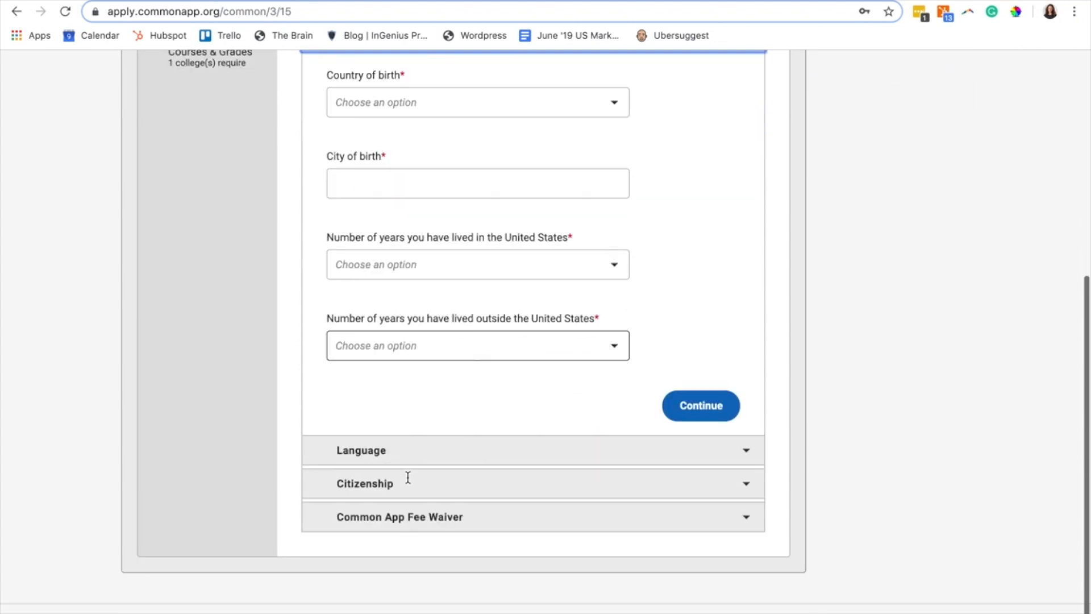
- Set the number of proficient languages to 2 in the Language section and look over the proficiency fields for both languages
click(435, 454)
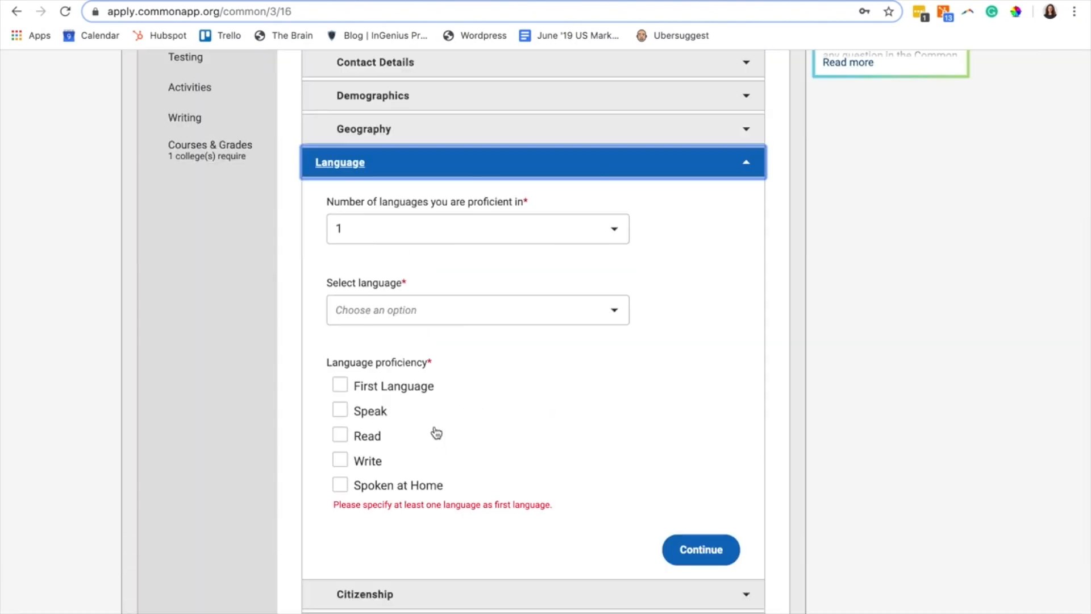
click(495, 229)
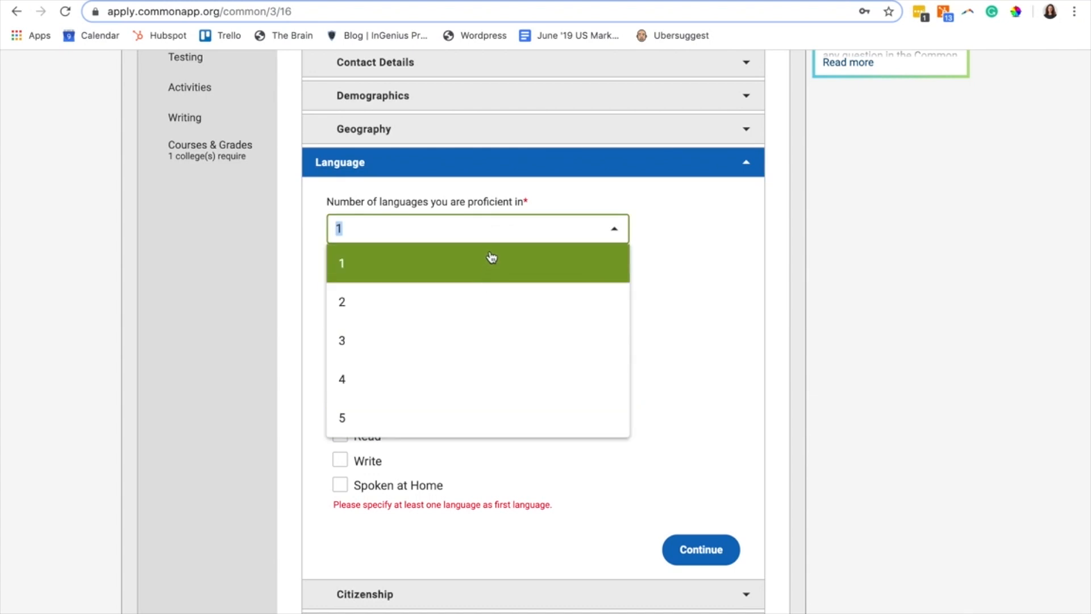
click(460, 302)
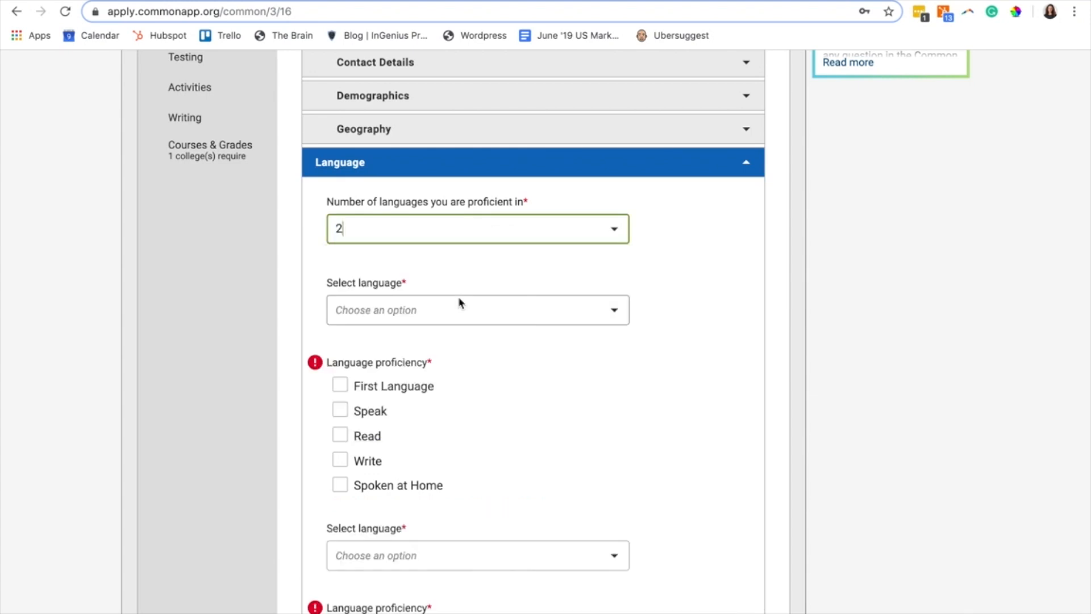
scroll(497, 409, down, 3)
scroll(497, 409, down, 1)
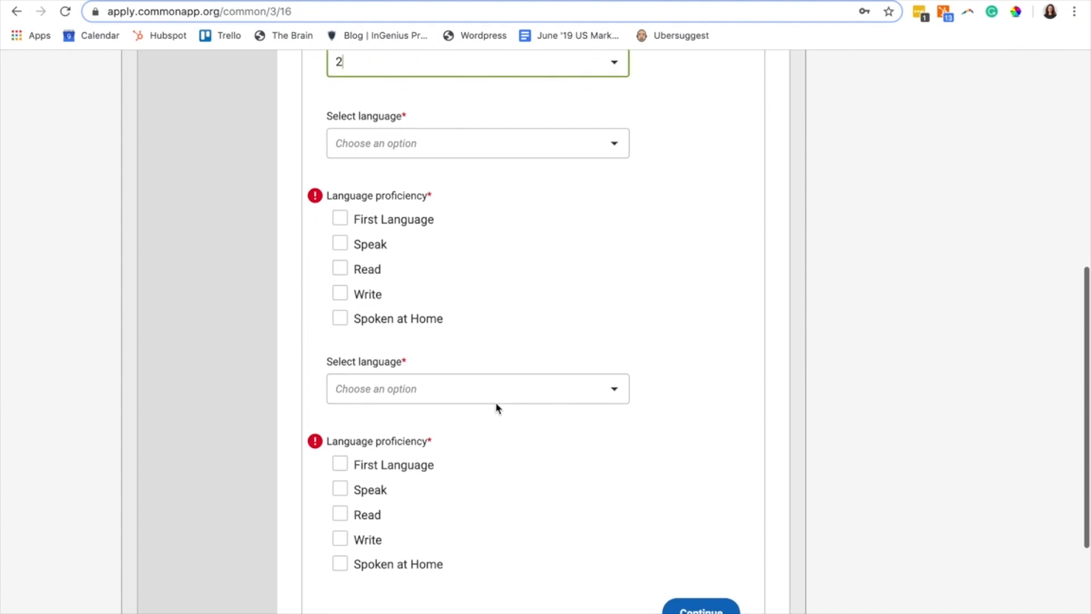
- View the available choices for the first language and look over the remaining Language questions
click(550, 142)
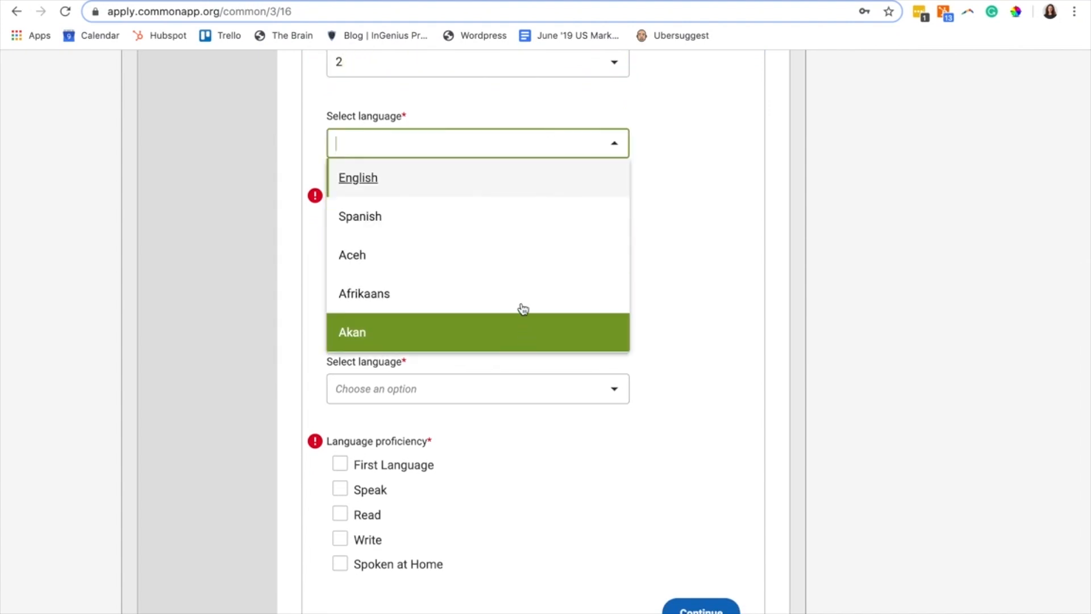
scroll(514, 229, down, 3)
scroll(500, 280, up, 2)
click(703, 206)
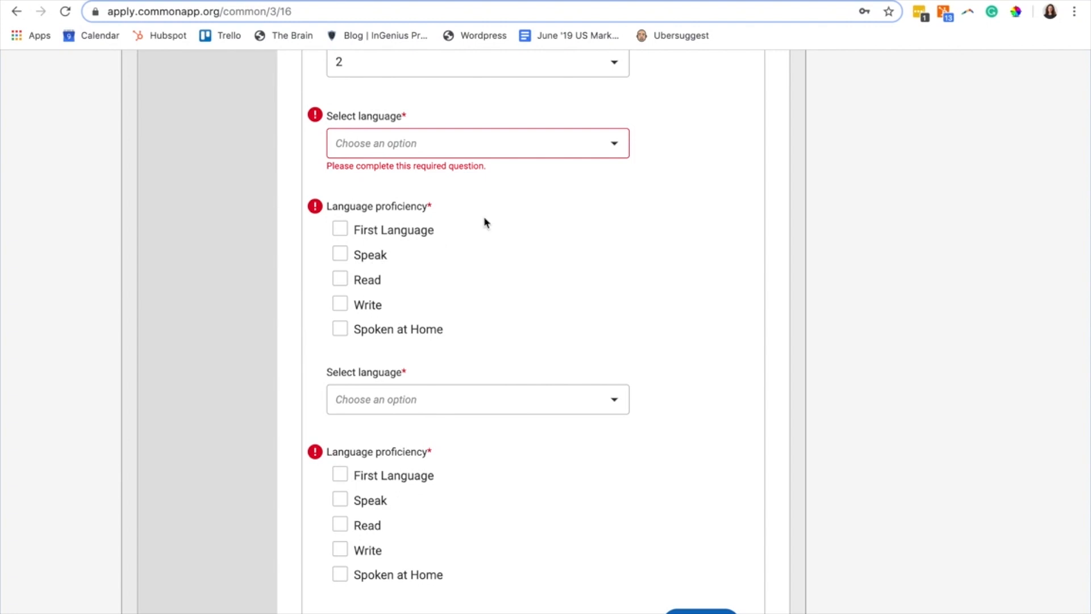
scroll(483, 223, down, 1)
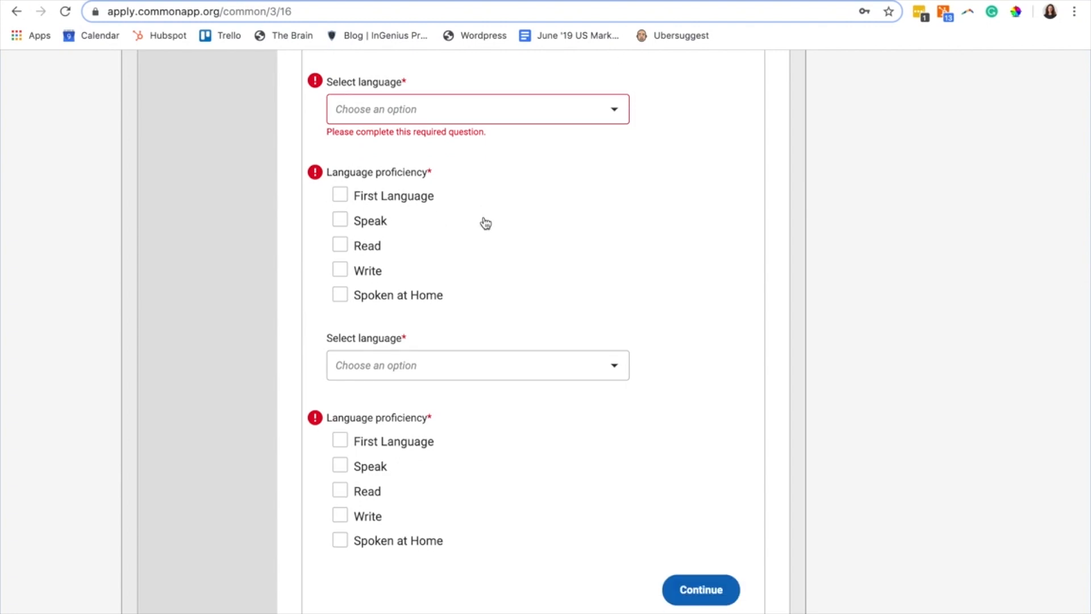
scroll(484, 222, down, 3)
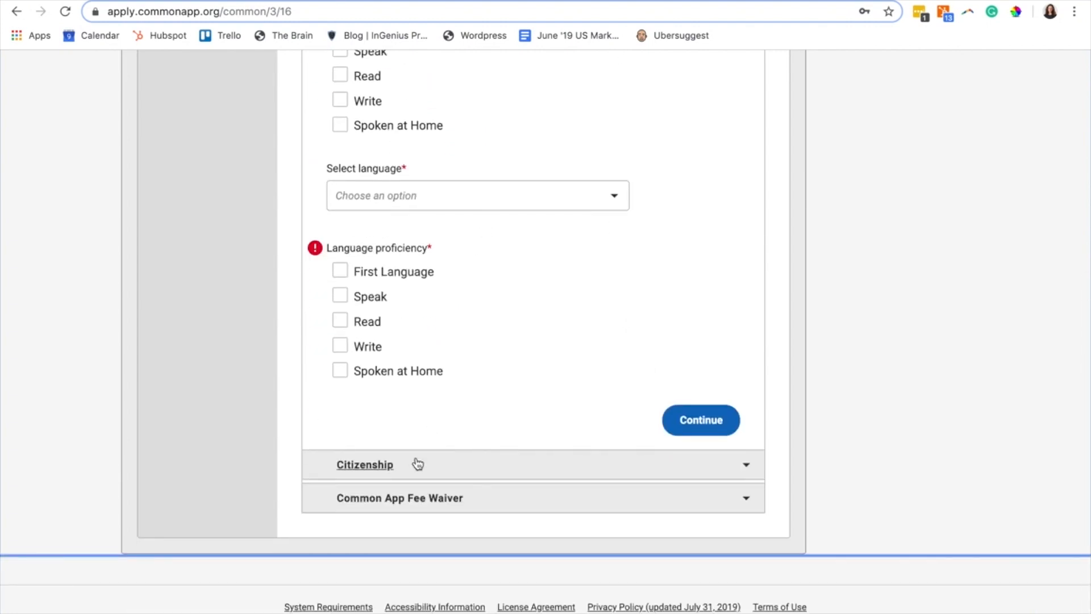
- Open the Citizenship questions and view the citizenship status options without changing the selection
click(416, 462)
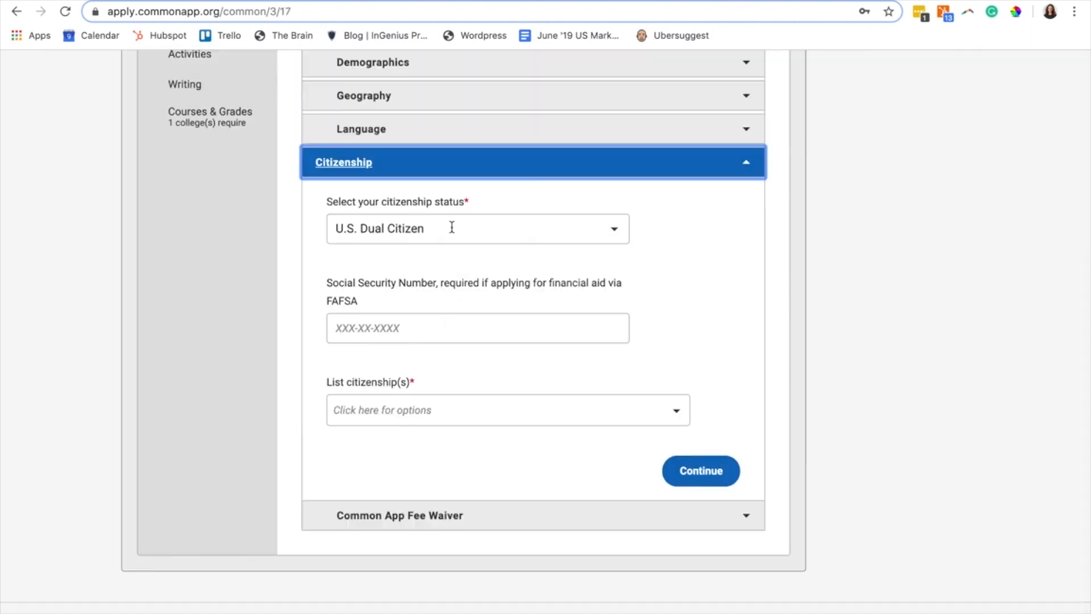
click(451, 225)
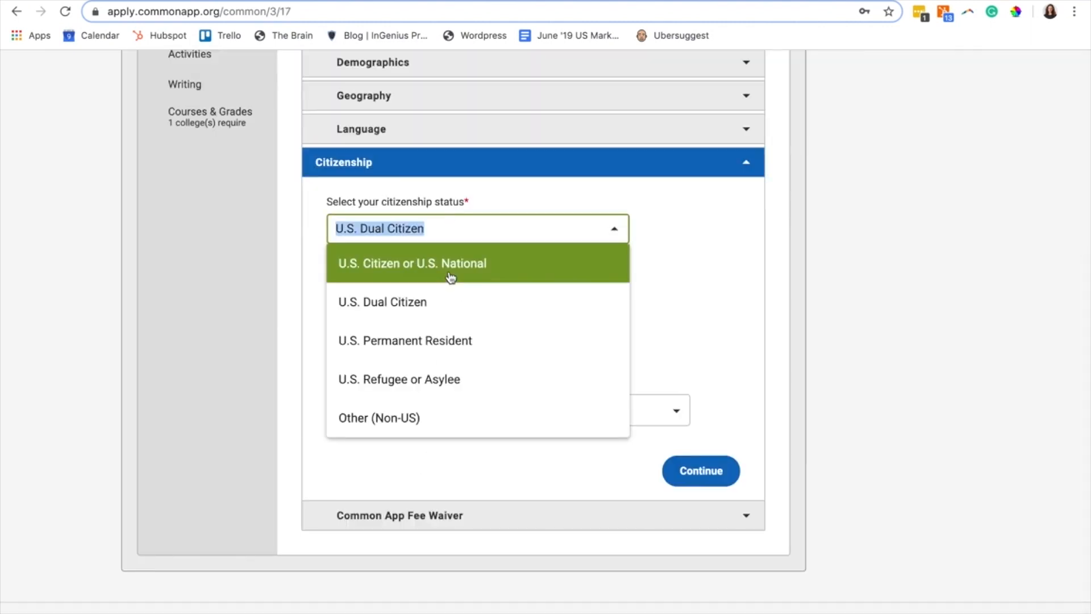
click(676, 261)
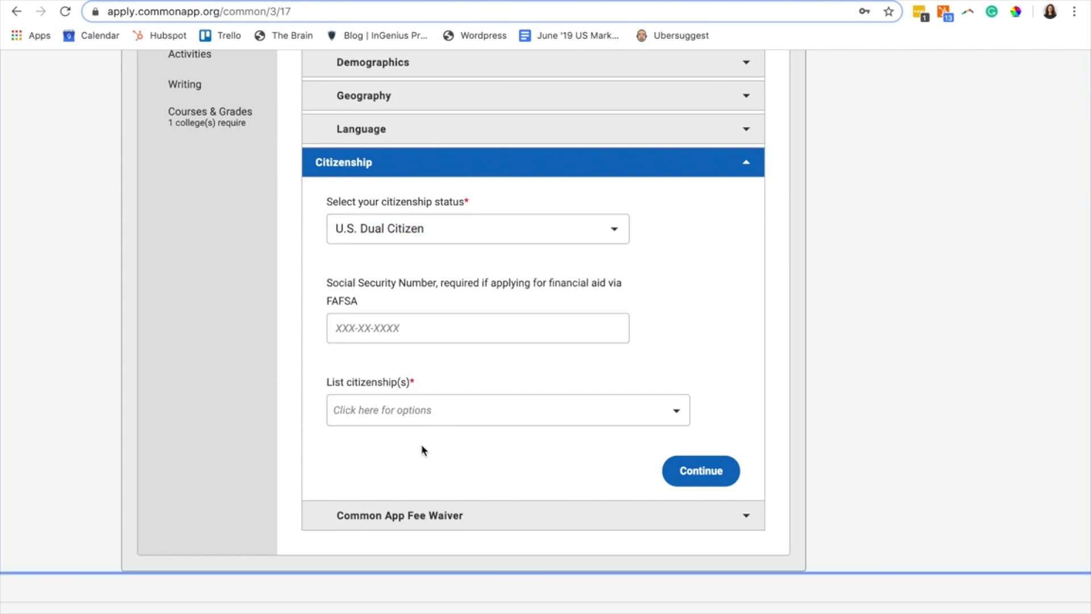
- Examine the Common App Fee Waiver questions, including the economic need indicators and the signature field
click(428, 517)
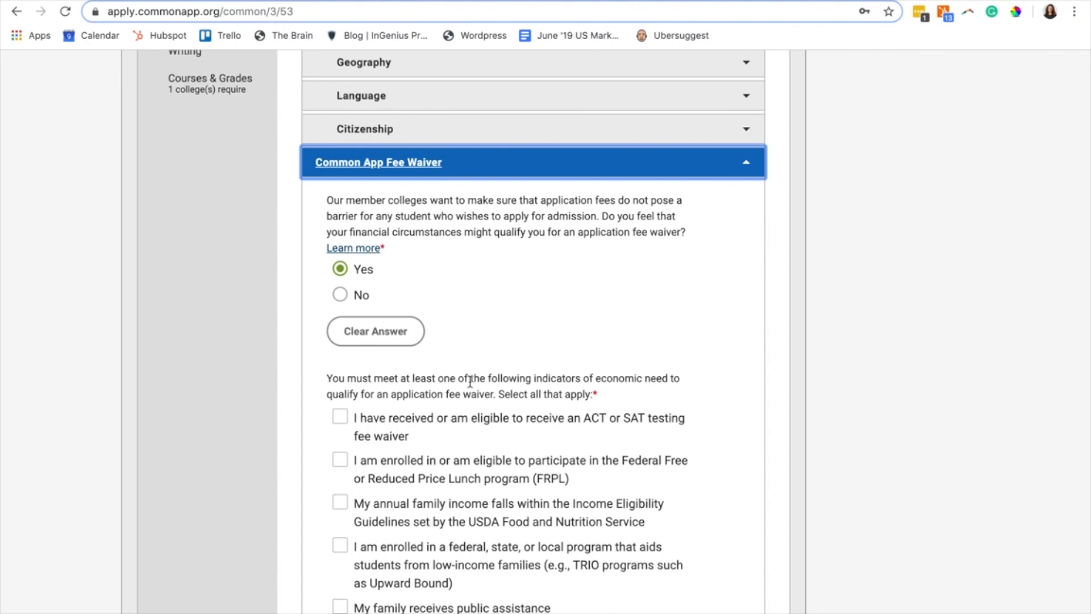
scroll(471, 382, down, 8)
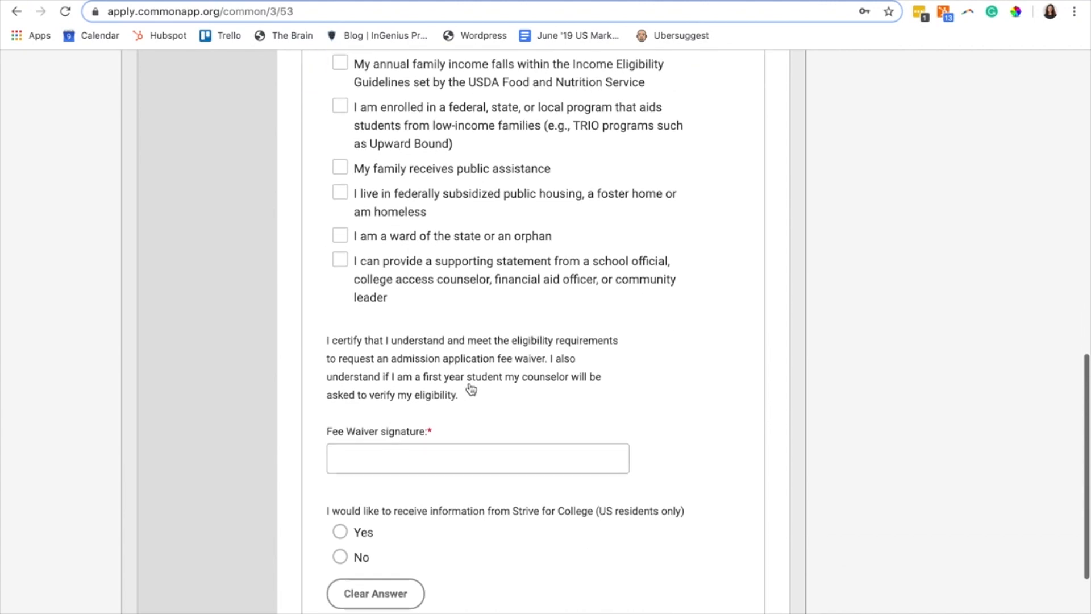
scroll(471, 387, down, 5)
scroll(470, 388, up, 1)
scroll(625, 421, down, 1)
- Continue to the Family section and examine its Household and Parent 1 questions
click(719, 467)
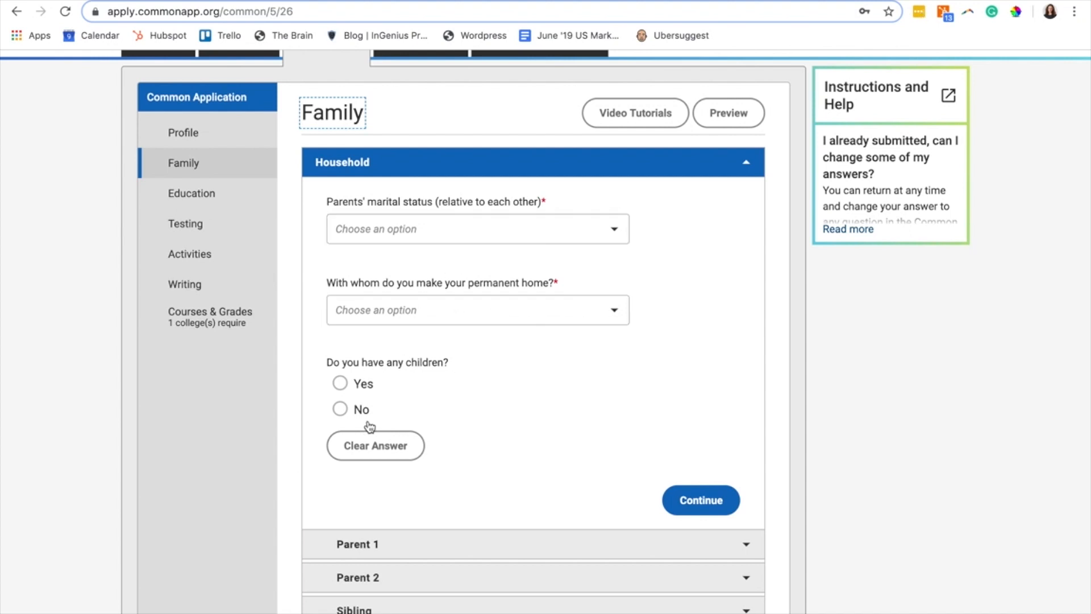
click(425, 544)
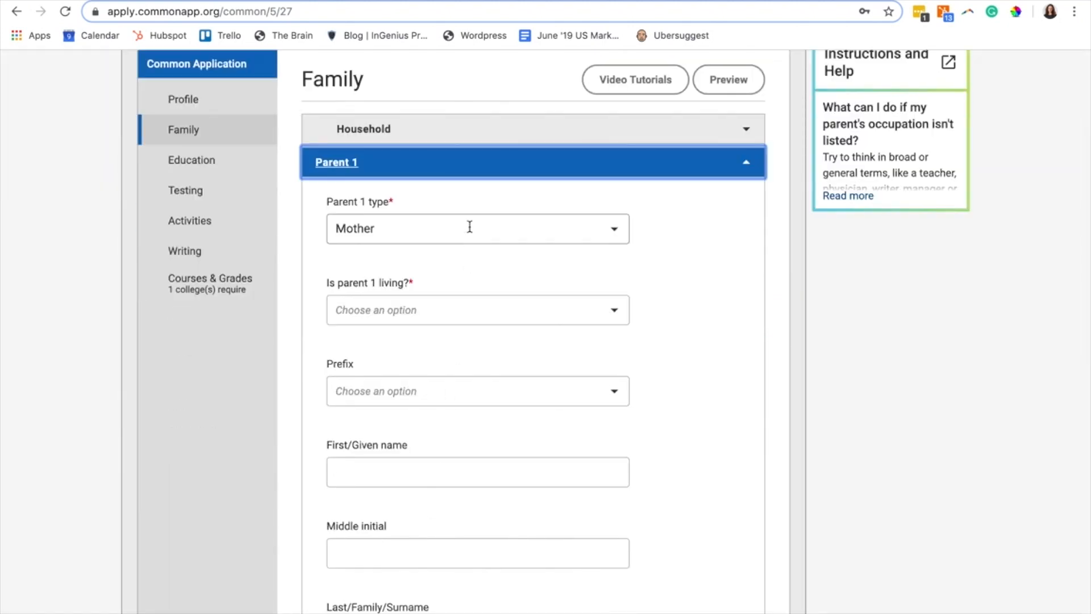
scroll(467, 250, down, 1)
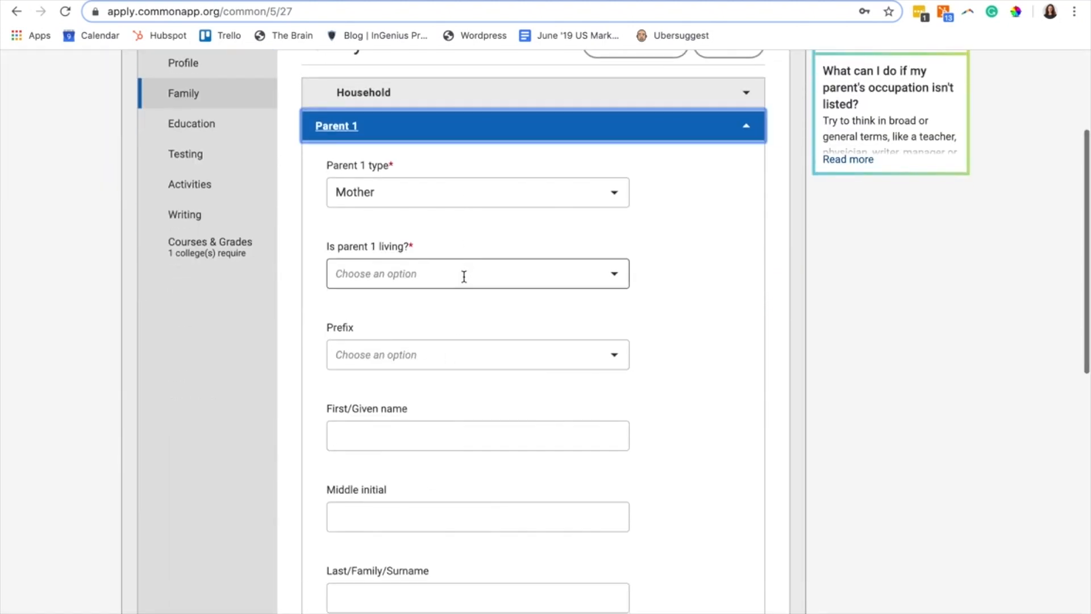
scroll(438, 339, down, 2)
scroll(407, 426, down, 3)
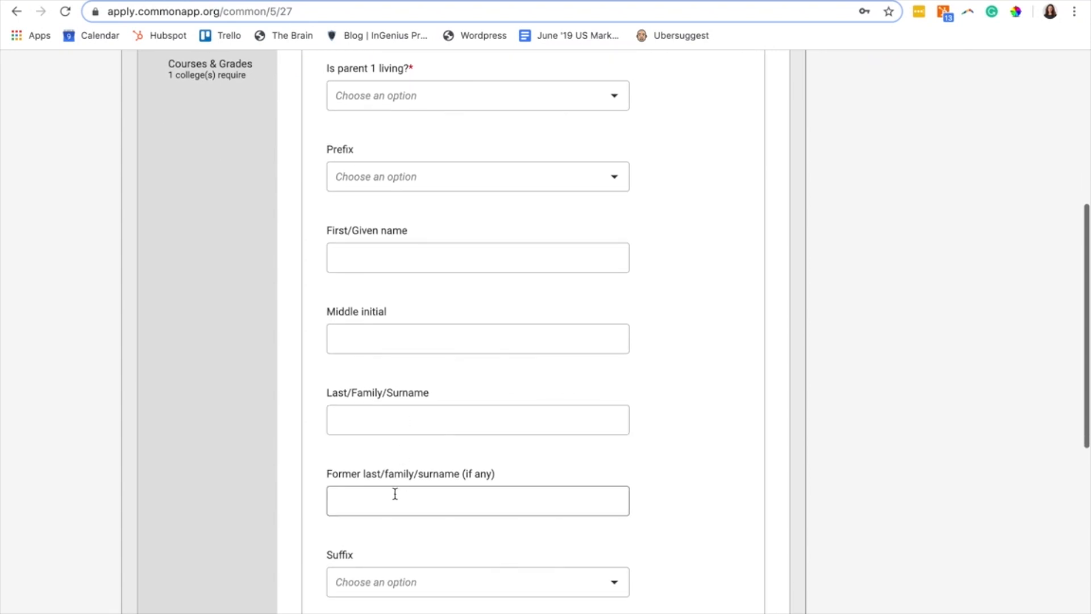
scroll(397, 492, down, 5)
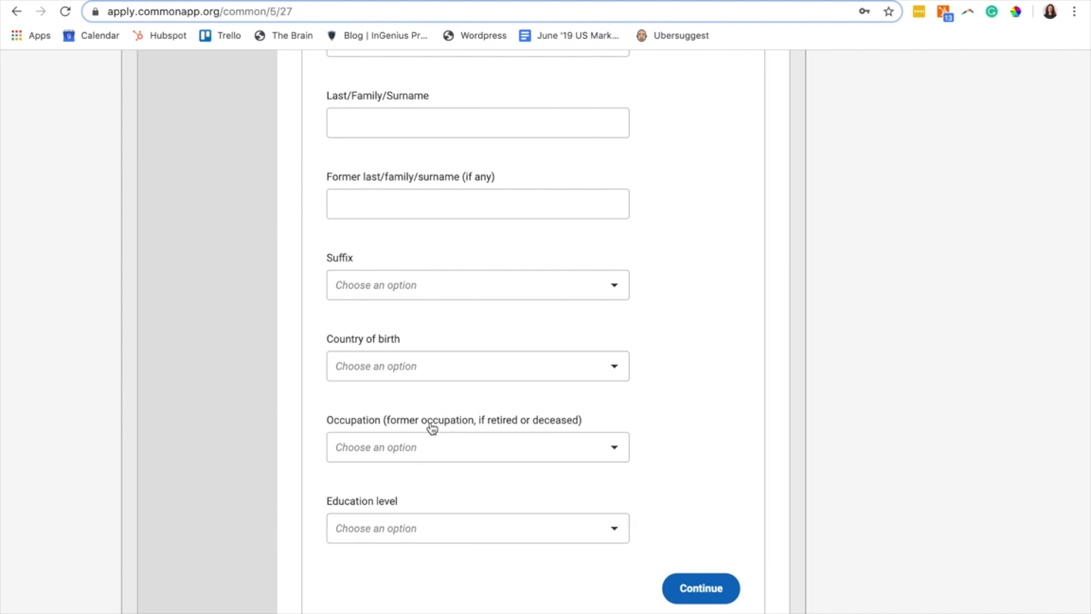
- View the education level options for Parent 1 without choosing one, and look over the end of the form
click(407, 528)
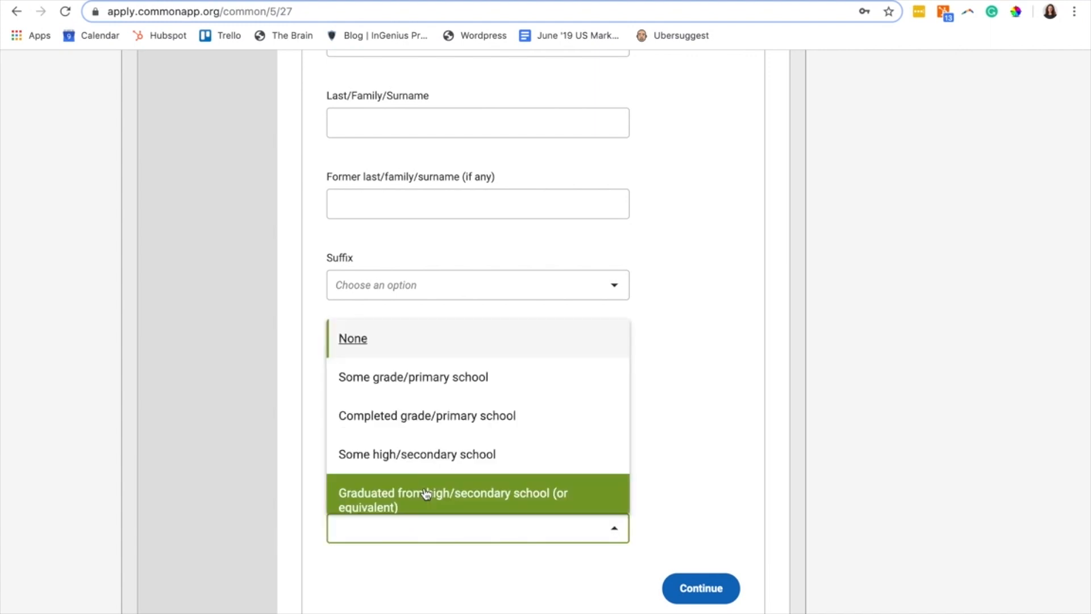
scroll(443, 464, up, 1)
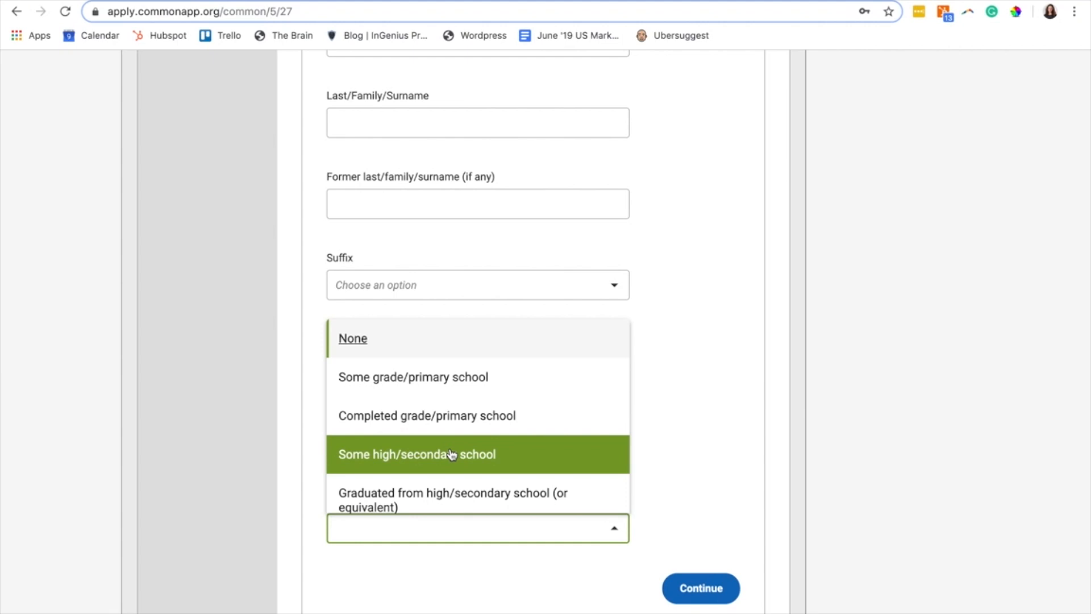
click(685, 404)
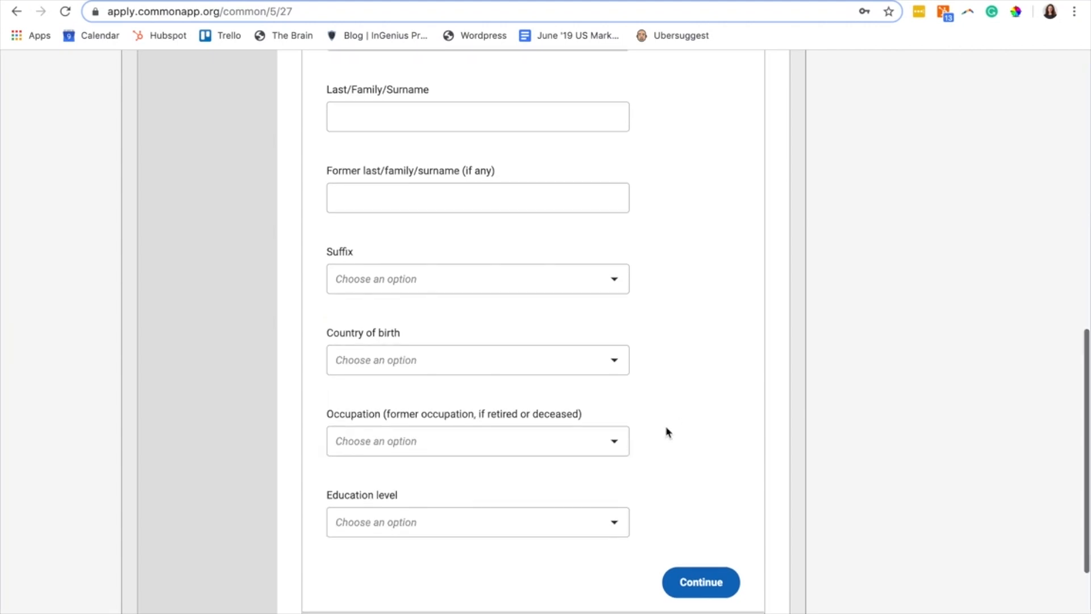
scroll(665, 431, down, 1)
scroll(589, 506, down, 2)
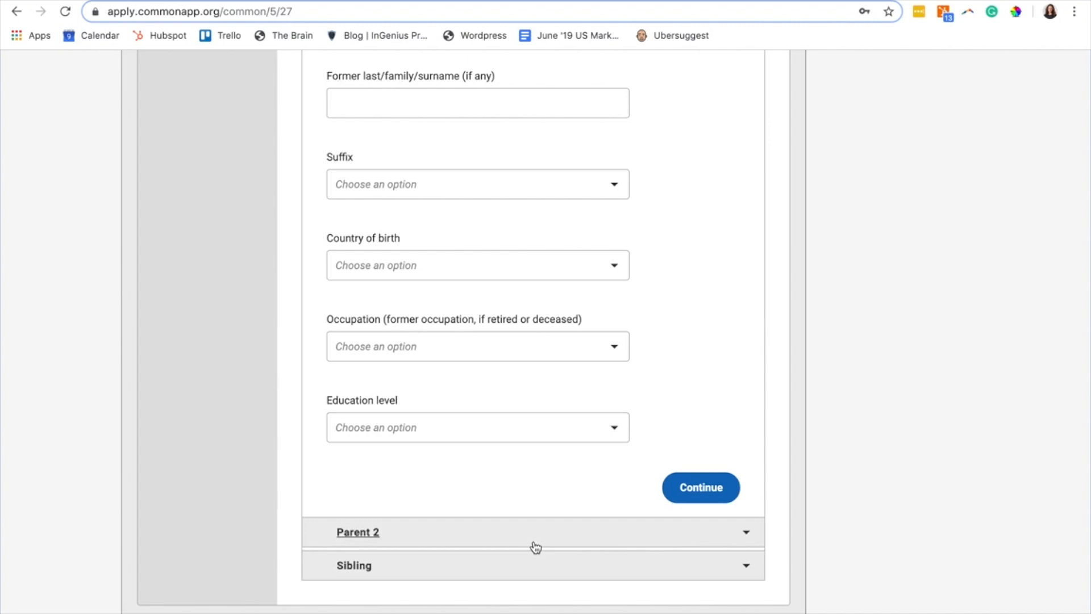
- Examine the Sibling questions of the Family section, including the options for the number of siblings
click(523, 568)
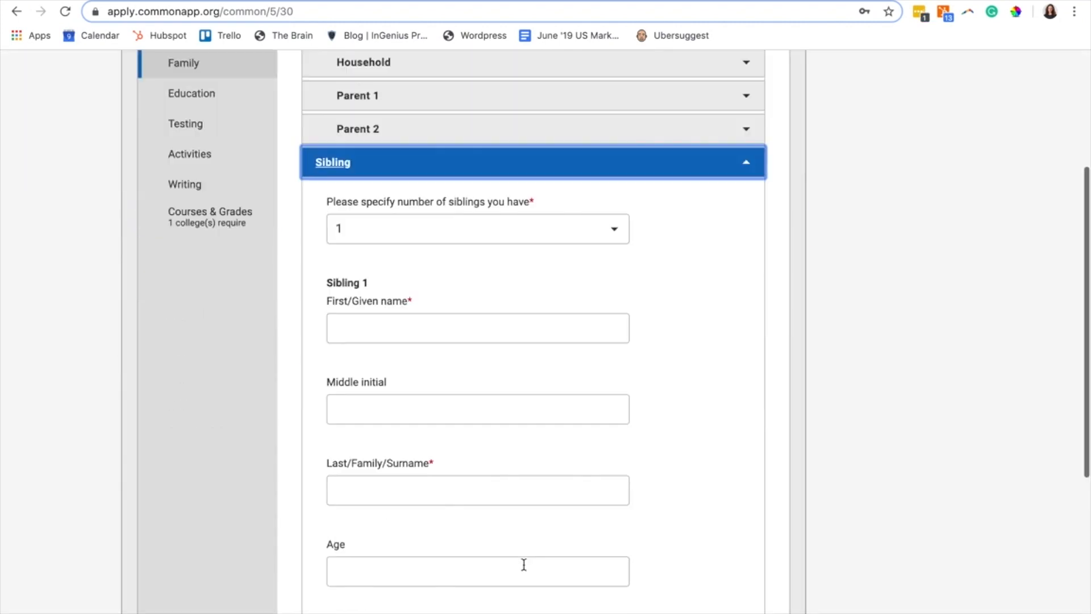
click(472, 229)
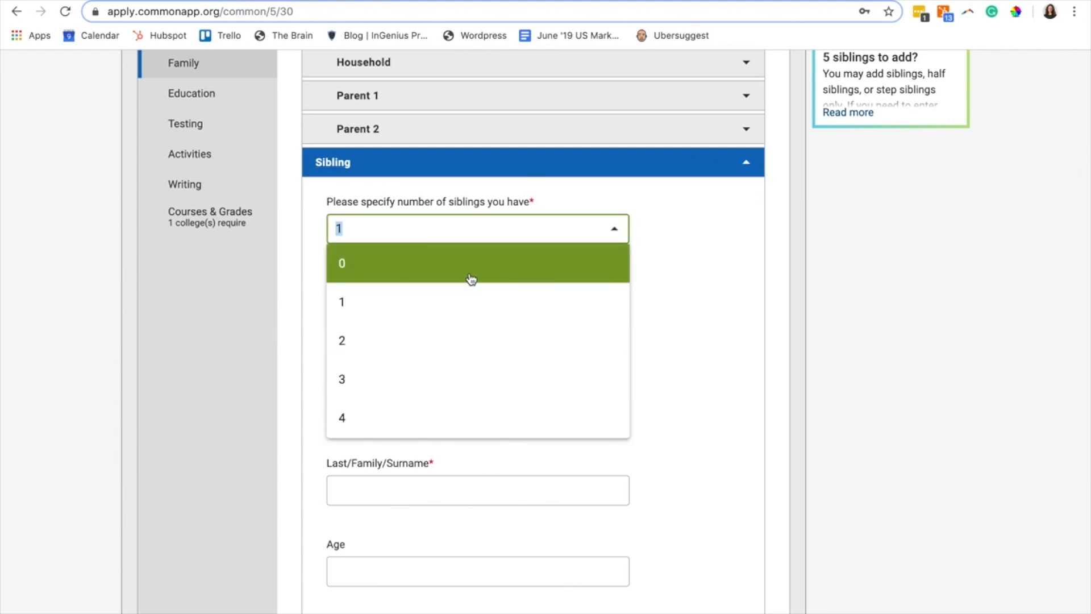
click(722, 385)
scroll(722, 385, down, 2)
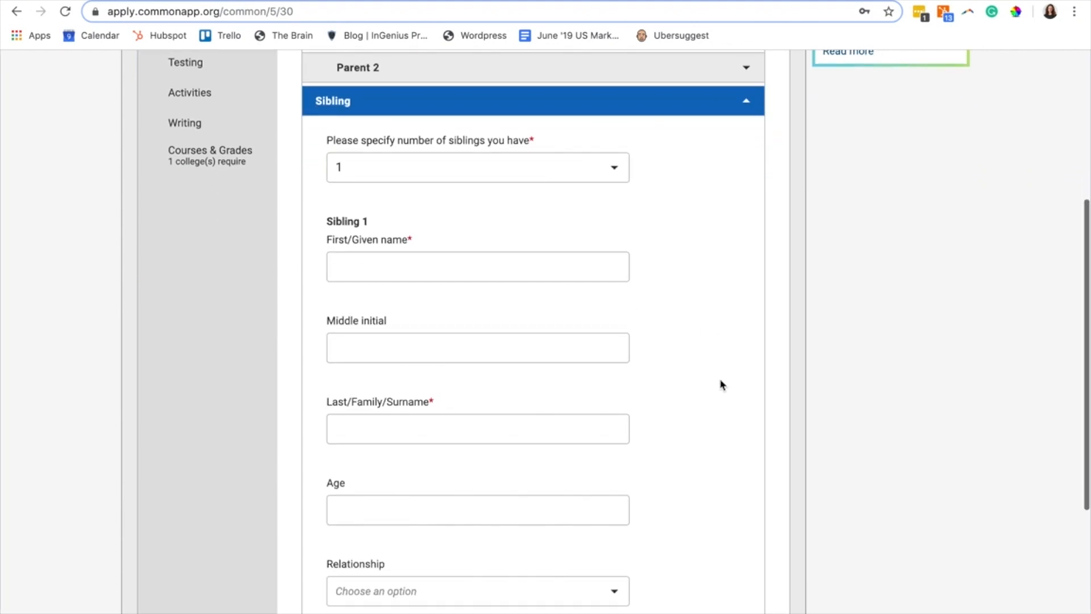
scroll(611, 517, down, 5)
scroll(294, 341, down, 3)
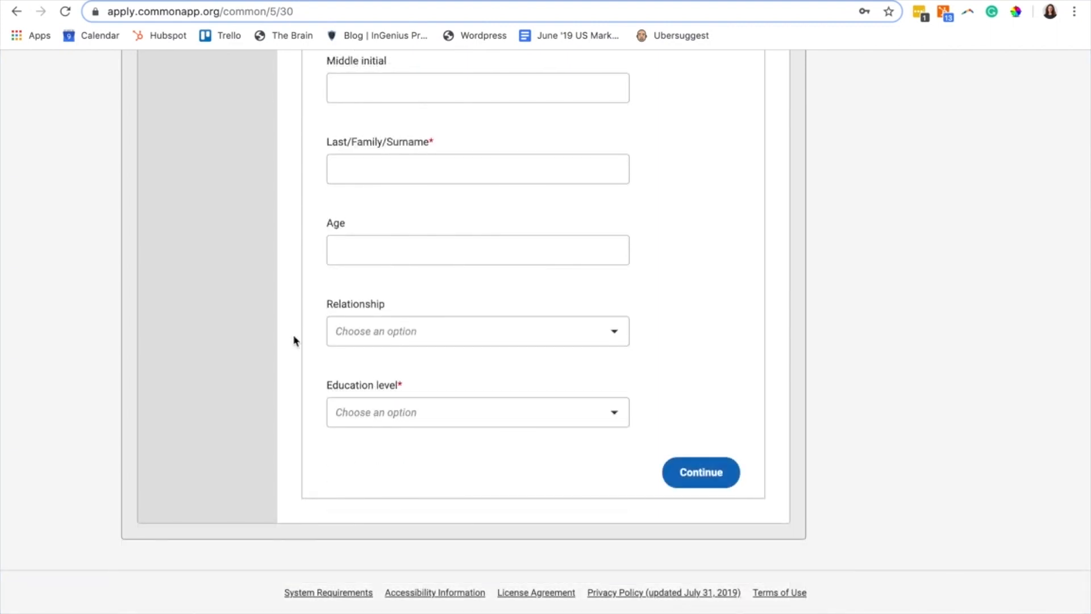
scroll(295, 341, up, 7)
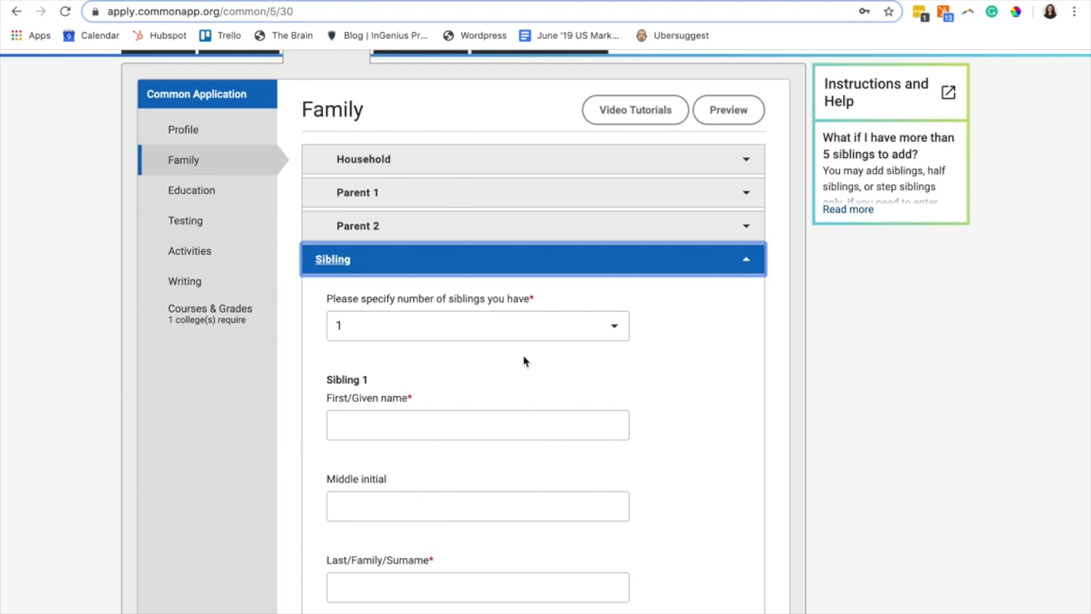
- In the Education section, search by high school name for "new haven" and set New Haven Academy as the current high school
scroll(524, 359, up, 2)
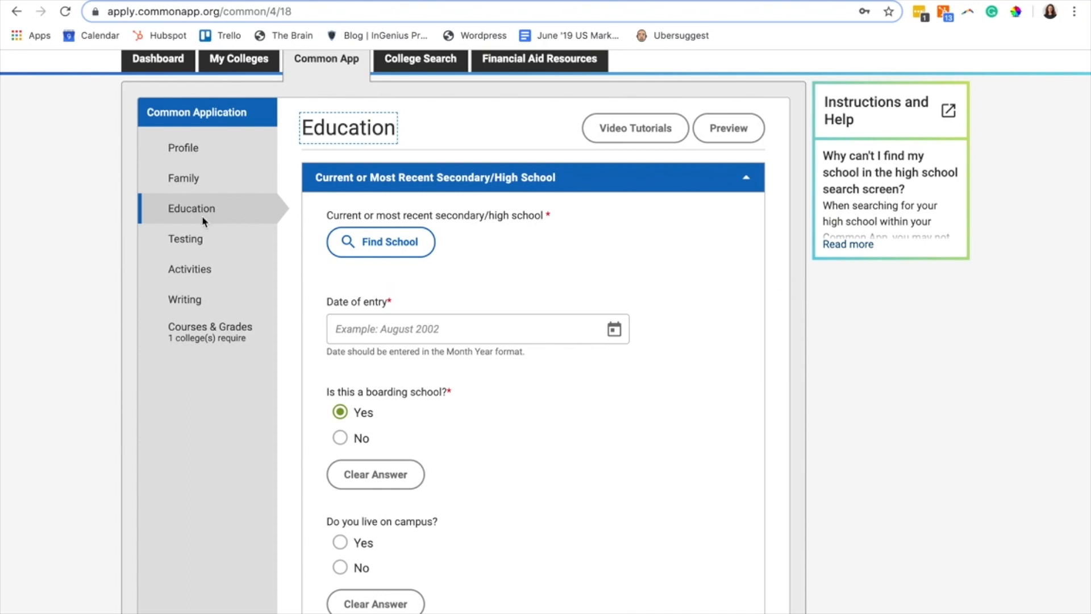
click(399, 245)
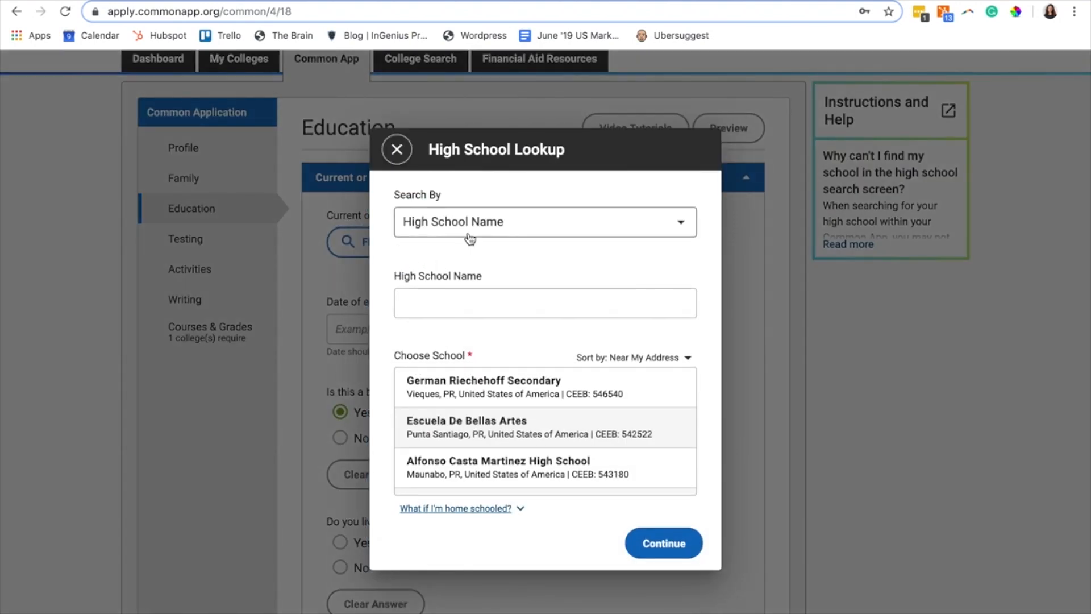
click(475, 221)
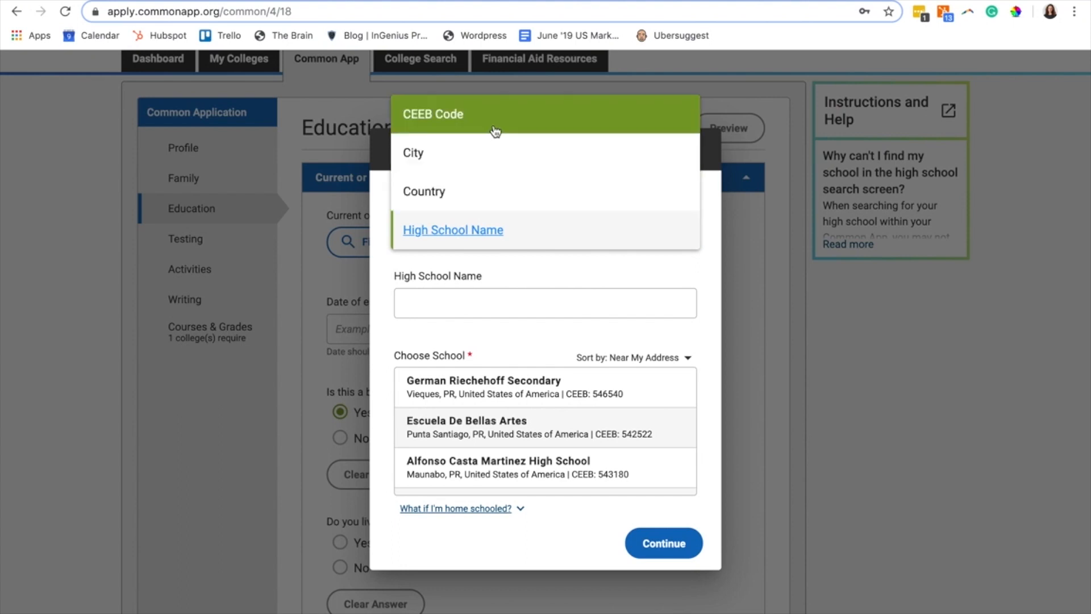
click(480, 234)
click(465, 304)
text(new hae)
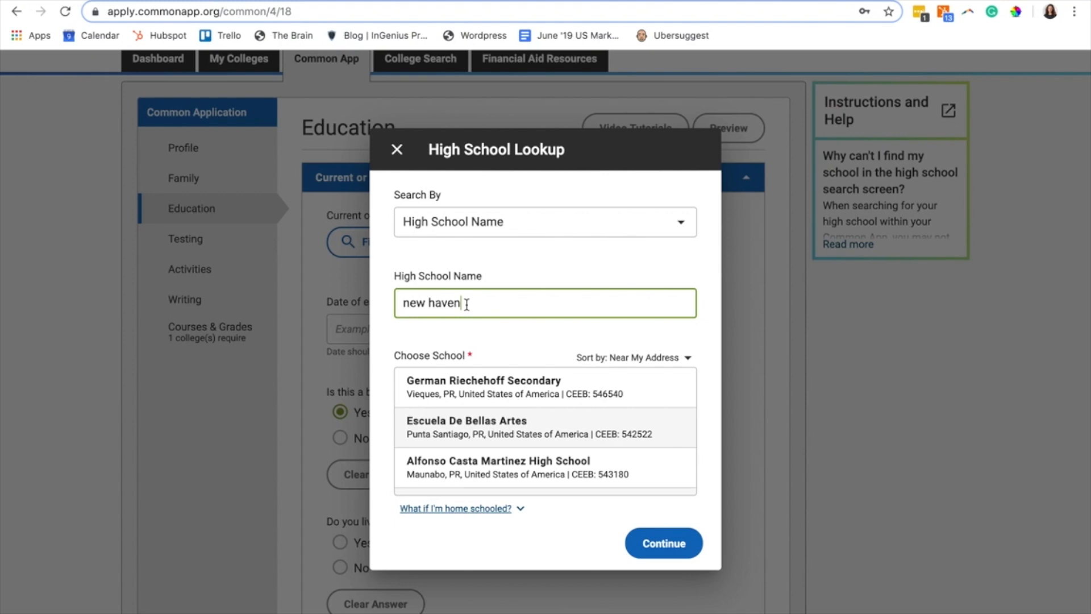
click(499, 392)
click(659, 542)
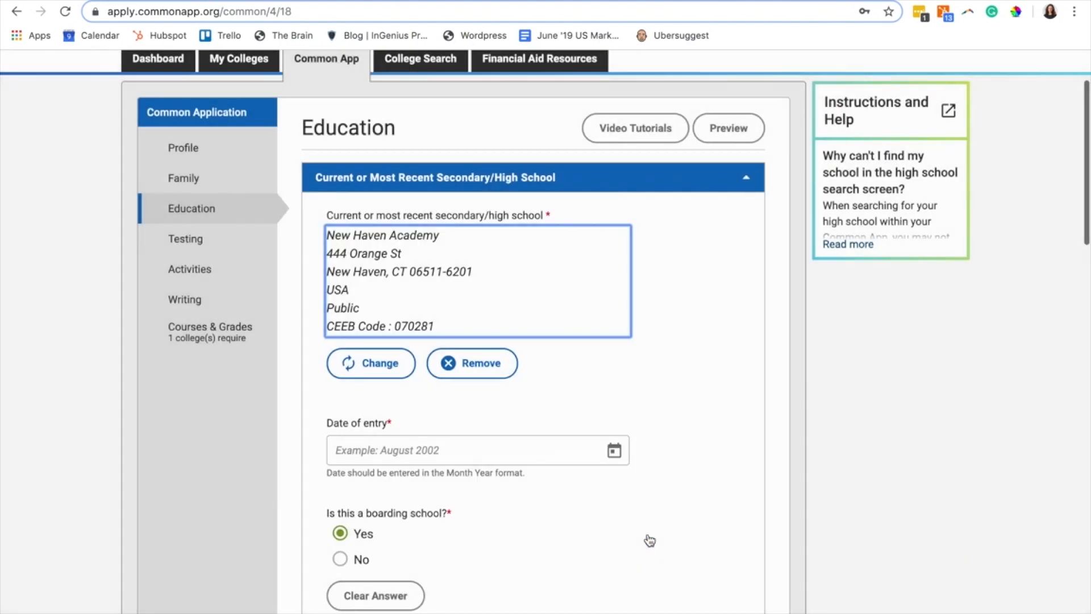
- Examine the remaining current high school questions, from date of entry to counselor details, and the list of other Education subsections
scroll(689, 409, down, 2)
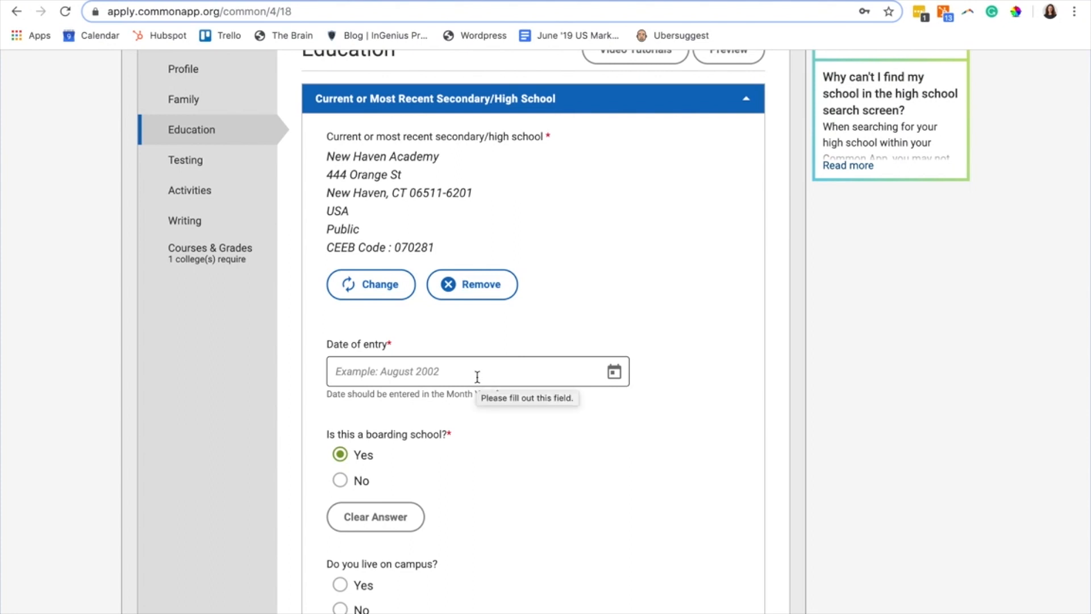
scroll(477, 376, down, 1)
scroll(534, 402, down, 2)
scroll(434, 313, down, 2)
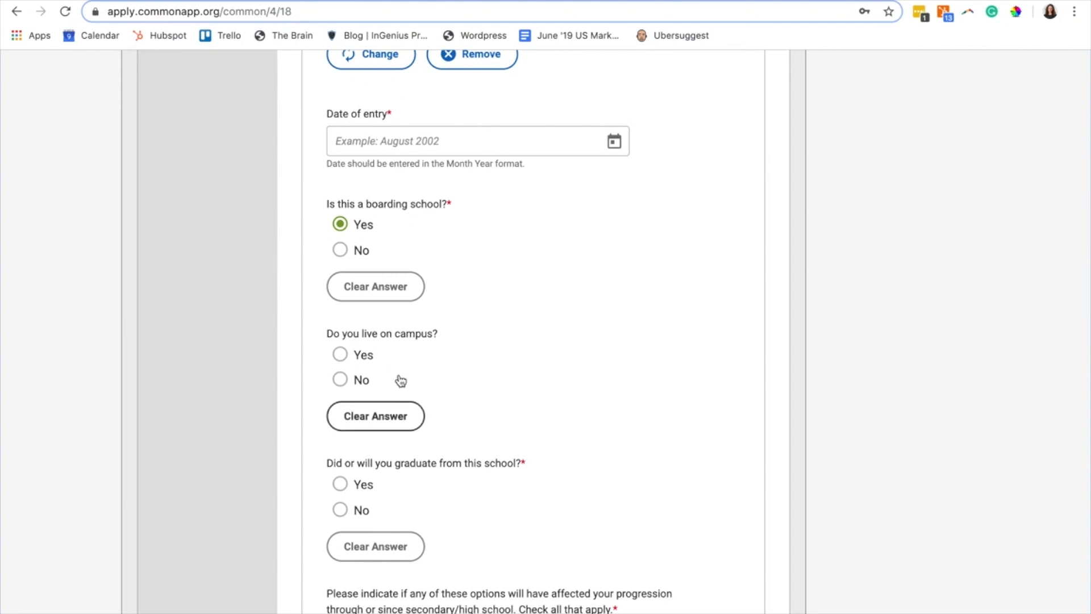
scroll(543, 325, down, 6)
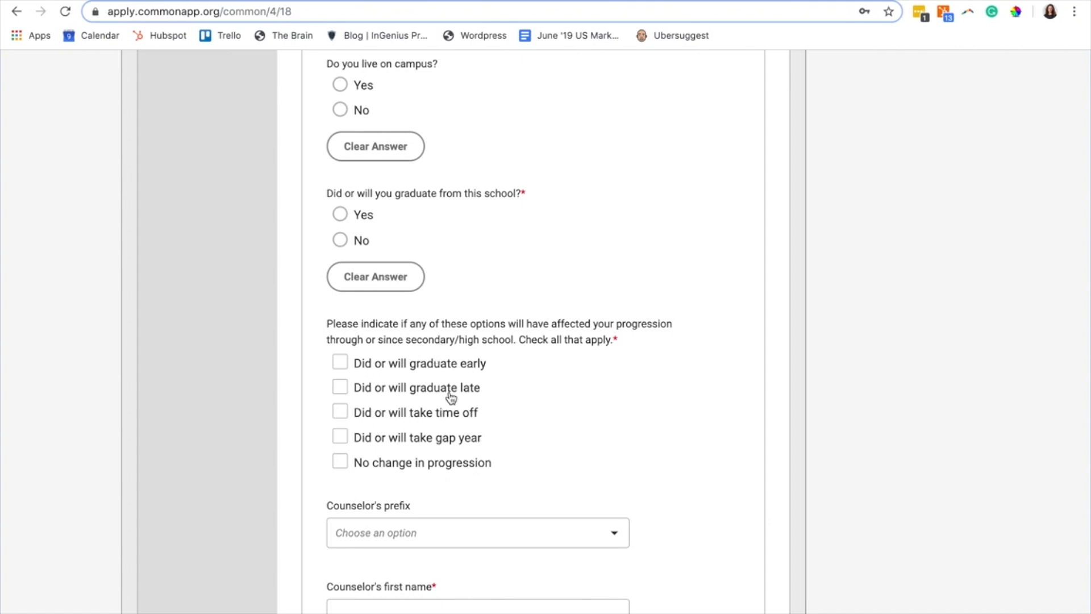
scroll(448, 450, down, 3)
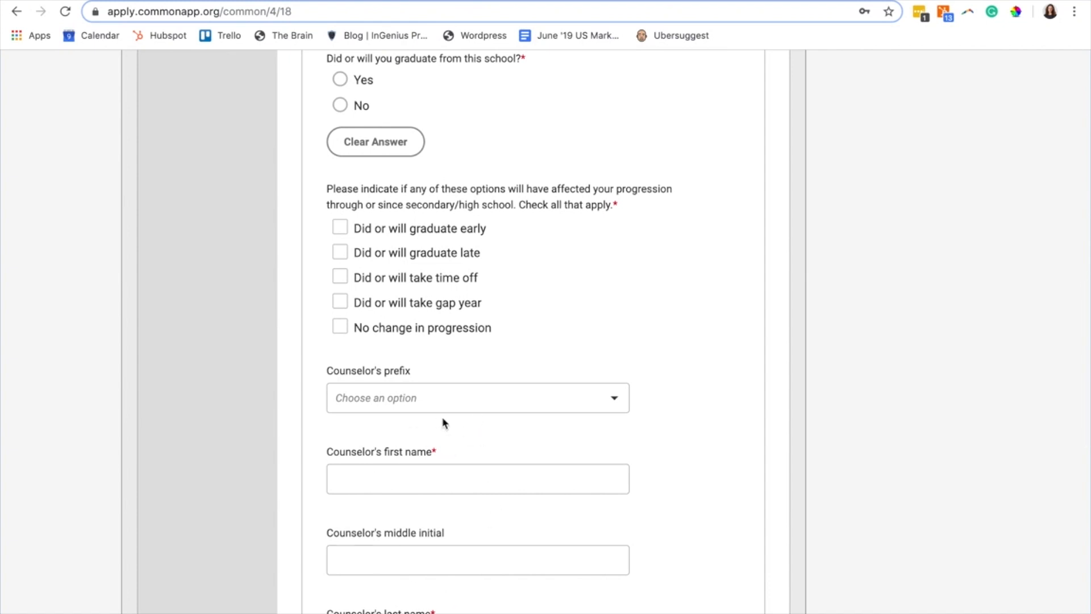
scroll(465, 535, down, 6)
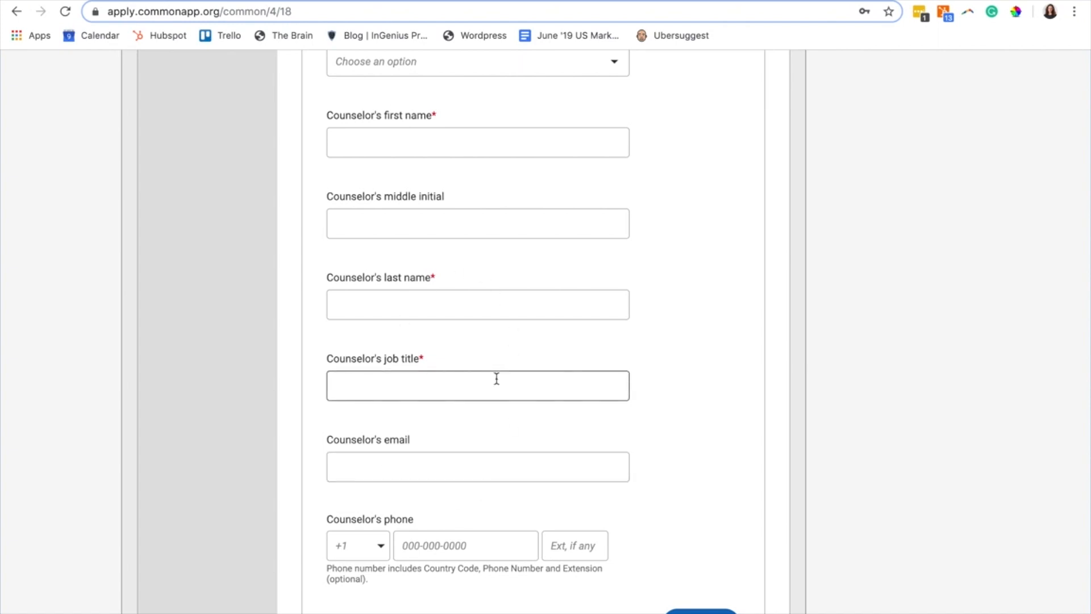
scroll(512, 417, down, 2)
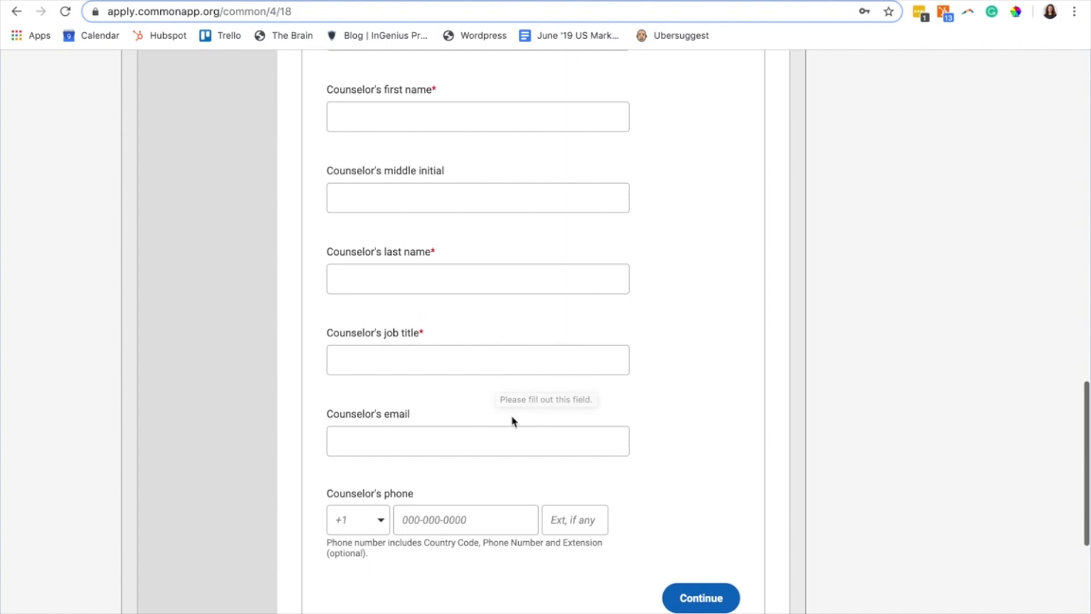
scroll(512, 422, down, 5)
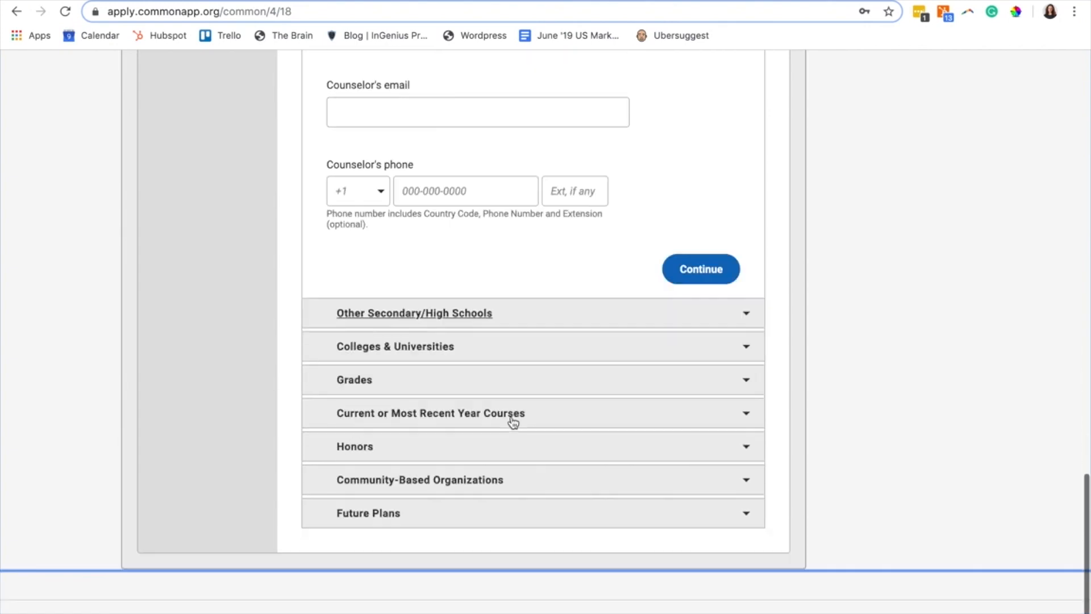
- Open Other Secondary/High Schools in the Education section and examine its questions, including the number-of-schools options and the explanation for leaving
click(510, 282)
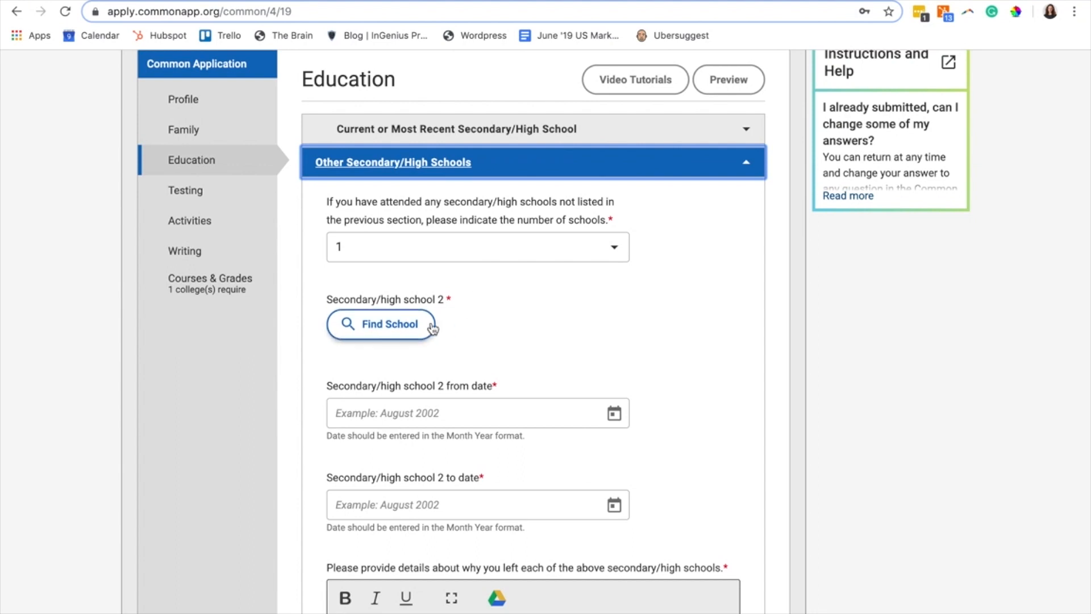
click(438, 257)
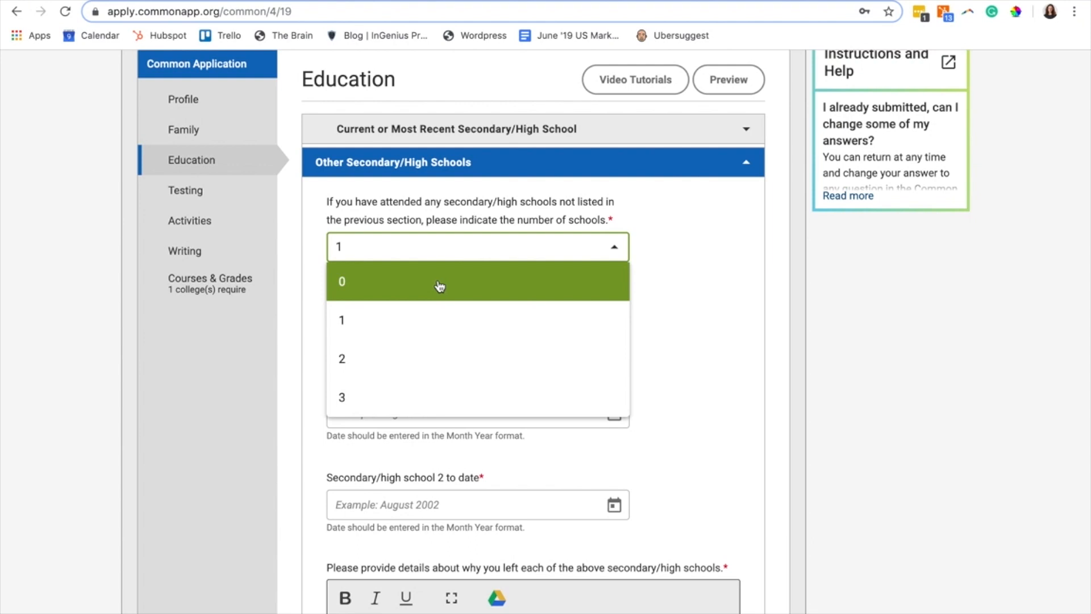
click(727, 318)
scroll(727, 321, down, 3)
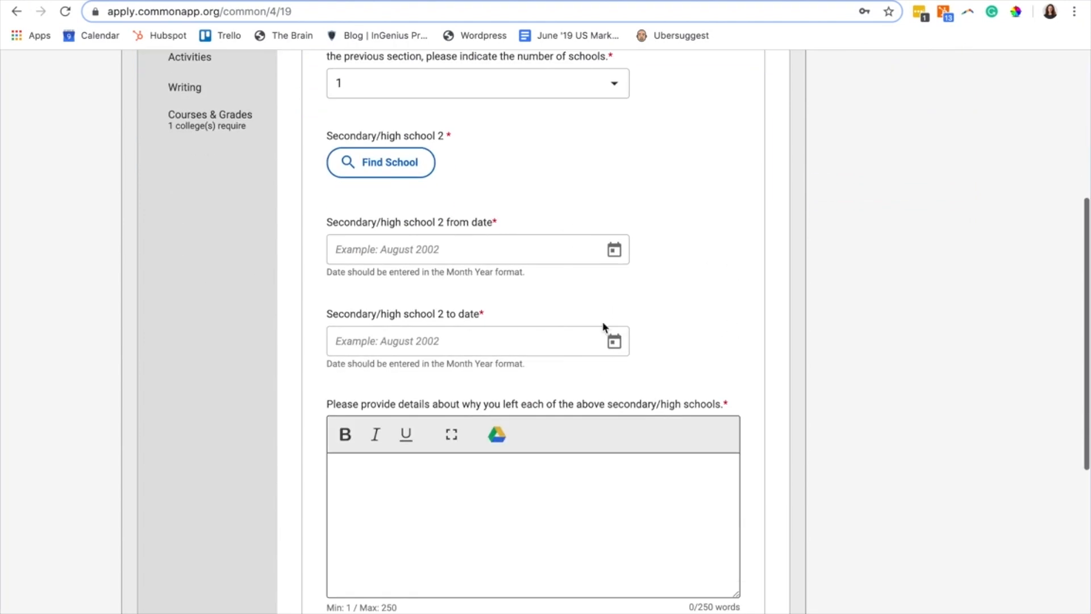
scroll(504, 345, down, 2)
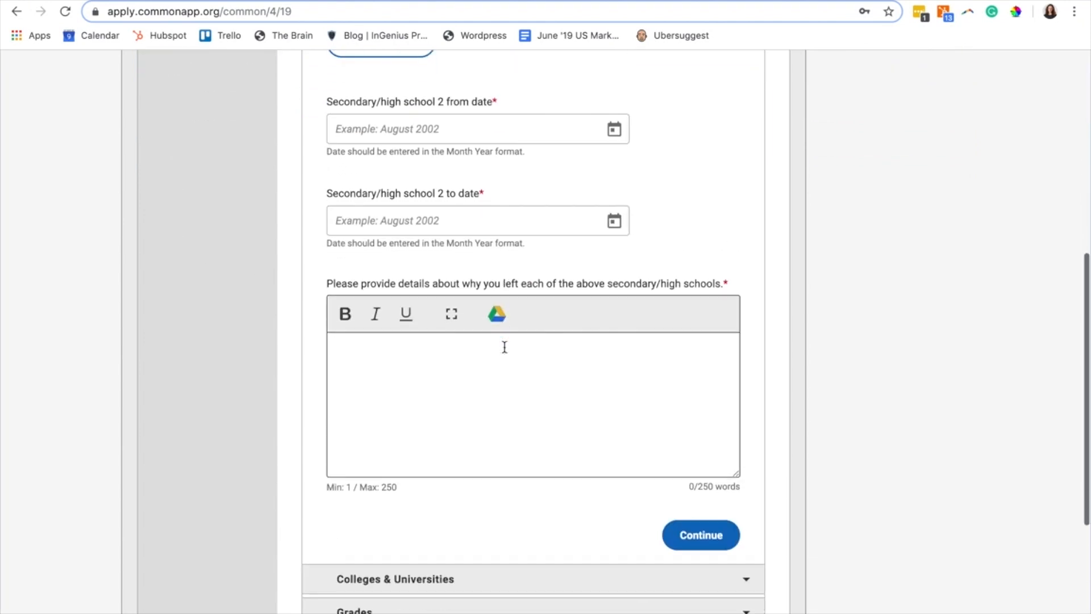
click(457, 354)
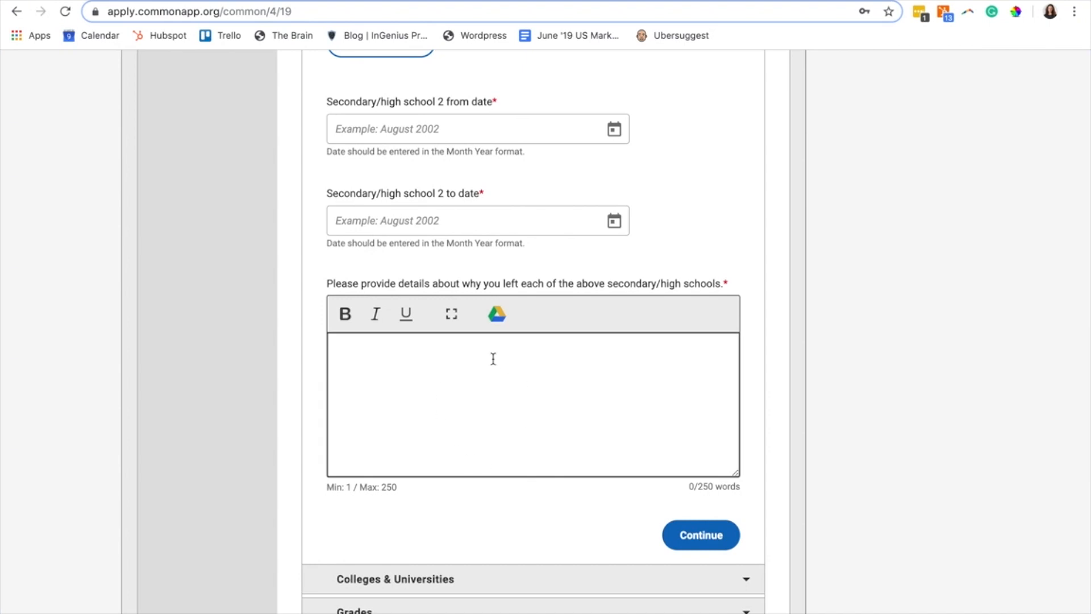
scroll(493, 359, down, 2)
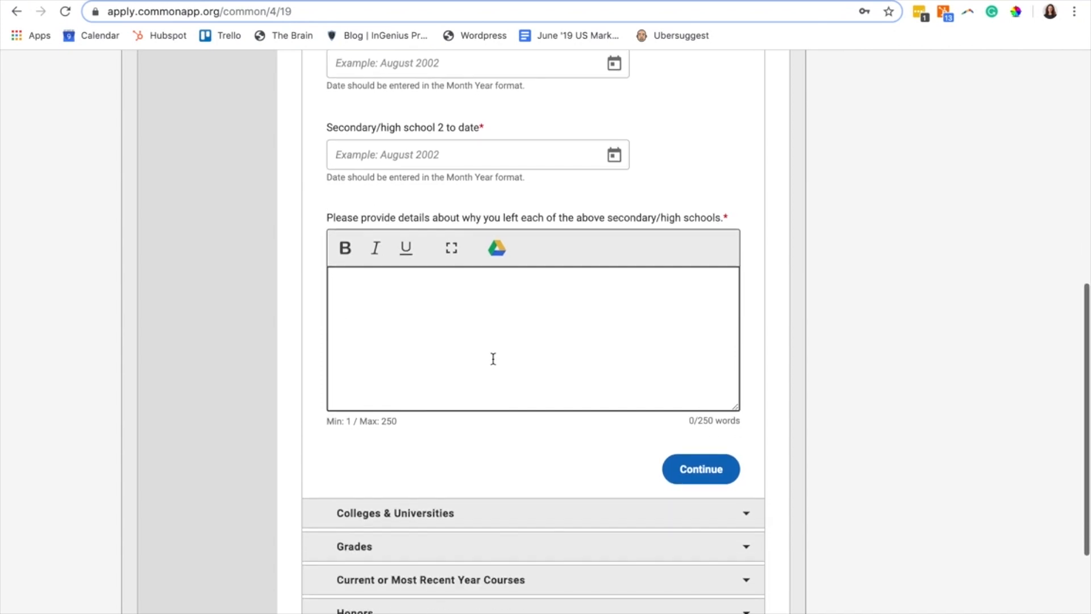
scroll(488, 462, down, 1)
scroll(488, 462, down, 2)
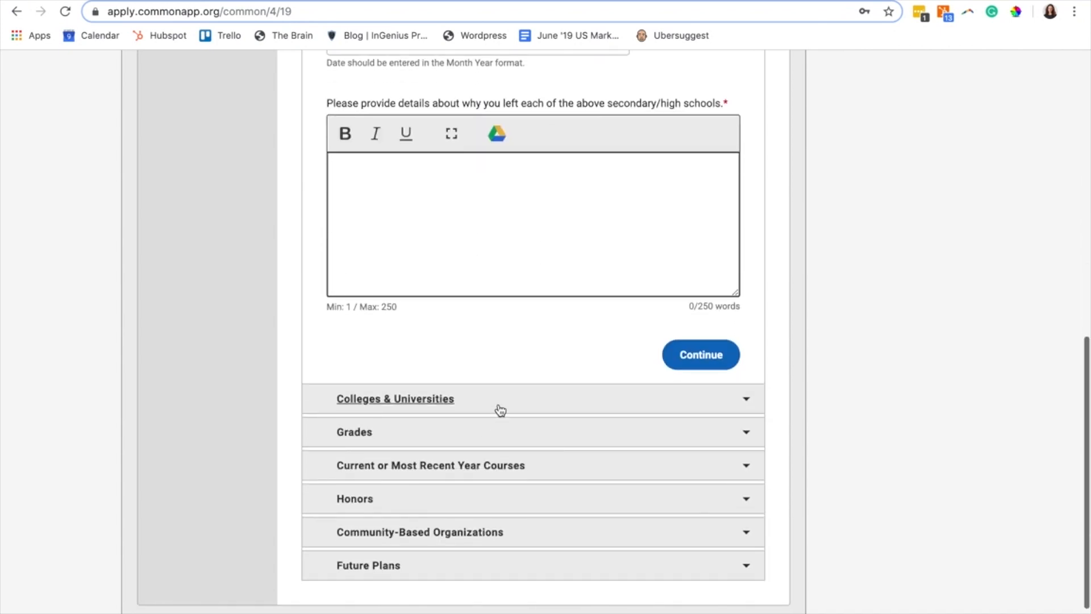
- Open Colleges & Universities and examine the questions on college coursework, from number of colleges and course details to dates and degree earned
click(499, 410)
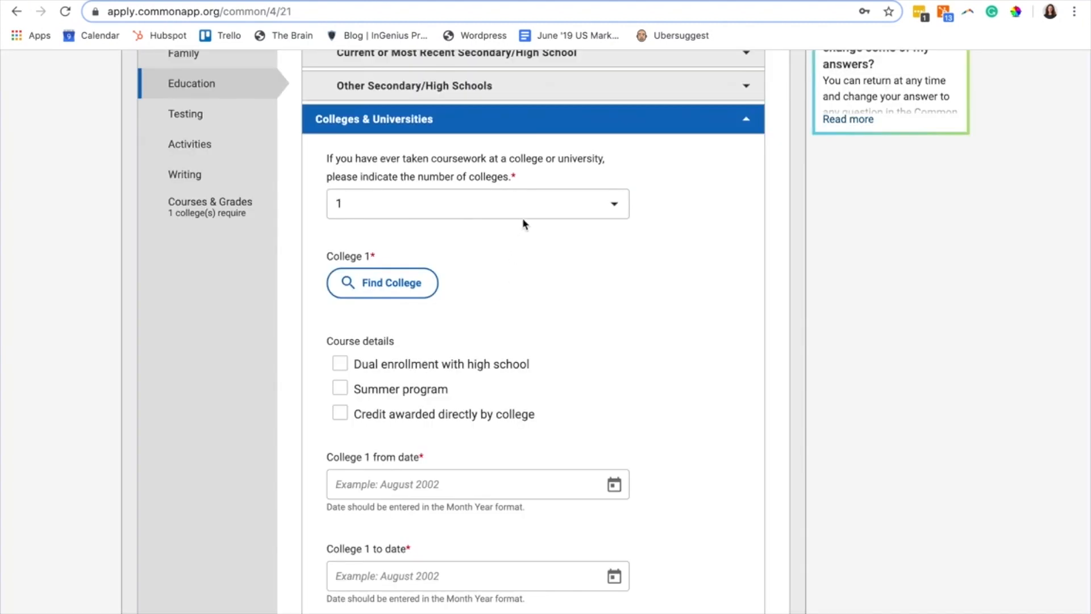
scroll(528, 237, down, 1)
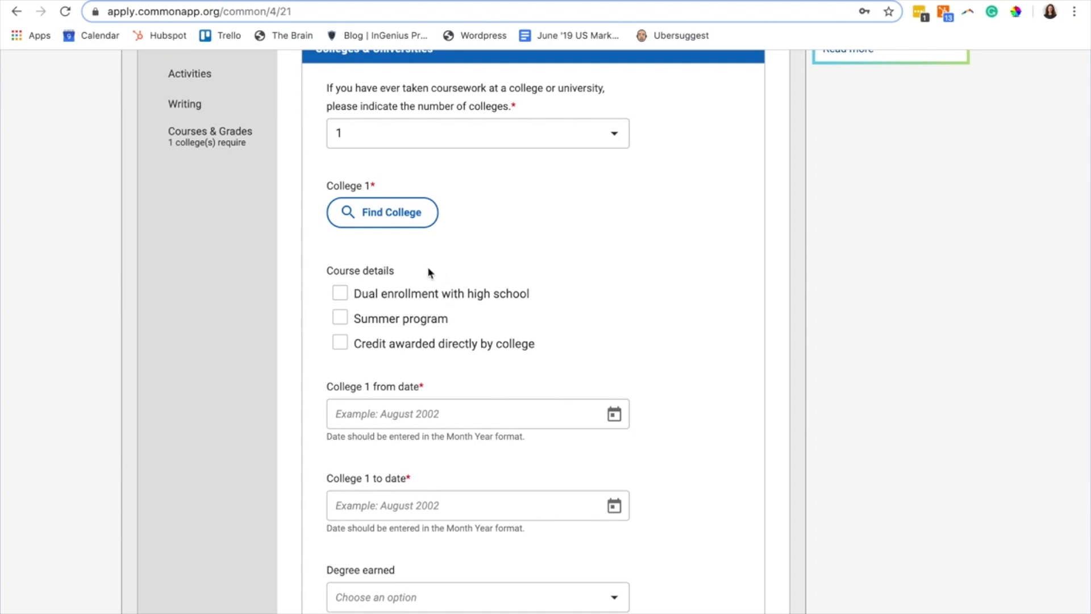
scroll(408, 343, down, 1)
scroll(408, 343, down, 1)
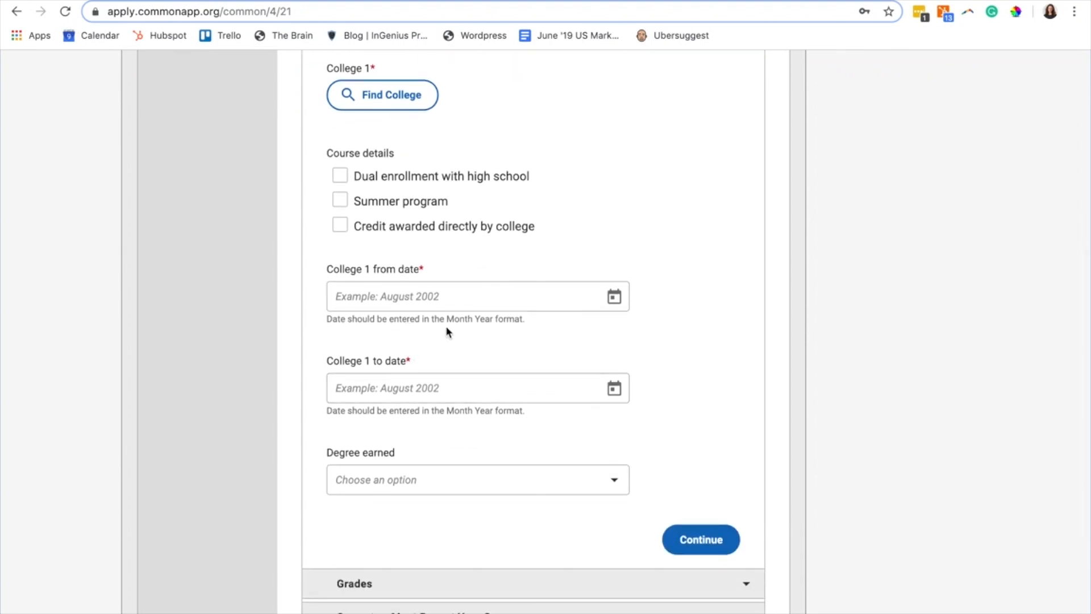
scroll(402, 476, down, 1)
scroll(400, 473, down, 1)
- Open the Grades subsection and view the class rank reporting and quintile rank options without changing either answer
click(396, 492)
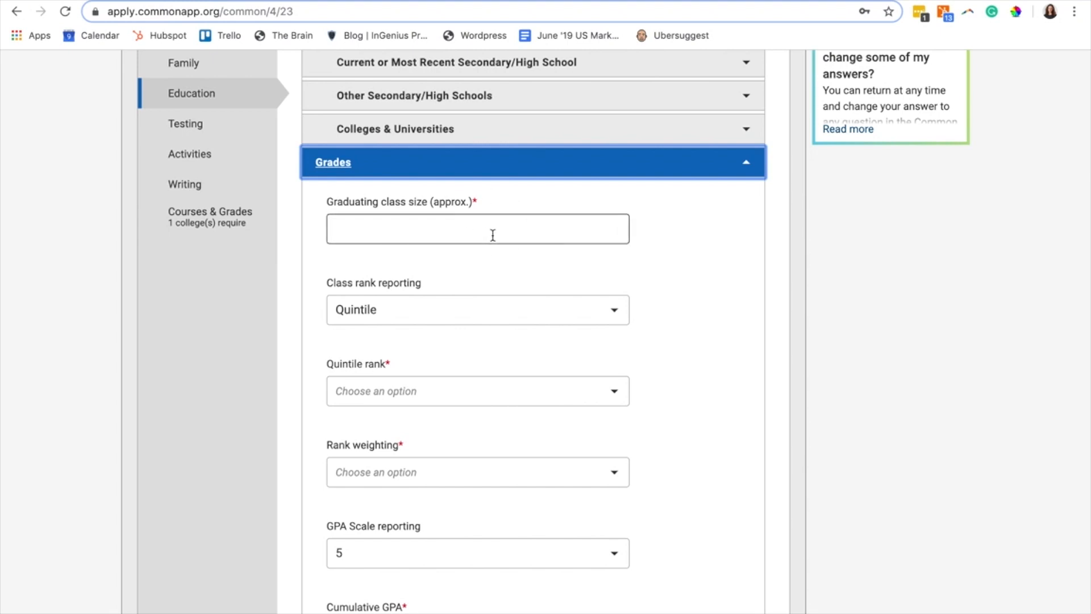
scroll(493, 236, down, 2)
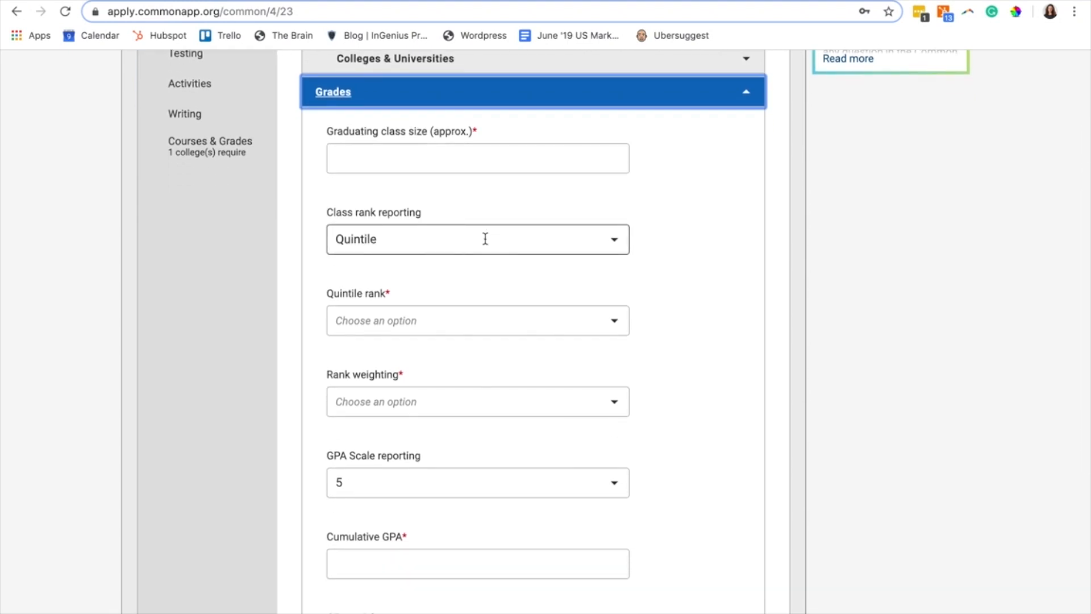
scroll(484, 239, down, 2)
click(494, 159)
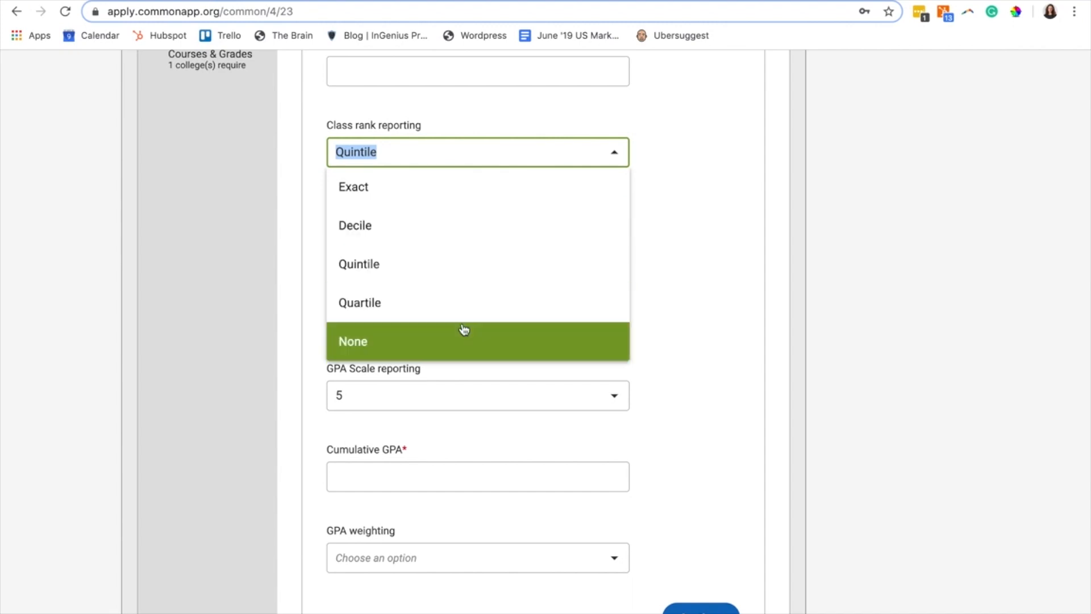
click(709, 260)
click(571, 161)
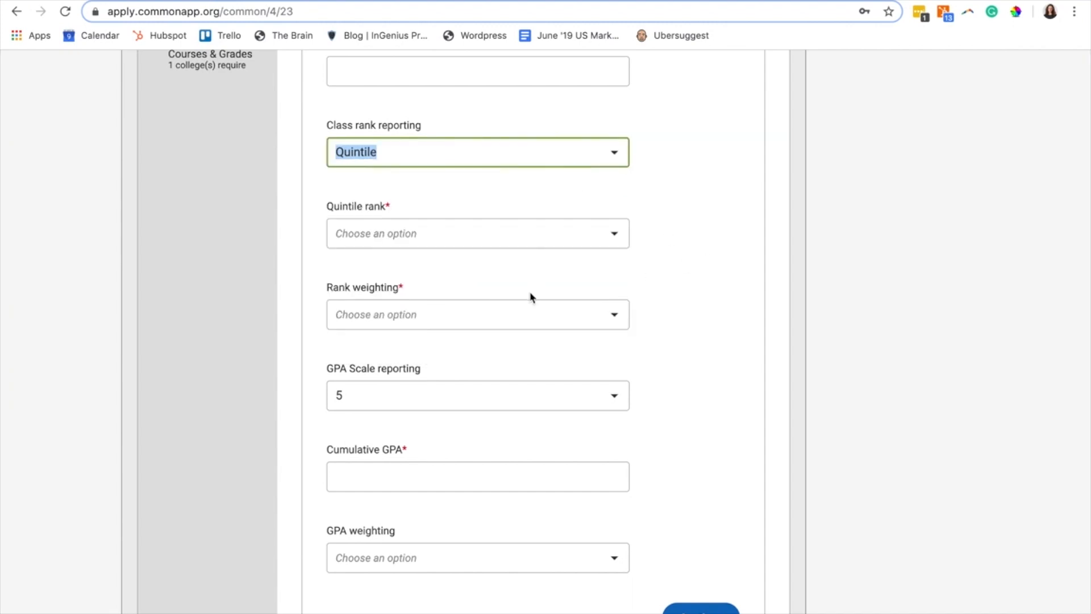
click(674, 181)
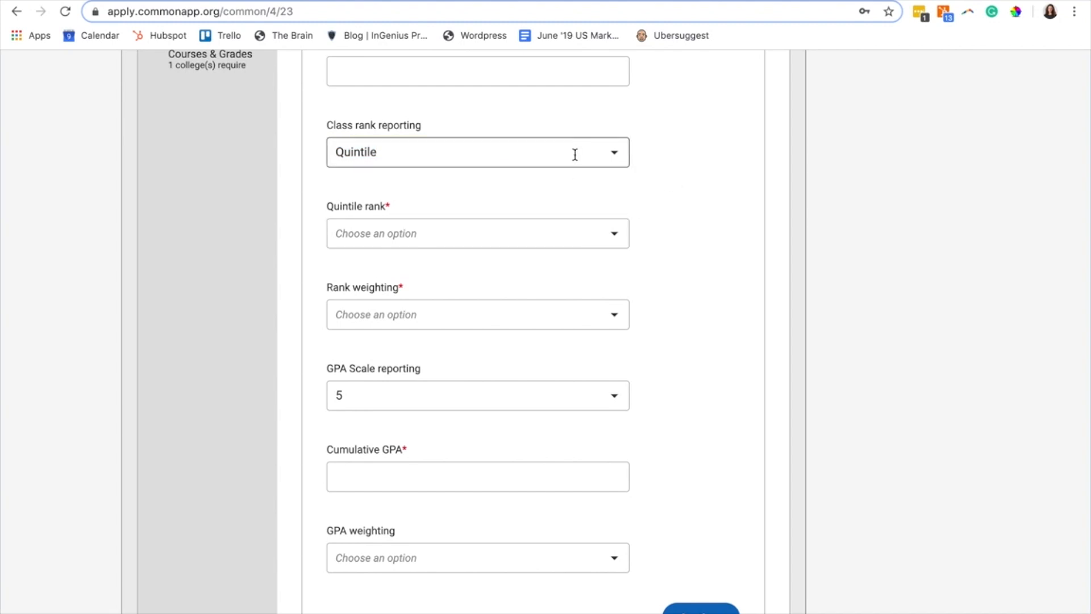
click(555, 232)
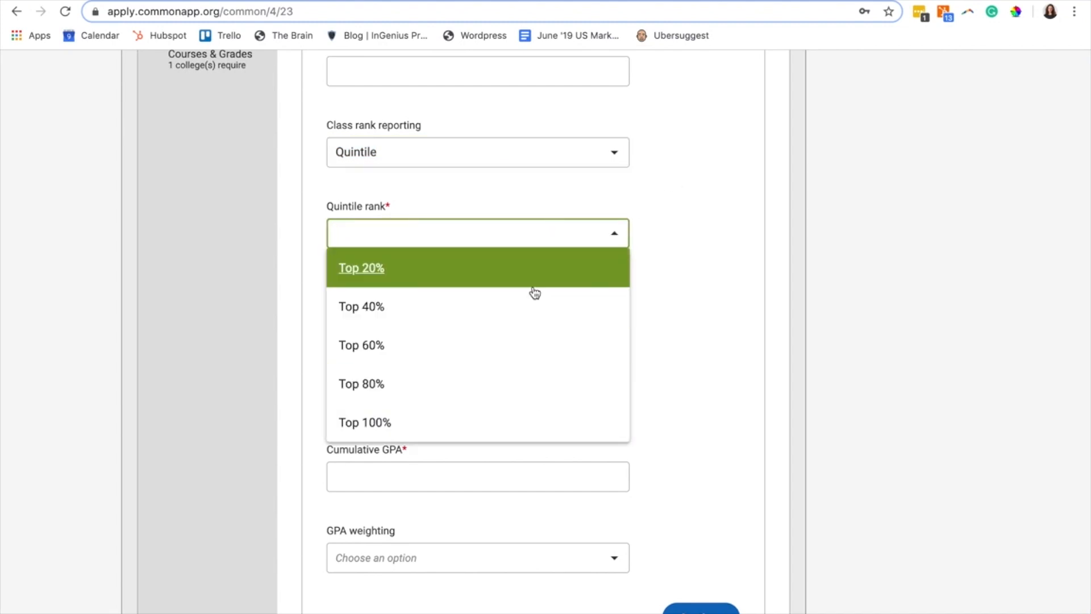
click(717, 317)
- Examine the remaining Grades questions, viewing the rank weighting and GPA scale options without choosing any
scroll(715, 317, down, 3)
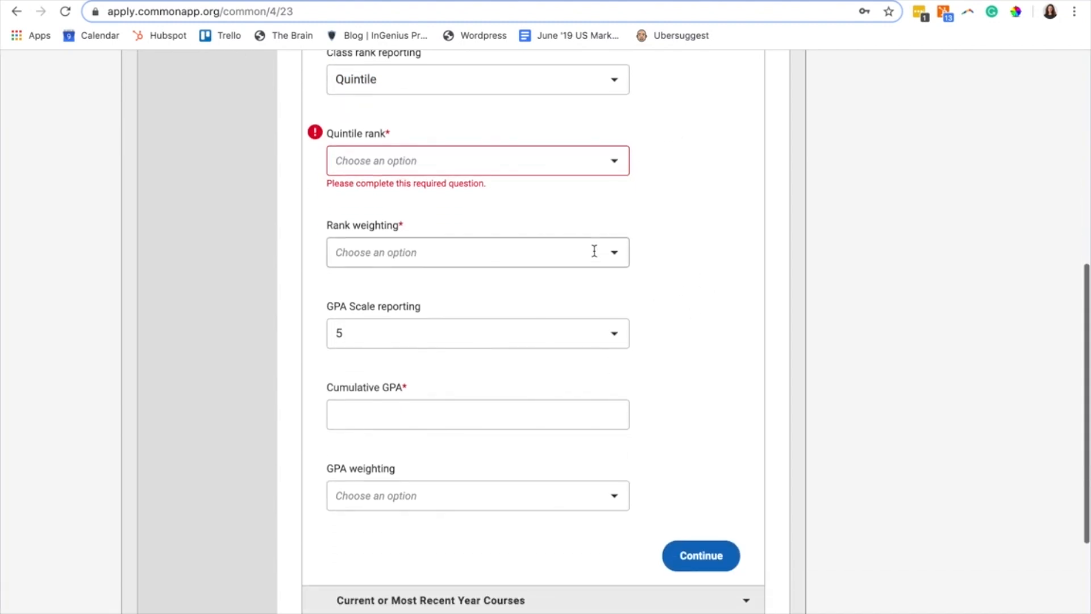
click(592, 250)
click(748, 344)
scroll(748, 344, down, 2)
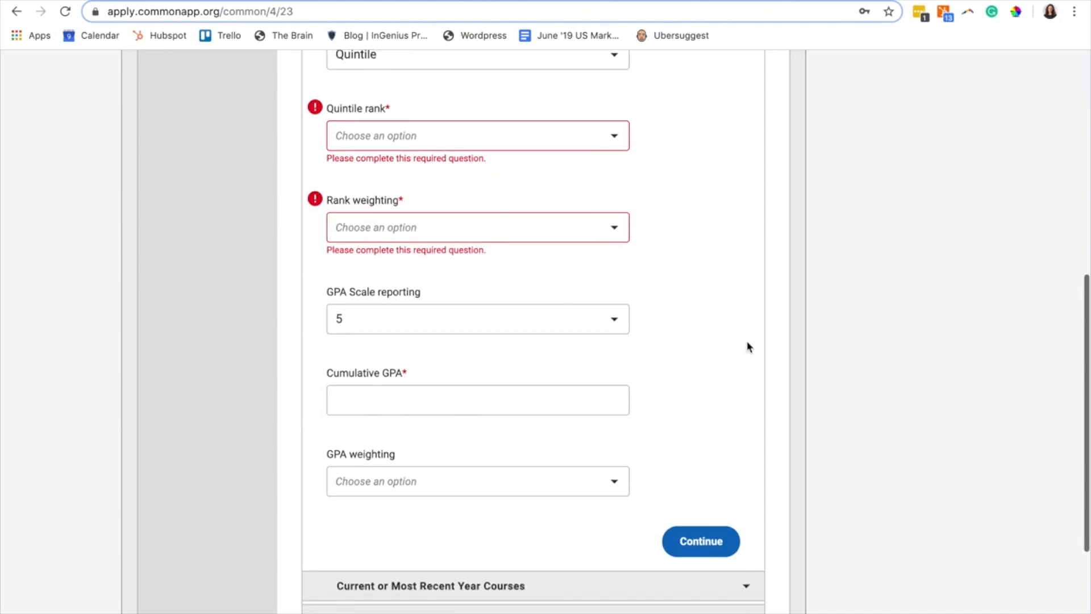
click(616, 282)
scroll(596, 360, down, 2)
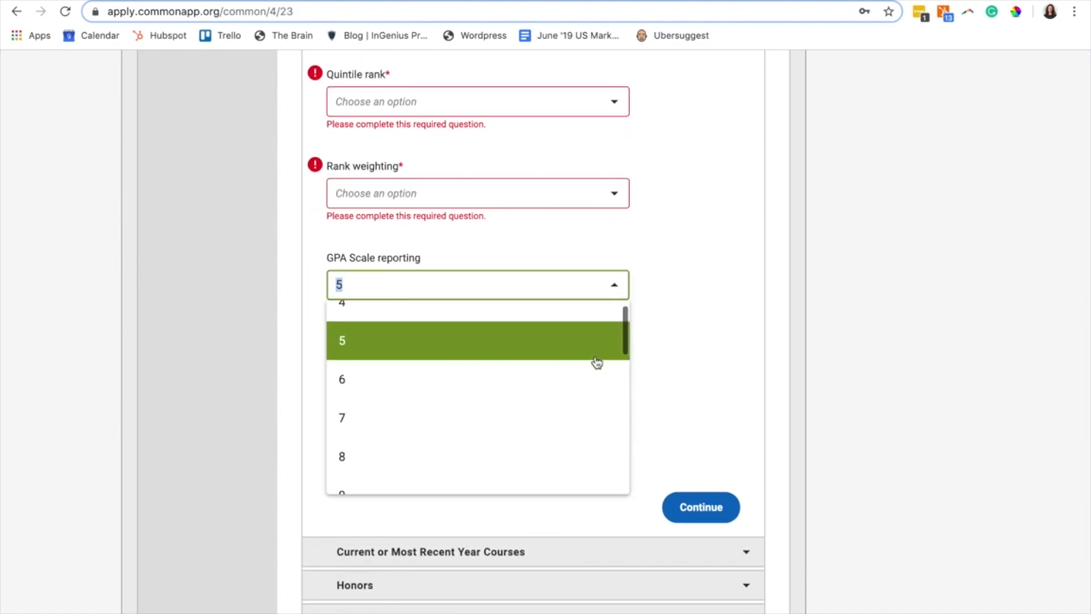
click(696, 355)
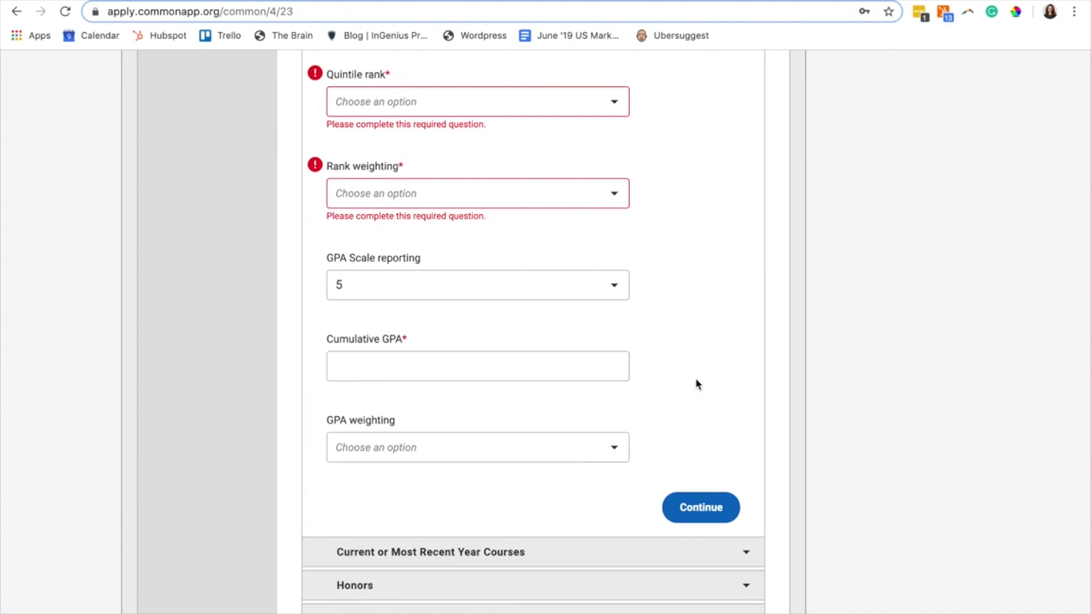
- Go back to the class rank questions and review the class rank reporting and quintile rank options again without choosing any
scroll(697, 384, up, 1)
scroll(543, 168, up, 2)
scroll(538, 172, up, 1)
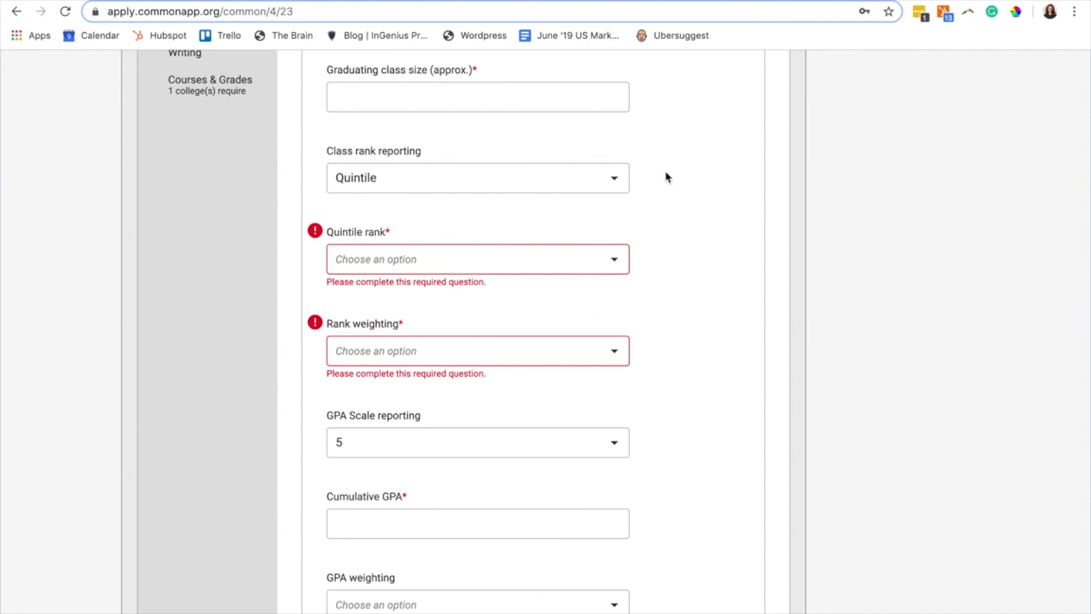
click(520, 184)
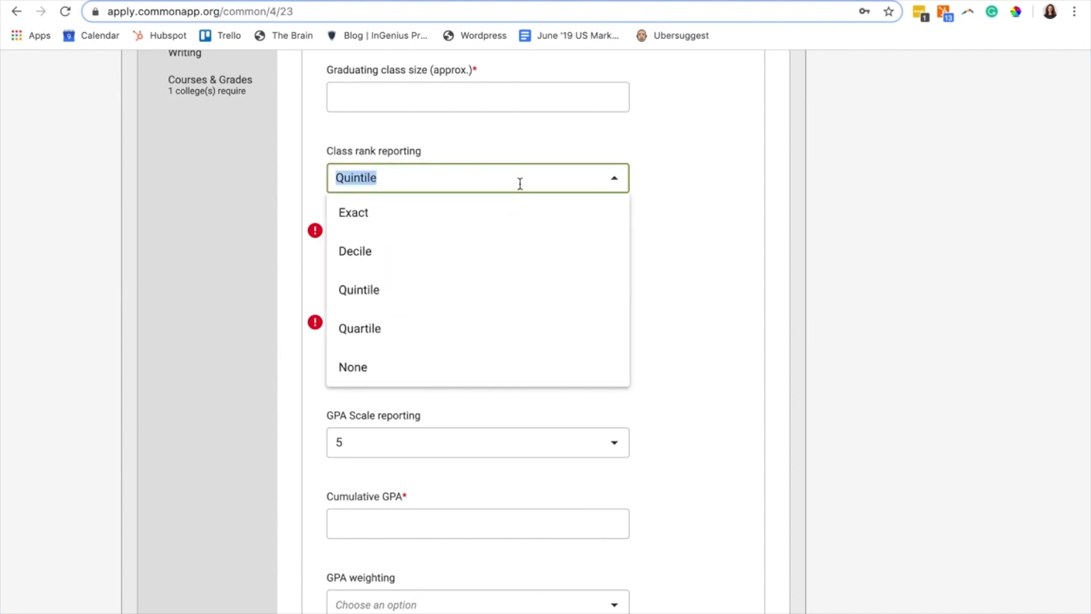
click(693, 247)
click(493, 254)
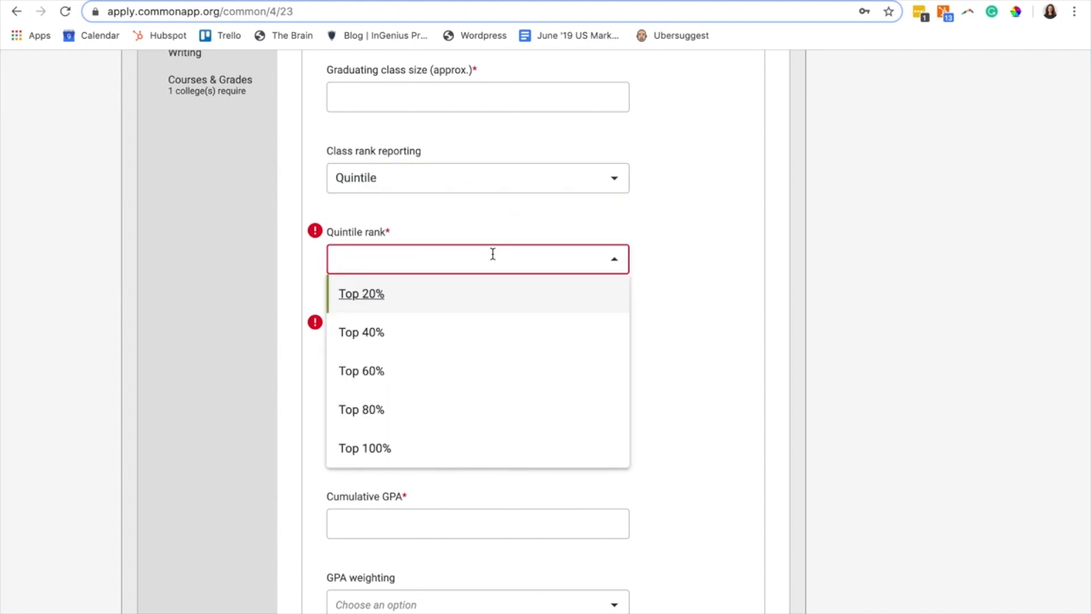
click(697, 221)
click(577, 182)
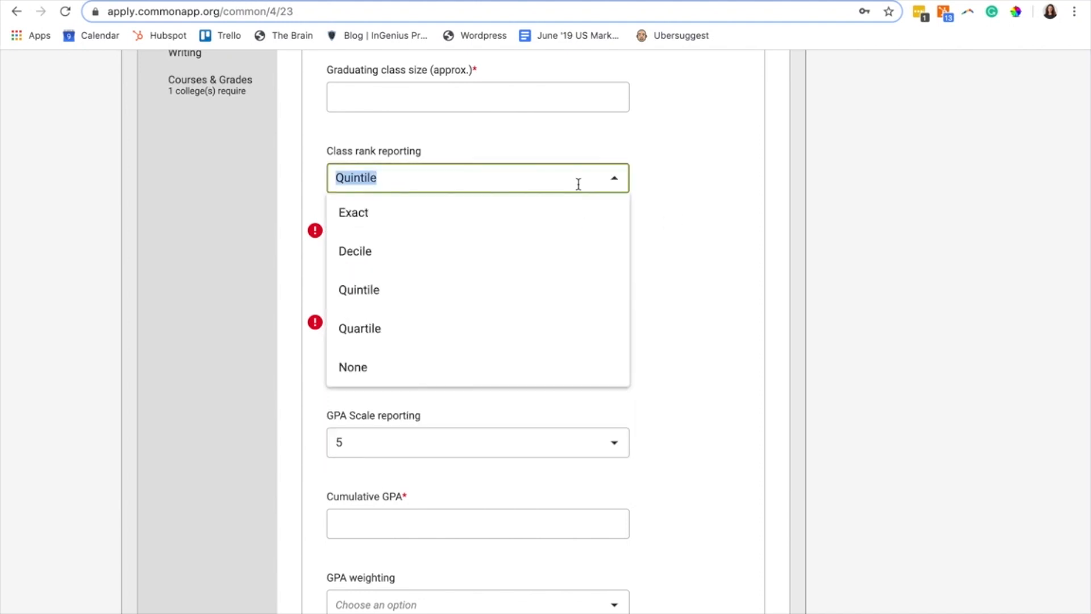
click(670, 186)
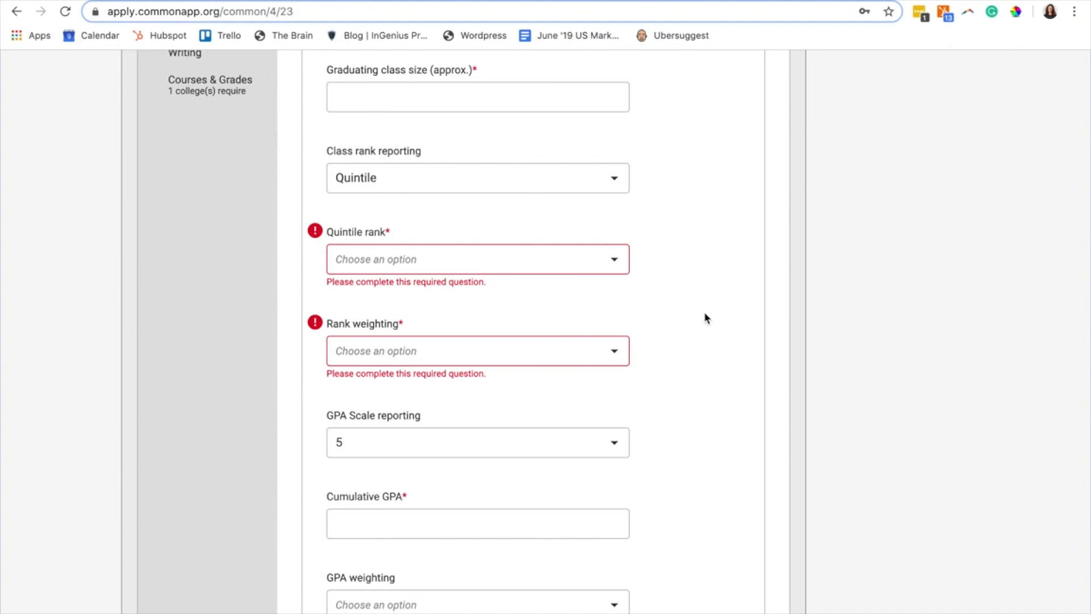
- Open Current or Most Recent Year Courses and examine its questions, including the options for how many courses to report
scroll(704, 316, down, 2)
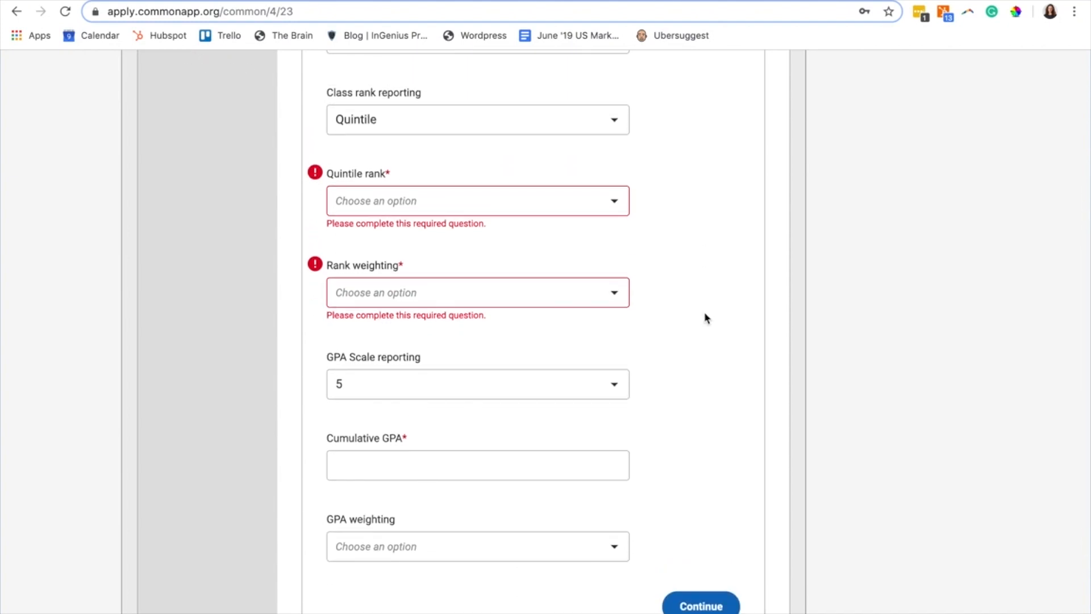
scroll(704, 311, down, 3)
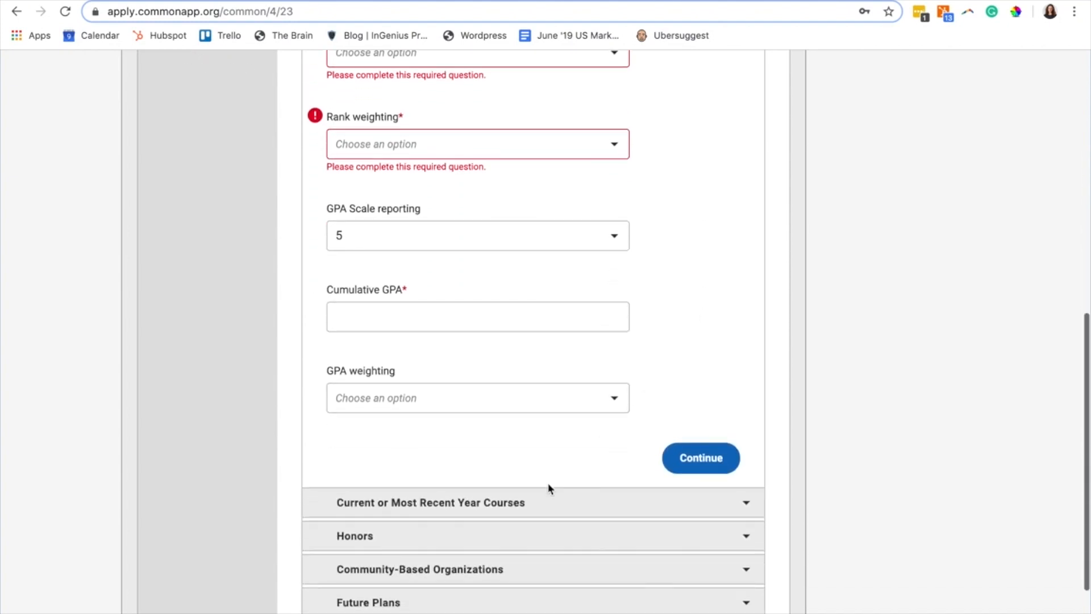
click(531, 503)
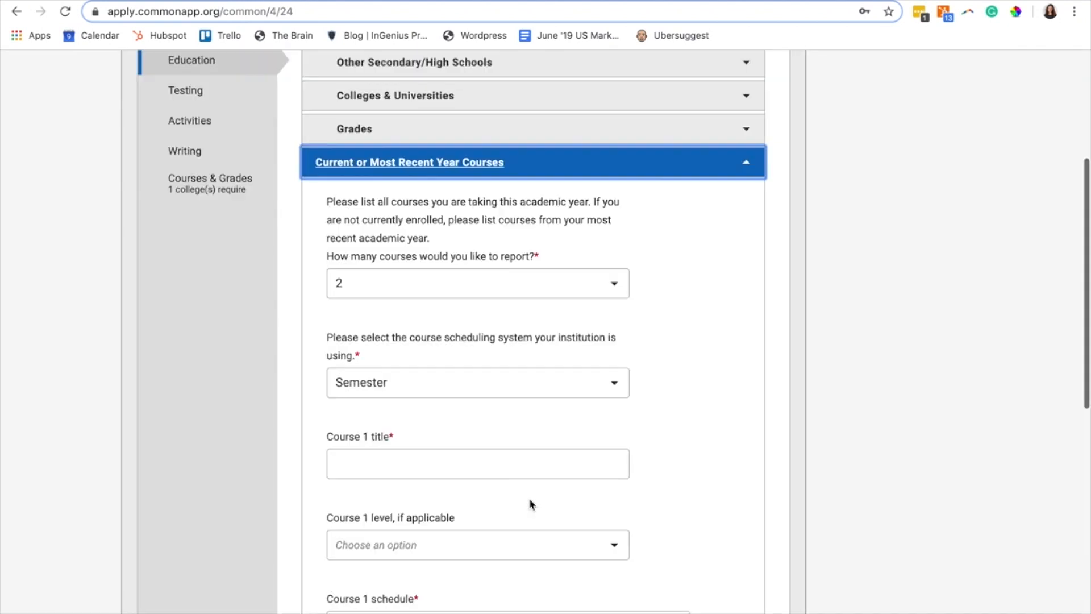
scroll(529, 504, down, 1)
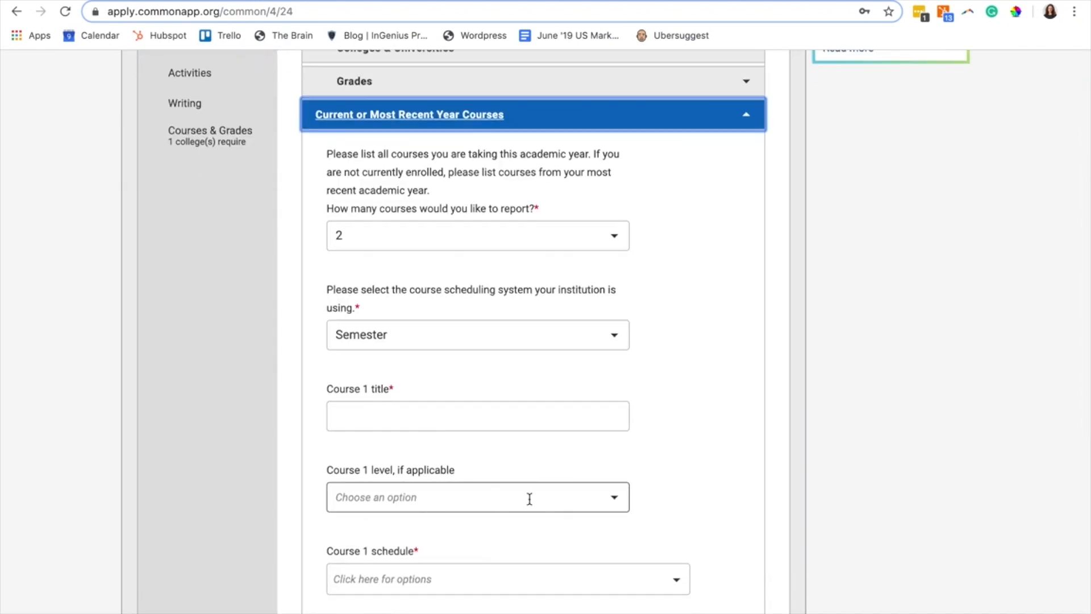
scroll(573, 447, down, 1)
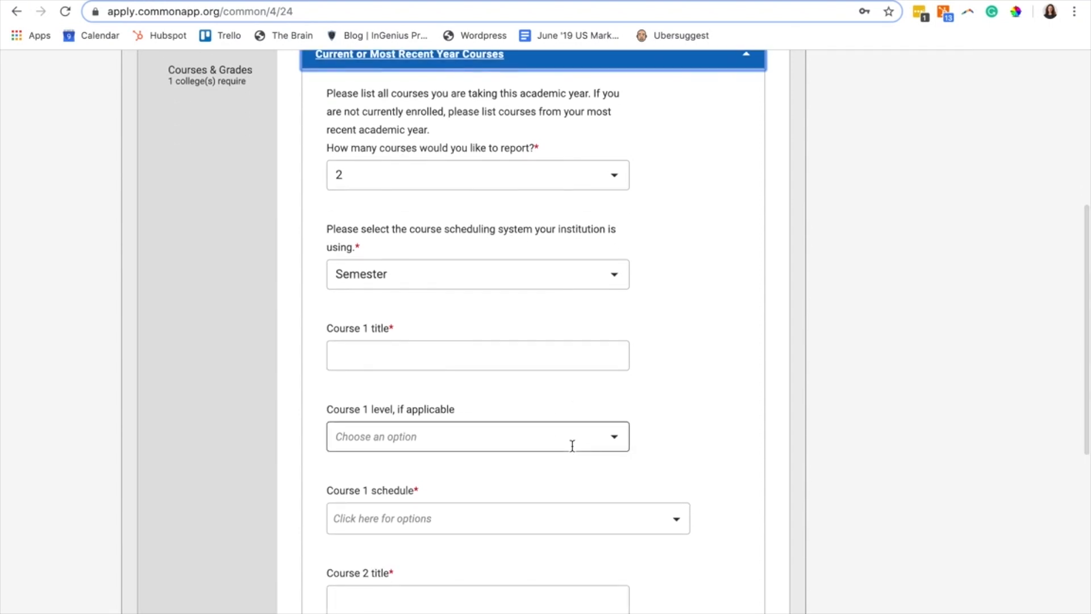
scroll(572, 445, down, 1)
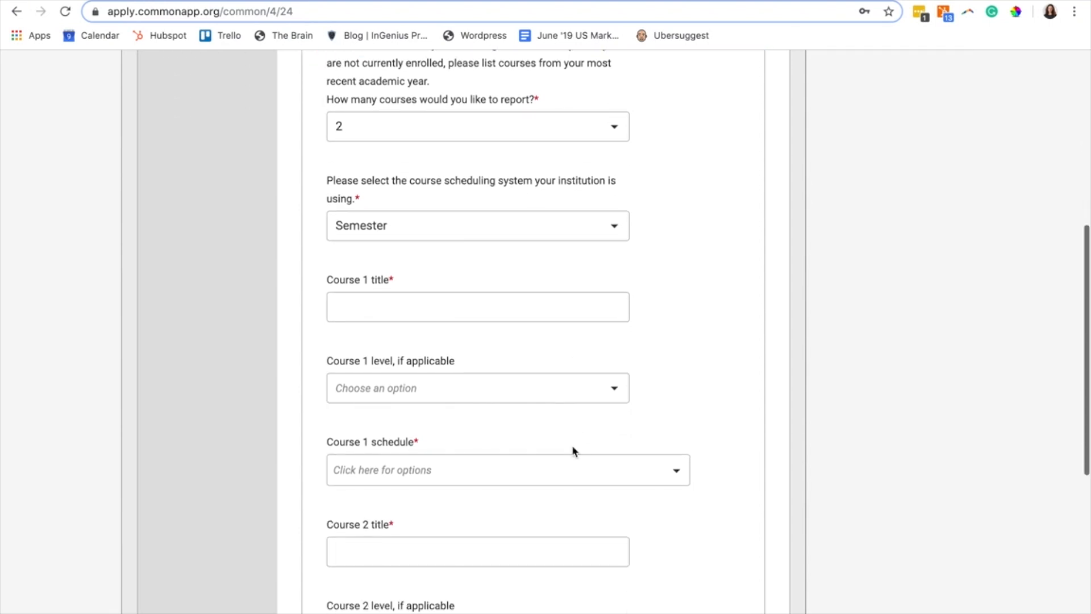
click(581, 126)
scroll(554, 281, down, 3)
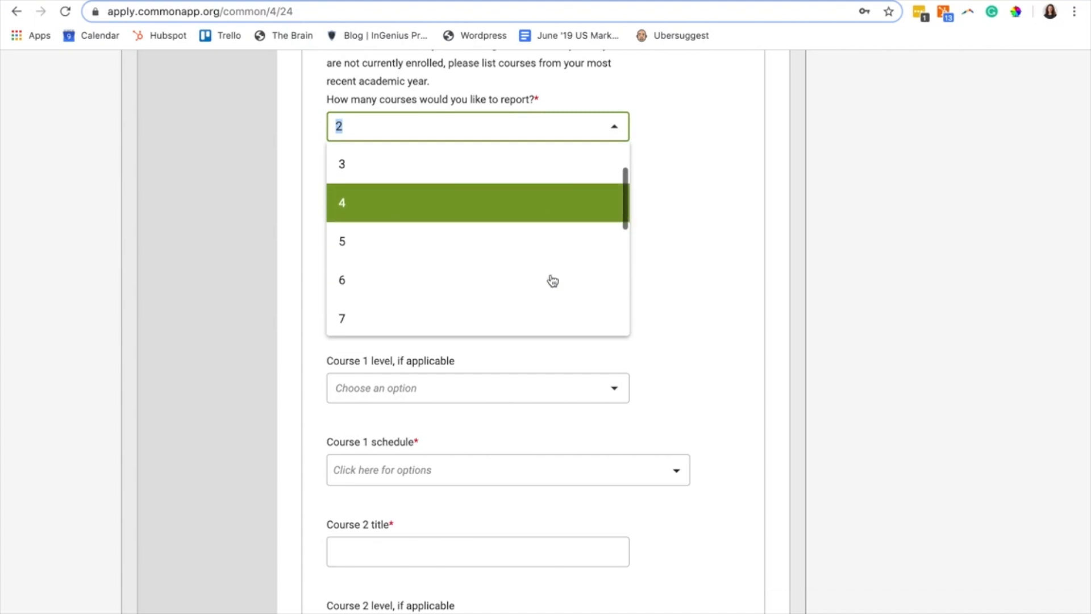
click(705, 248)
- View the course scheduling system options without changing the answer, and look over the title, level and schedule fields for each course
scroll(708, 246, down, 1)
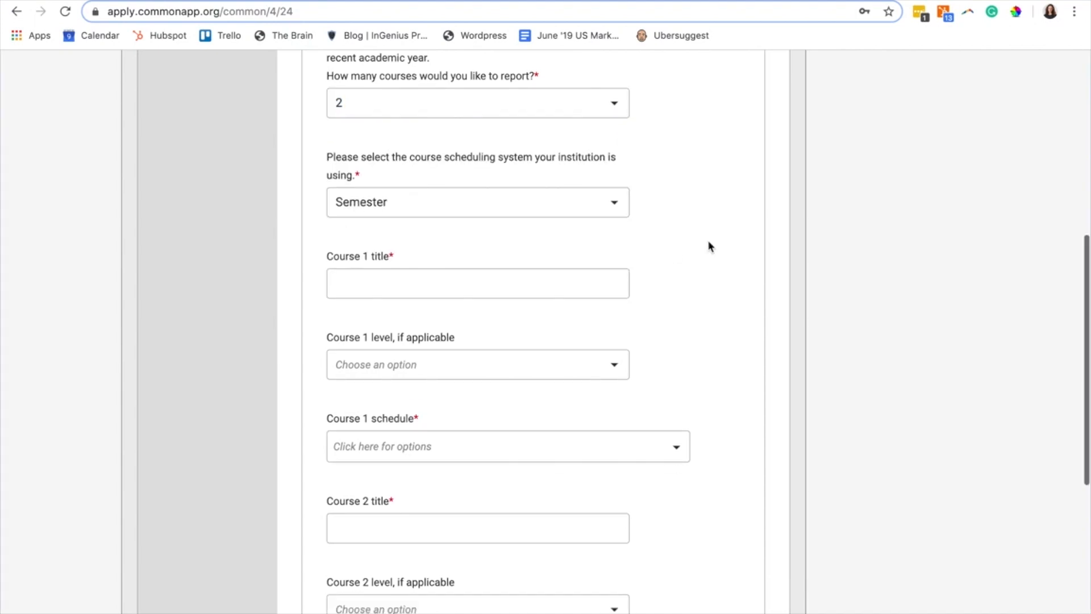
click(592, 187)
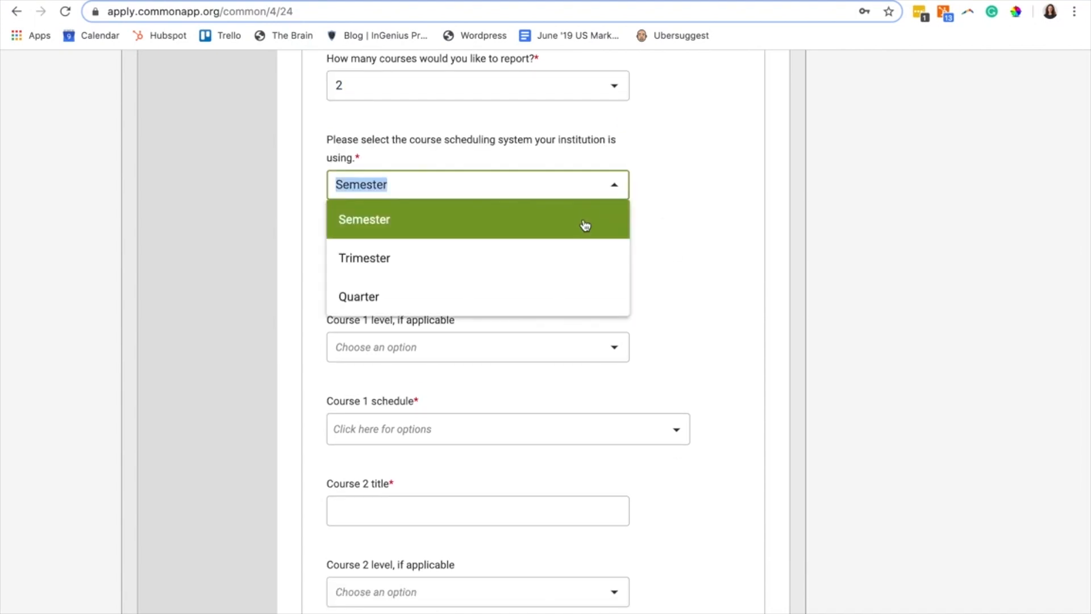
click(704, 248)
scroll(704, 248, down, 1)
click(580, 204)
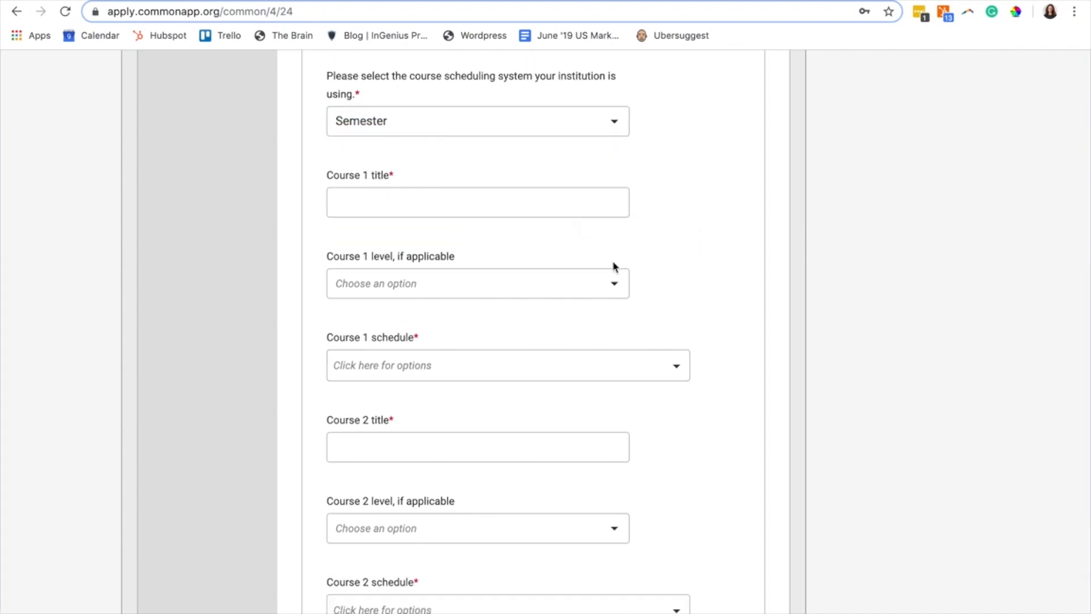
- View the Course 1 level options without choosing any, and look over the remaining Course 2 fields
click(594, 280)
click(708, 236)
scroll(708, 237, down, 5)
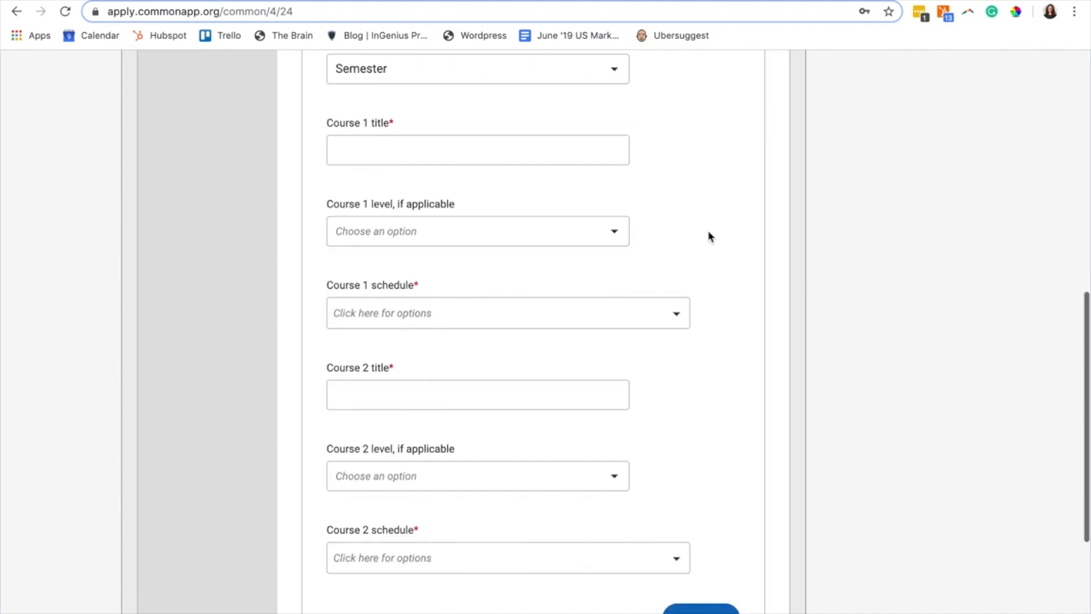
- Open Honors, view the options for the number of honors without changing the answer, and read the instruction about the five most important
click(653, 430)
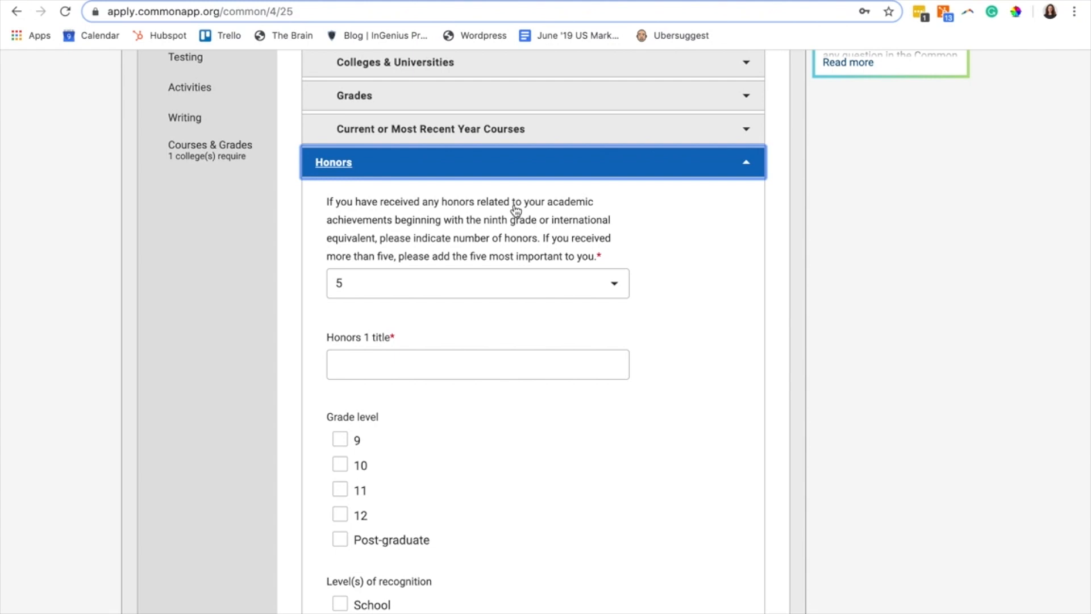
click(502, 283)
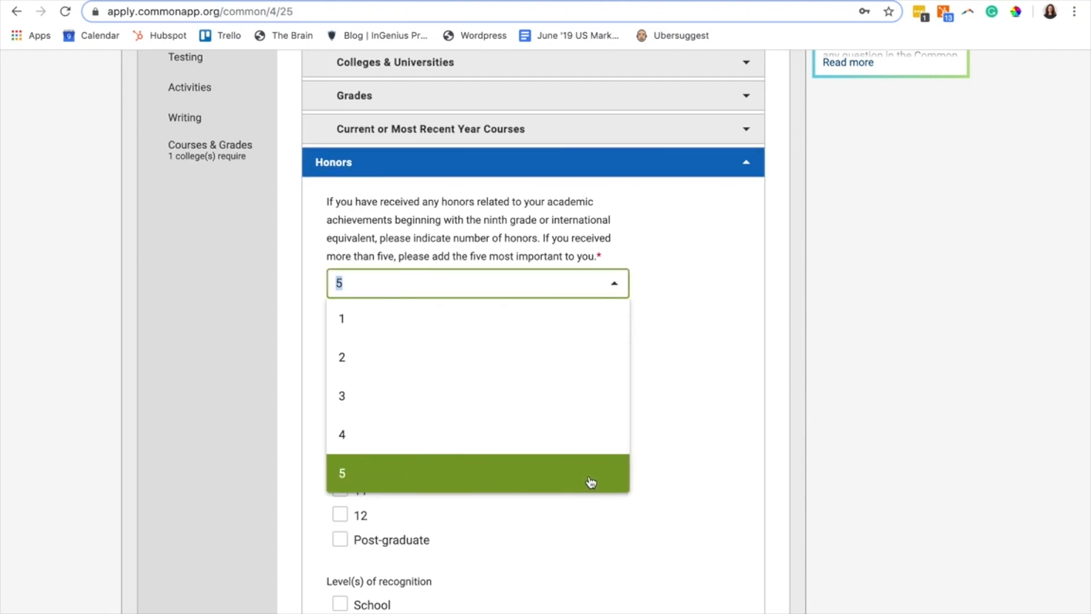
click(720, 399)
drag(476, 257, 593, 265)
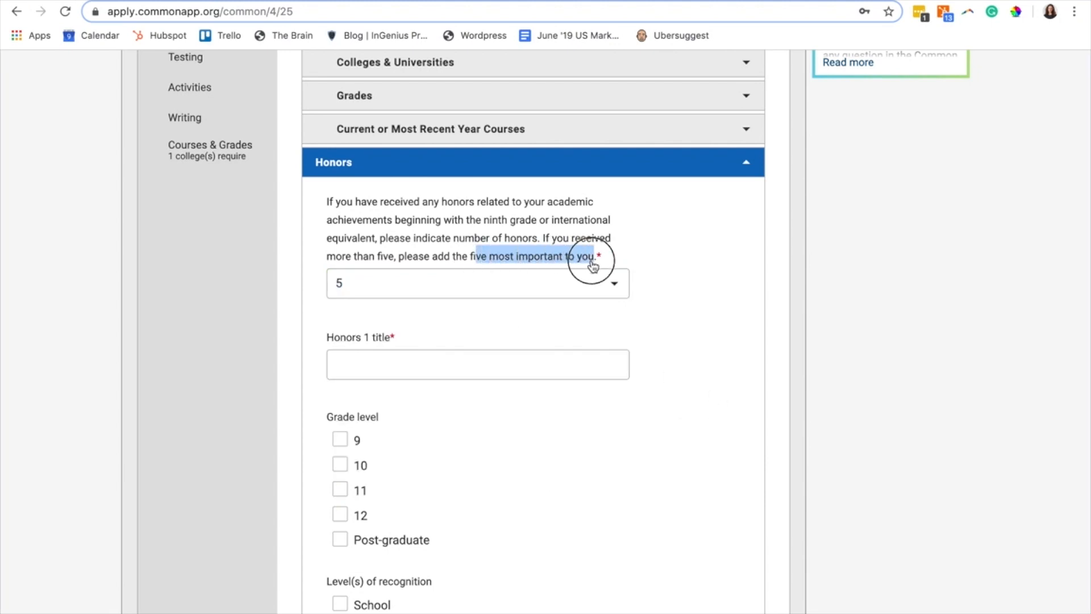
click(717, 267)
- Examine the title, grade level and level of recognition fields for each of the five honors without filling them in
scroll(716, 268, down, 1)
click(397, 324)
click(553, 321)
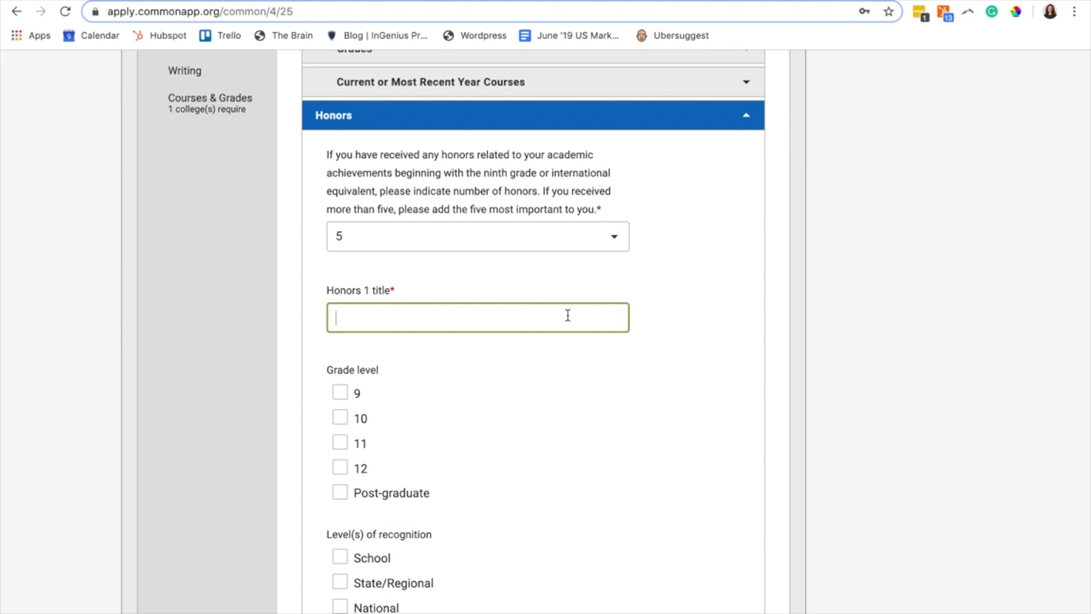
scroll(587, 380, down, 1)
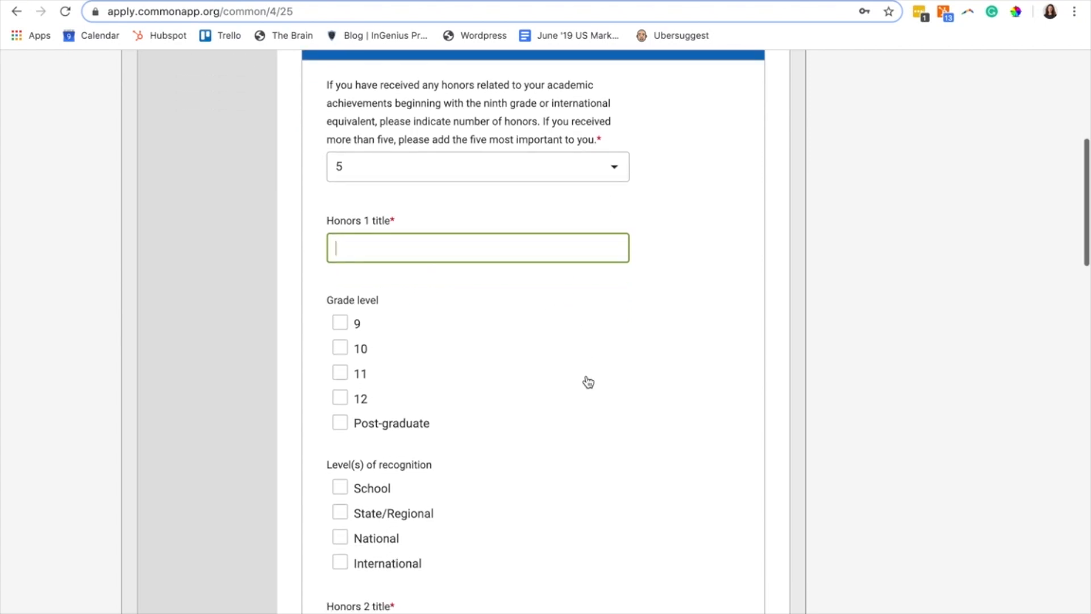
scroll(588, 382, down, 1)
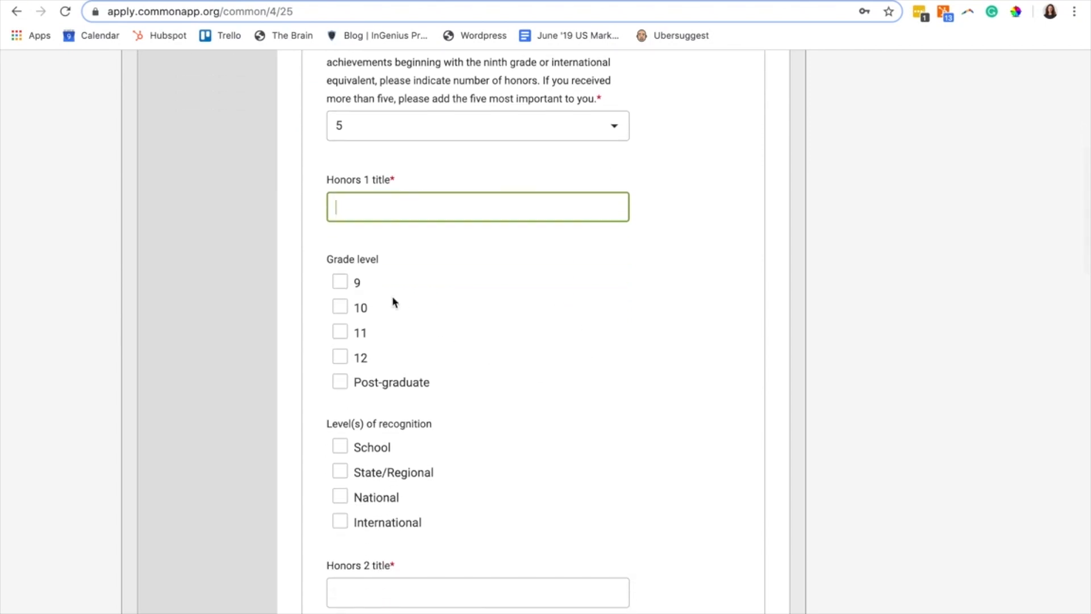
scroll(494, 418, down, 1)
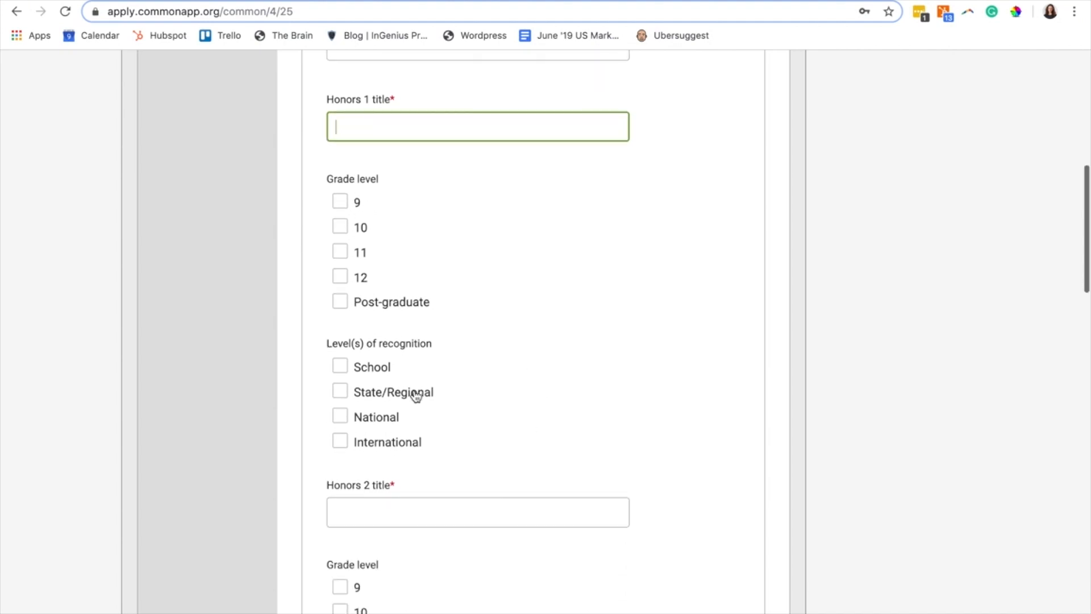
scroll(495, 461, down, 2)
scroll(495, 443, down, 20)
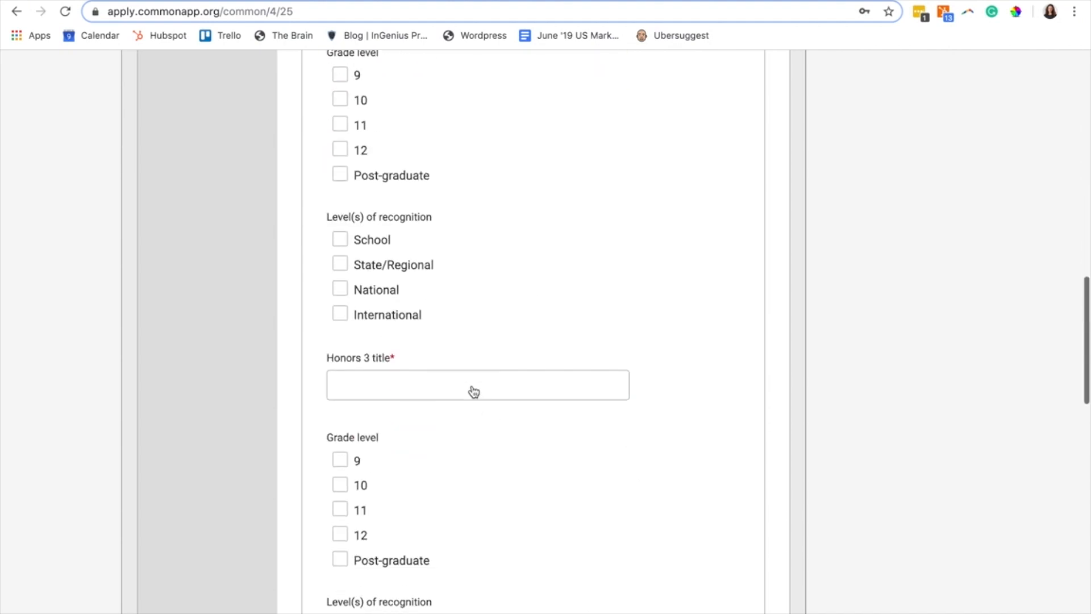
scroll(473, 391, down, 1)
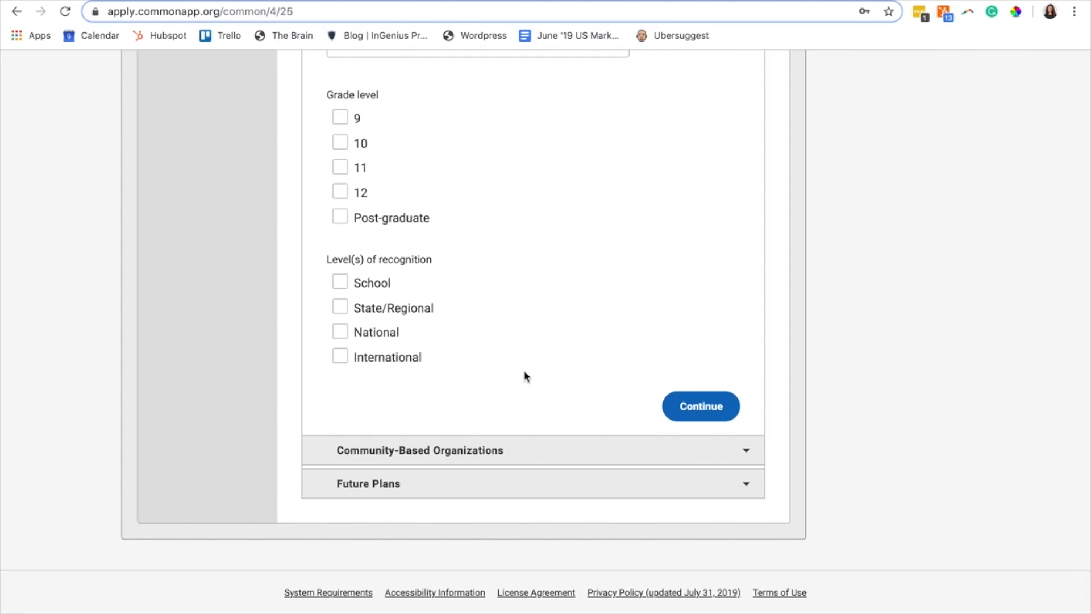
- Open Community-Based Organizations and view the options for the number of assisting organizations without changing the answer
click(470, 451)
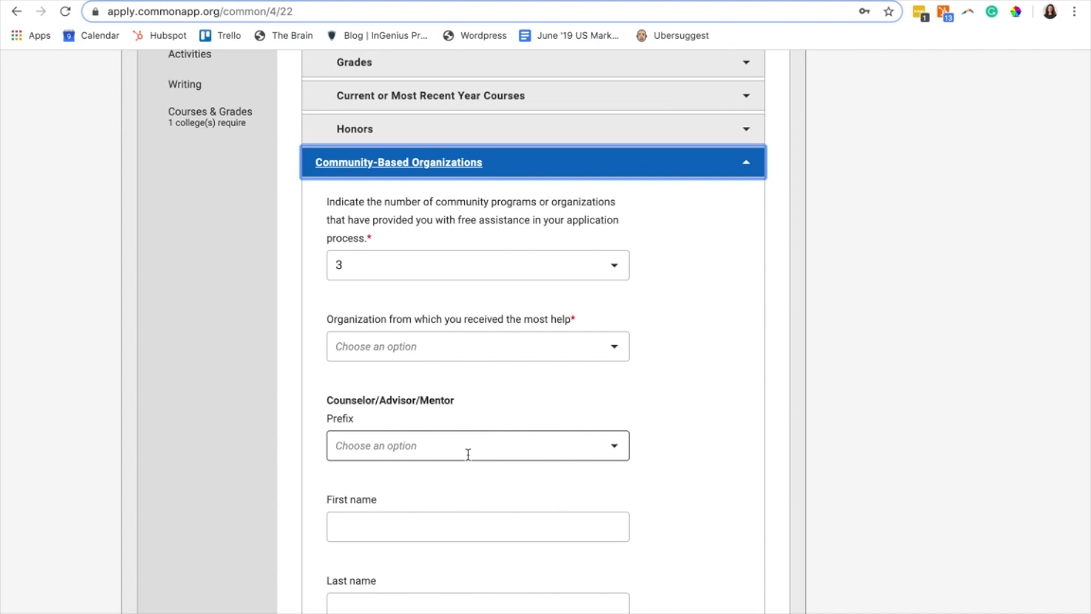
click(546, 259)
scroll(487, 352, down, 1)
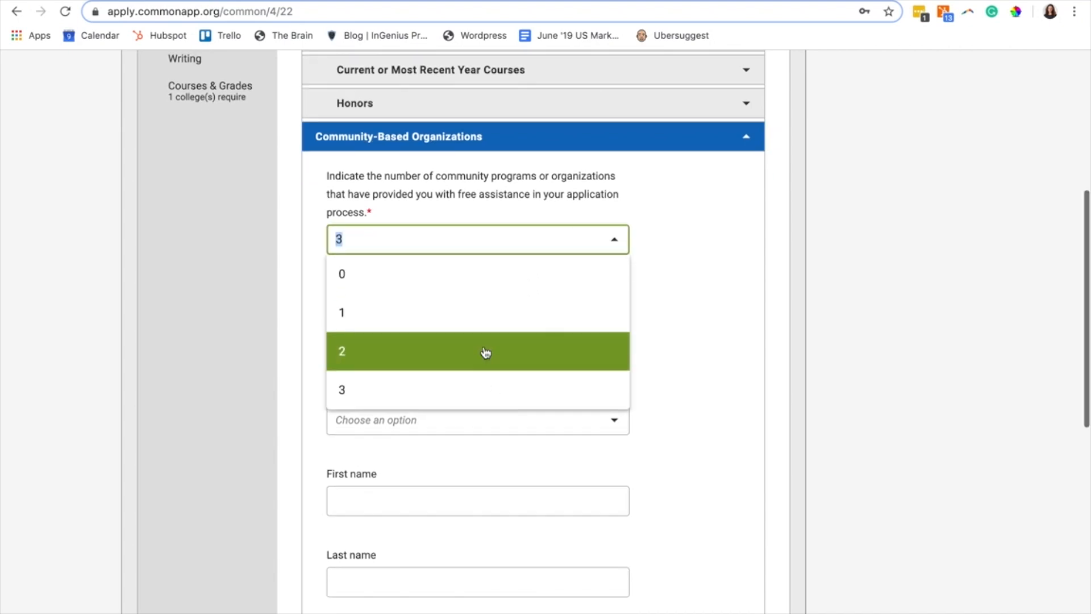
click(487, 368)
scroll(671, 296, down, 1)
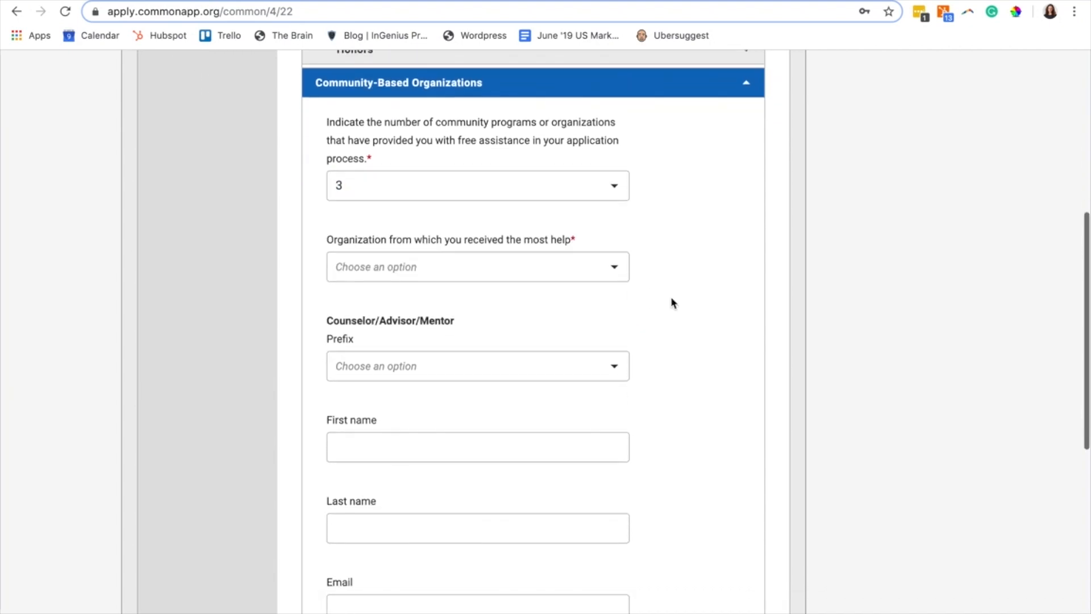
- View the options for the organization that helped most without choosing any, and look over the counselor and additional organization fields
click(561, 264)
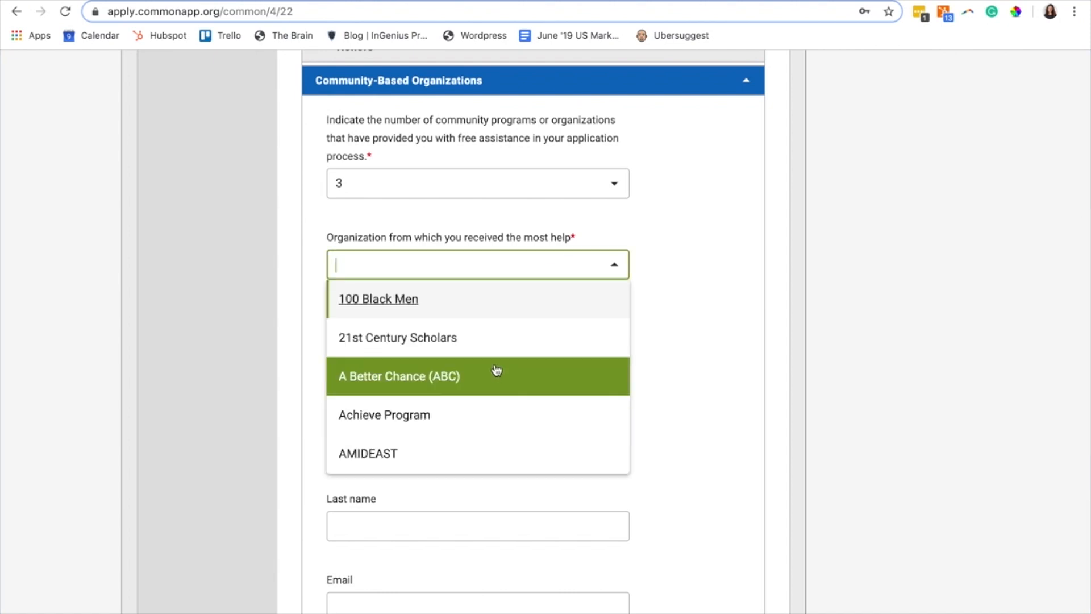
click(581, 237)
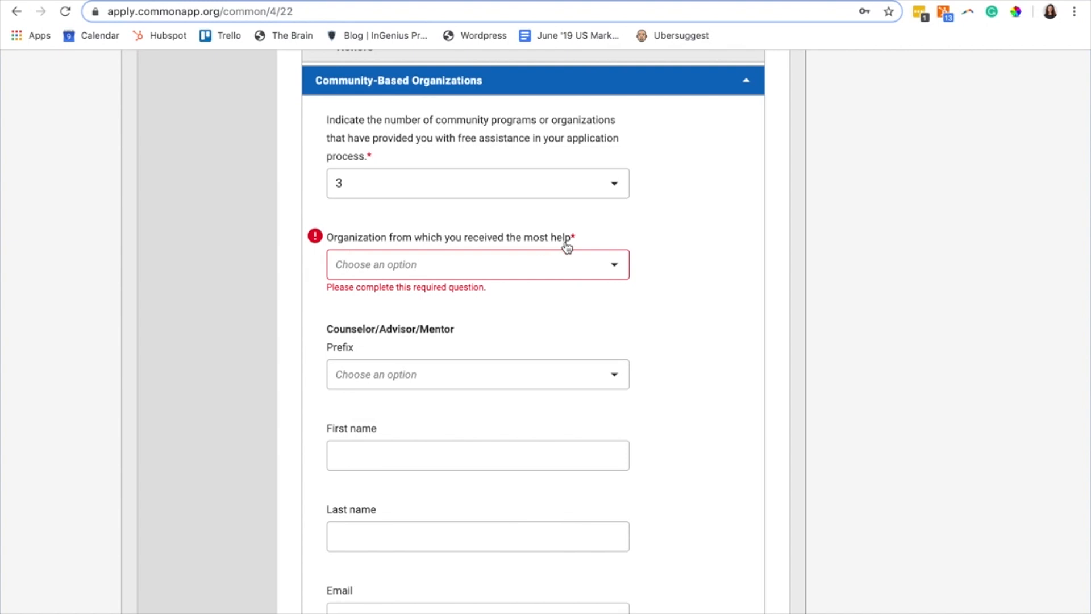
scroll(515, 372, down, 8)
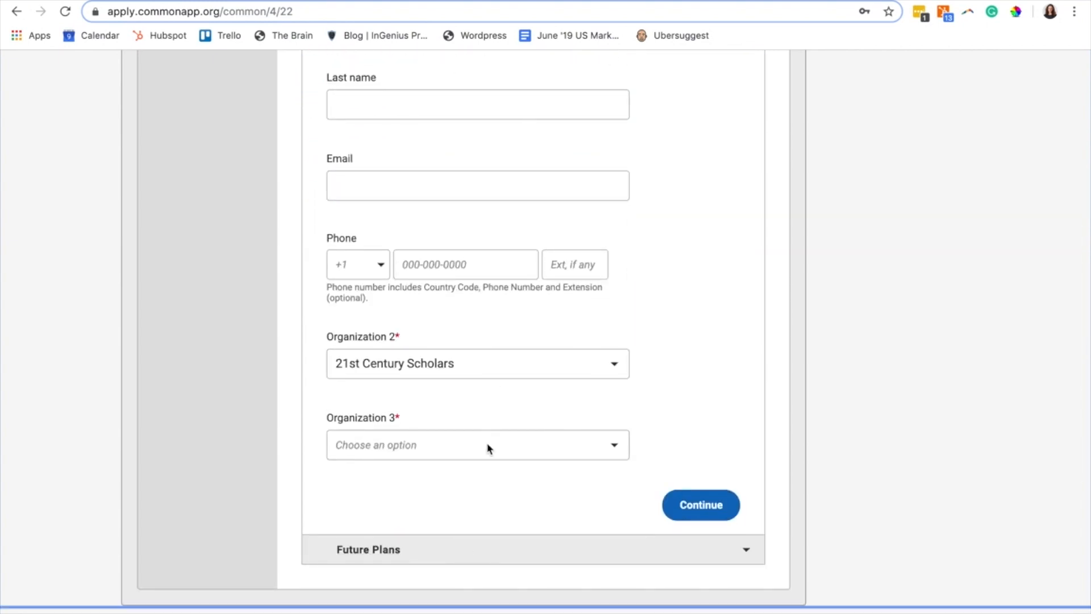
- Open Future Plans and set the career interest to Undecided
click(491, 551)
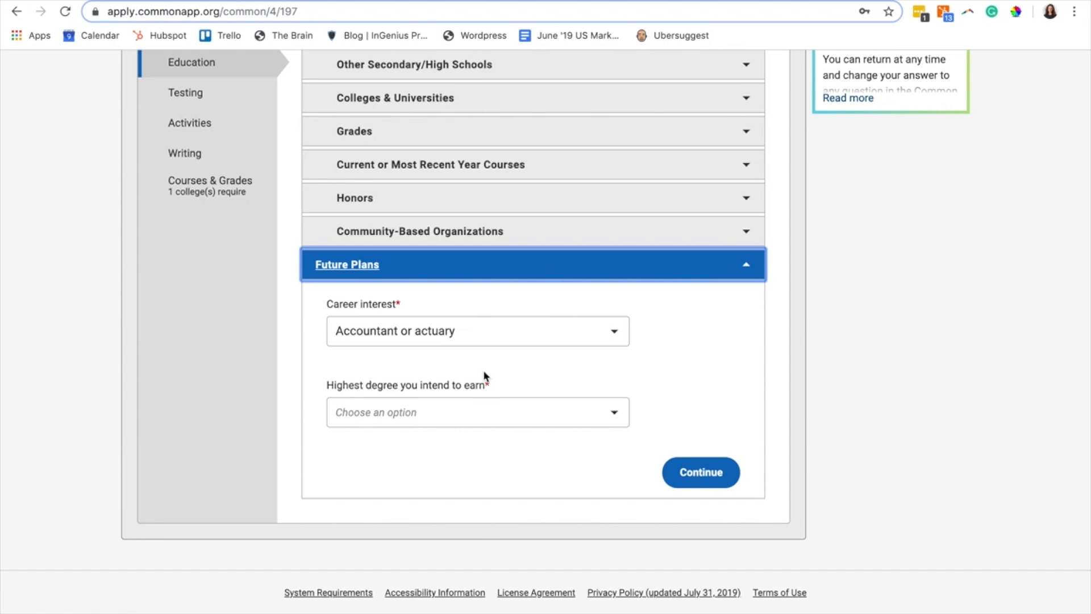
click(489, 339)
scroll(474, 409, down, 5)
scroll(472, 444, down, 20)
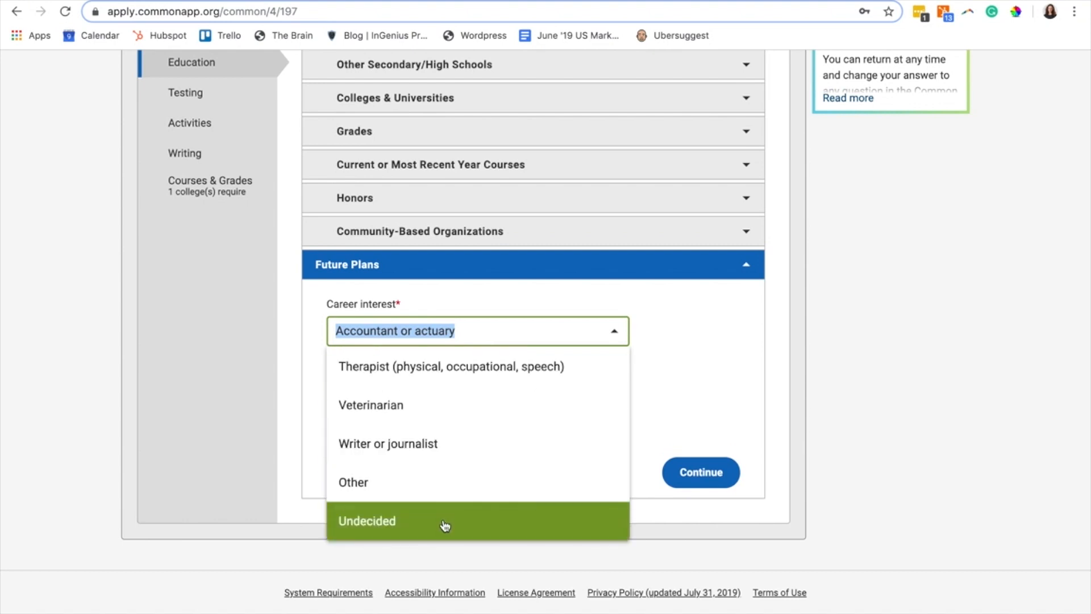
click(445, 525)
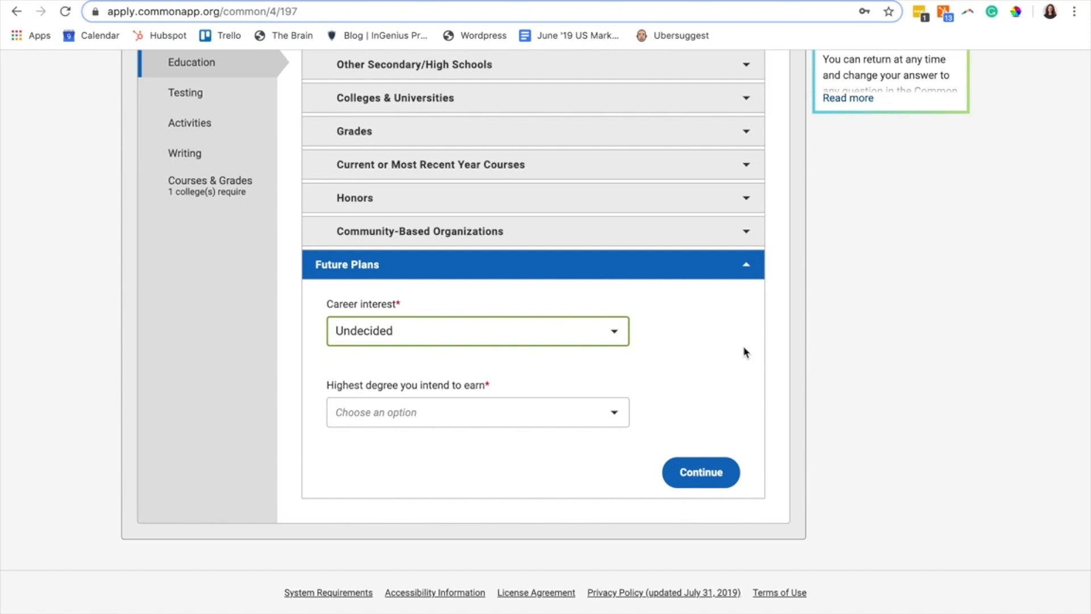
- Browse the career interest options and set the career interest to Accountant or actuary
click(594, 330)
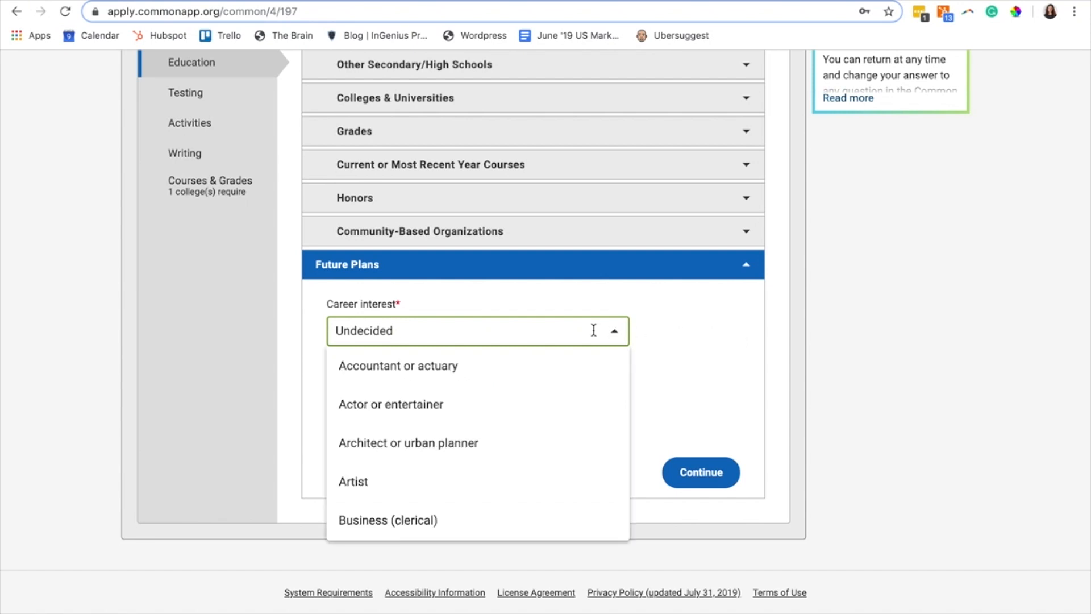
scroll(548, 440, down, 7)
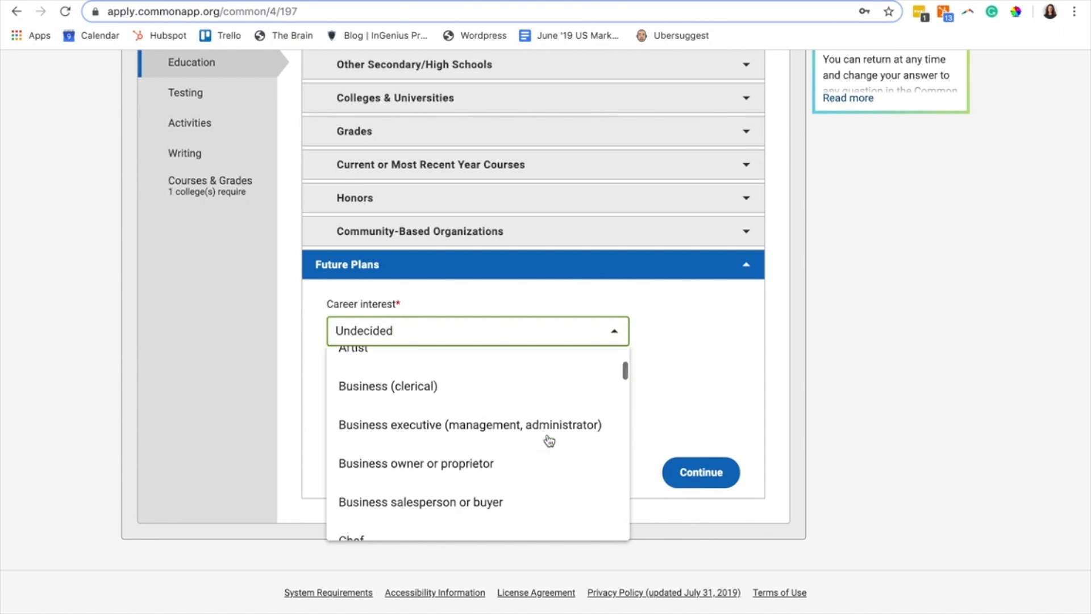
click(692, 392)
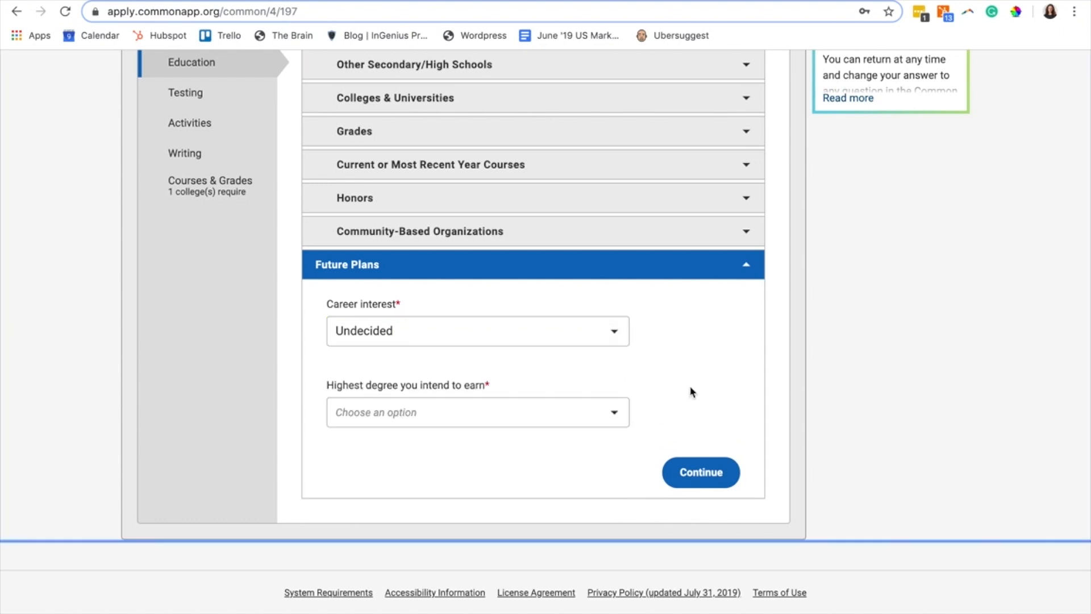
click(543, 337)
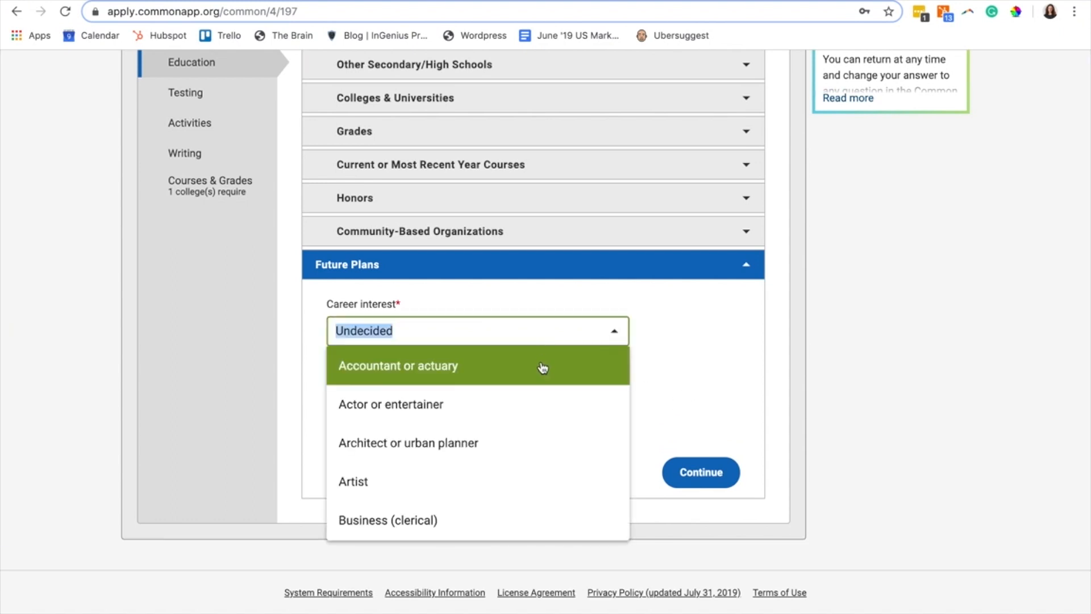
click(543, 367)
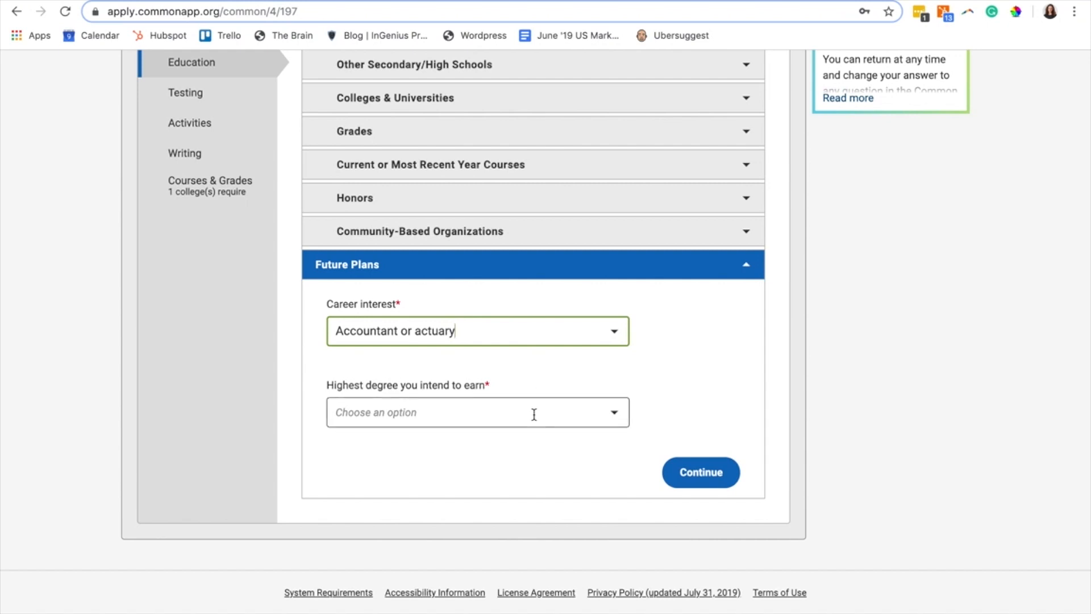
- View the options for the highest intended degree without choosing any, and continue to the Testing section
click(568, 407)
scroll(518, 555, down, 2)
scroll(518, 556, up, 2)
click(690, 384)
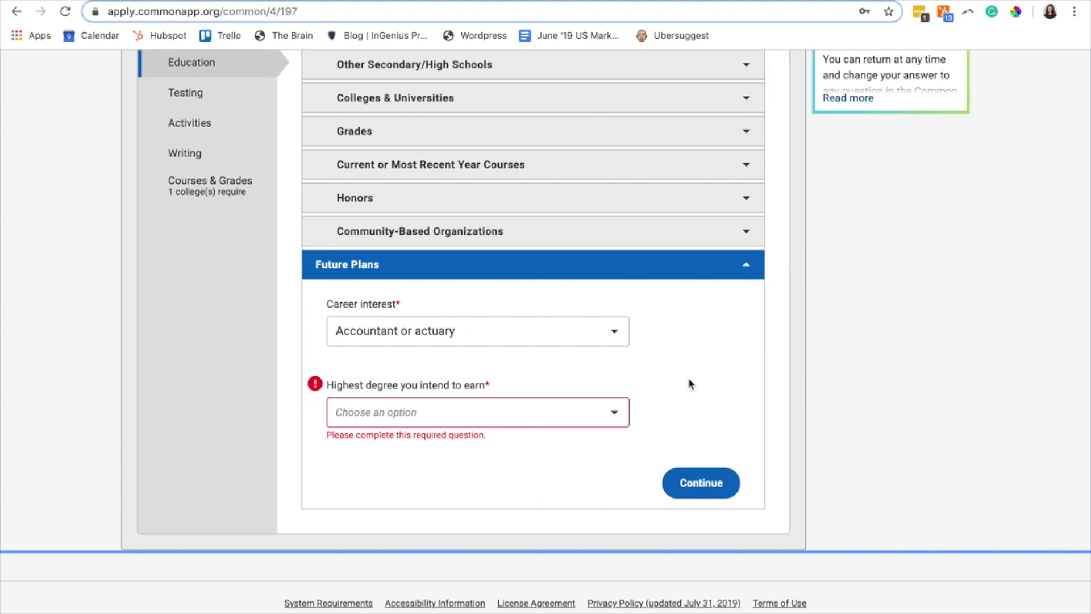
click(711, 481)
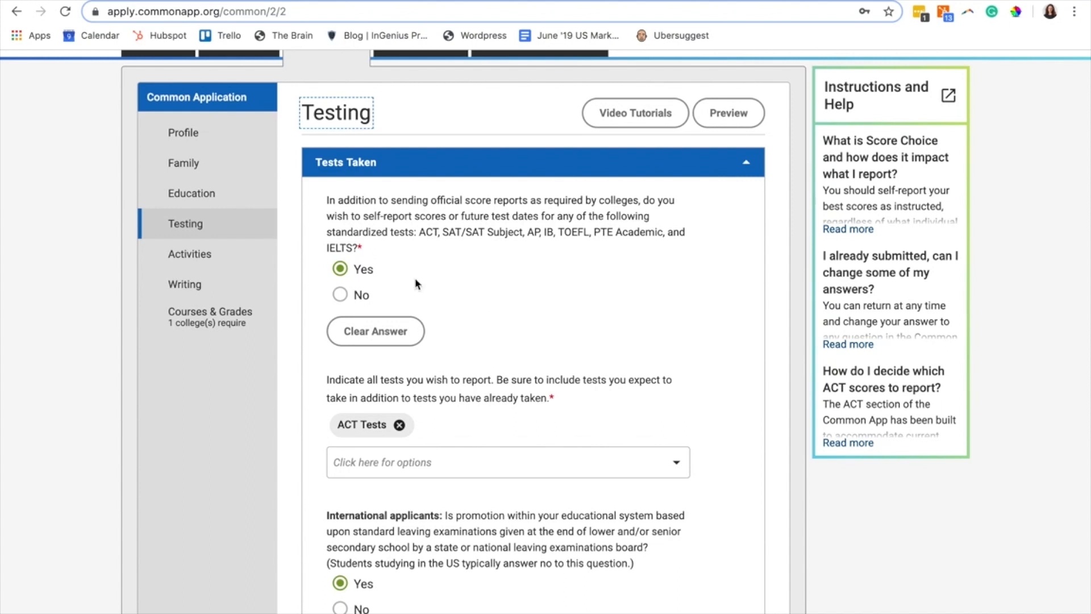
- Remove ACT Tests from the tests to report, view the available tests, and select ACT Tests again
scroll(479, 273, down, 1)
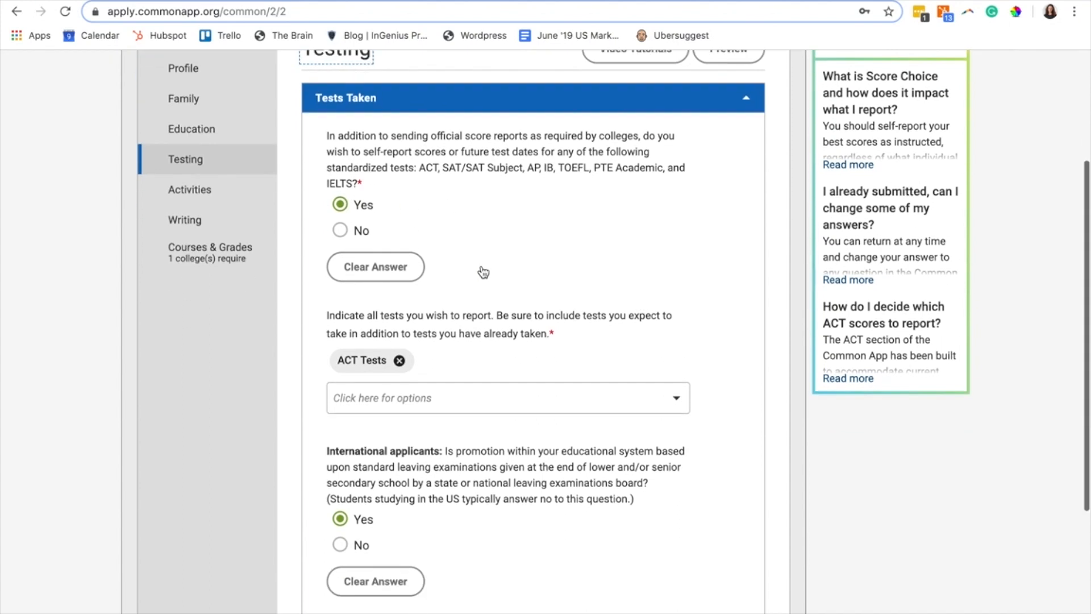
click(399, 360)
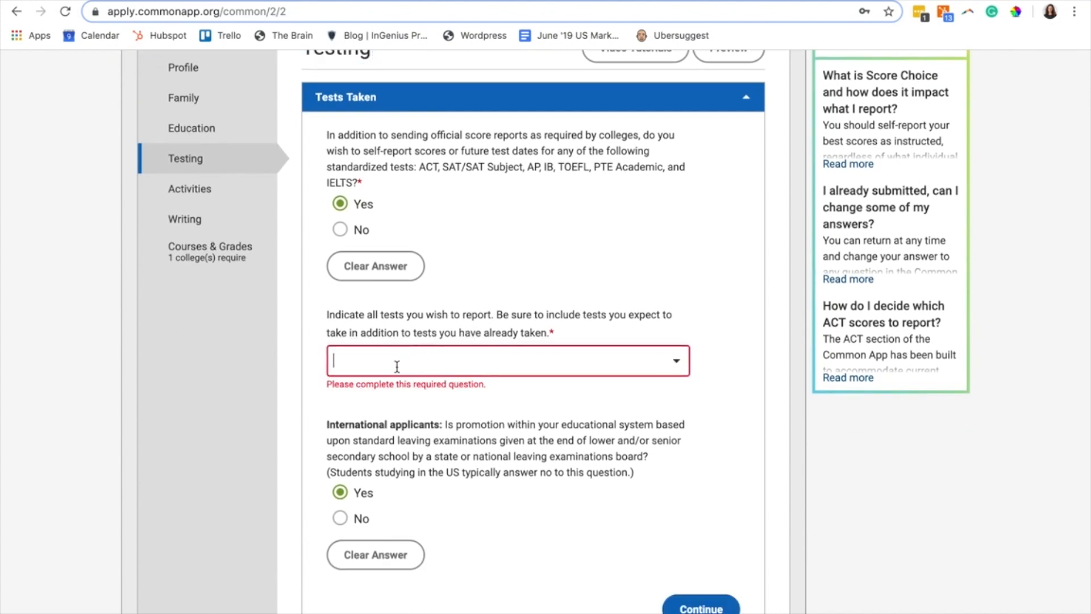
click(686, 361)
scroll(589, 466, down, 3)
scroll(589, 466, up, 3)
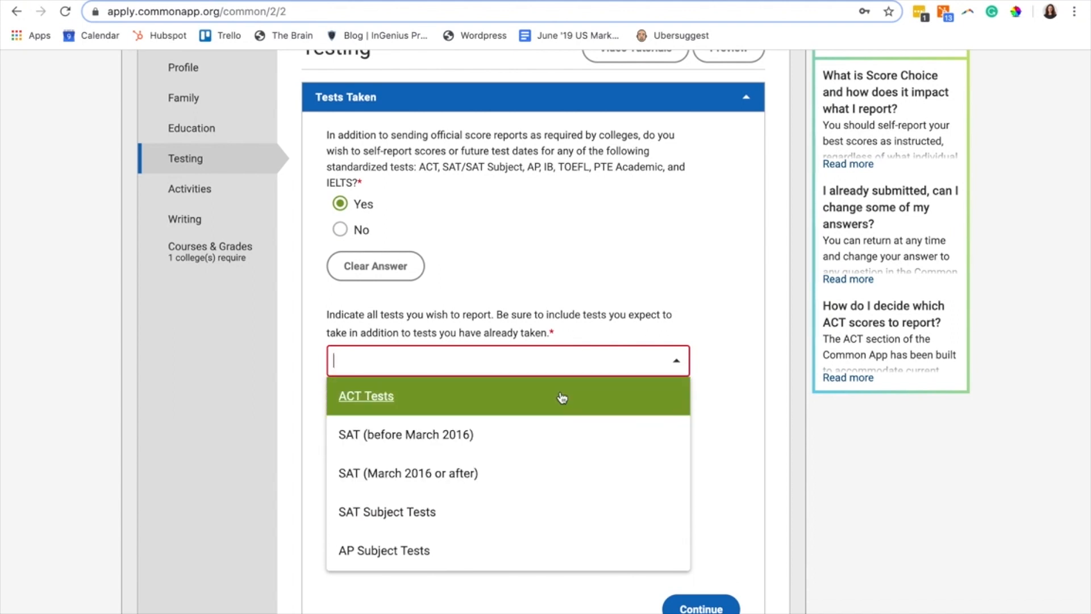
click(519, 402)
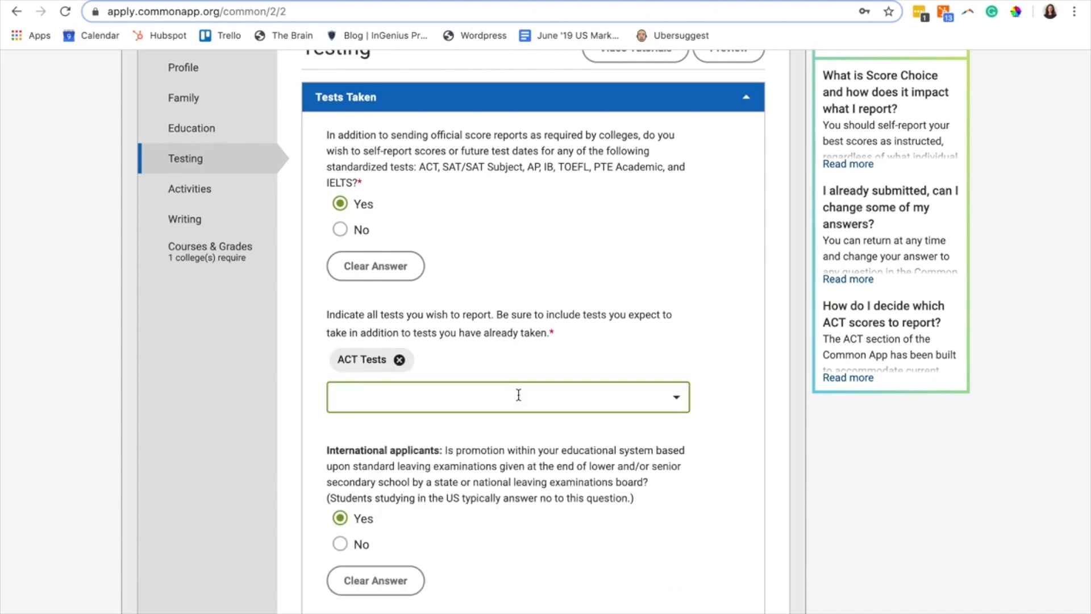
- Open the ACT Tests section and examine its questions on past scores, future sittings, and subject scores and dates
scroll(518, 395, down, 4)
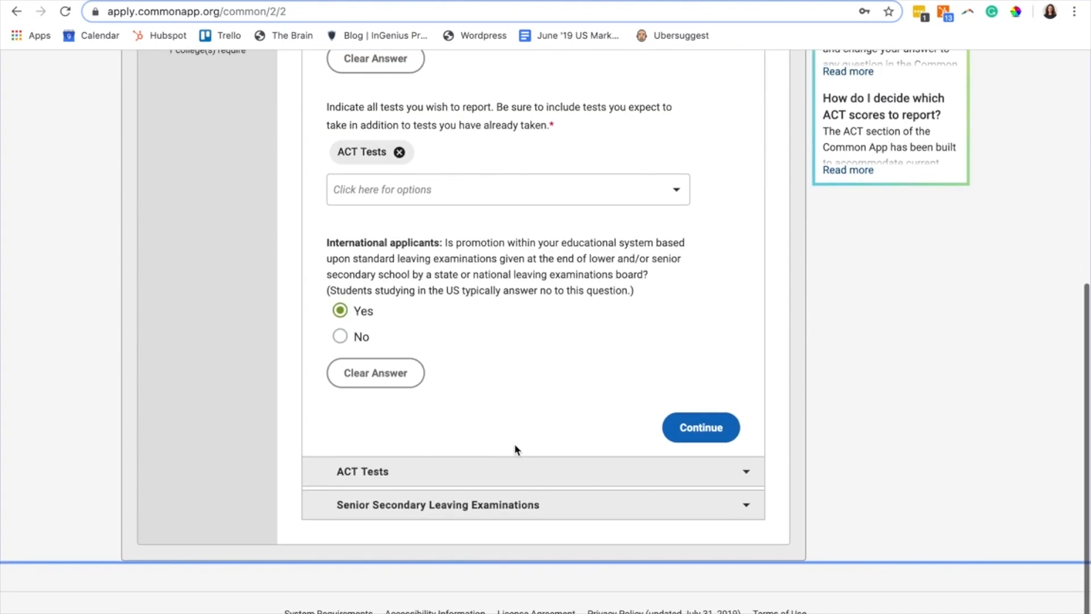
click(426, 476)
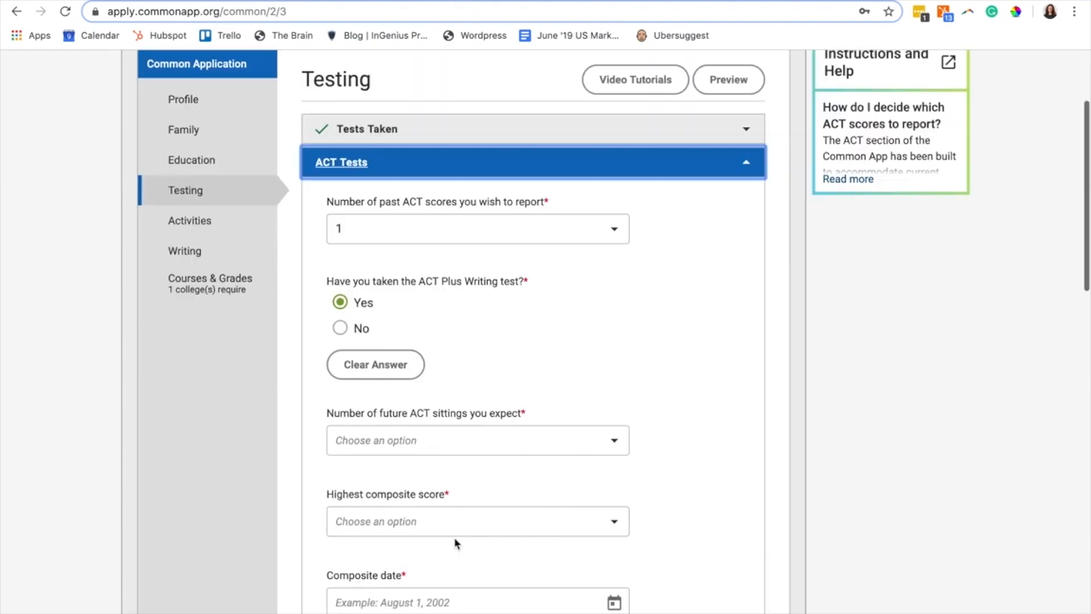
click(532, 237)
click(661, 244)
scroll(660, 315, down, 1)
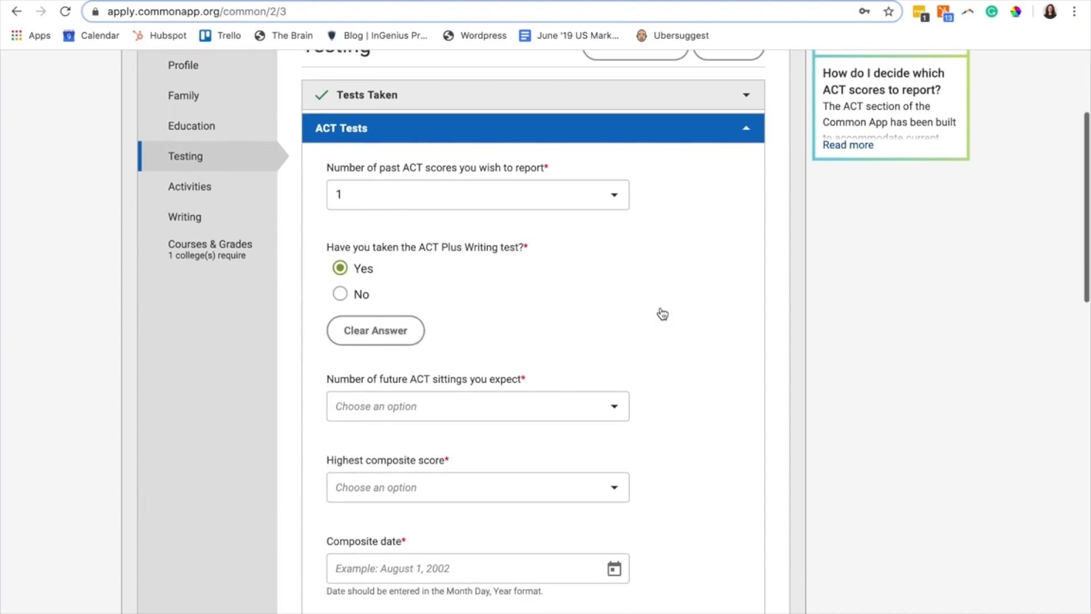
scroll(604, 276, down, 2)
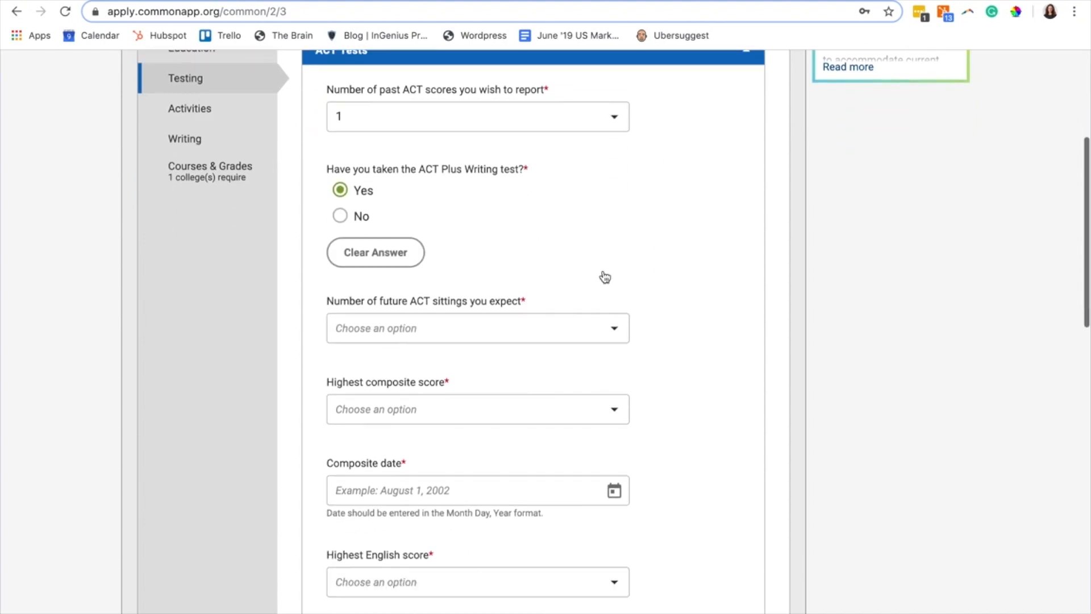
scroll(665, 332, down, 4)
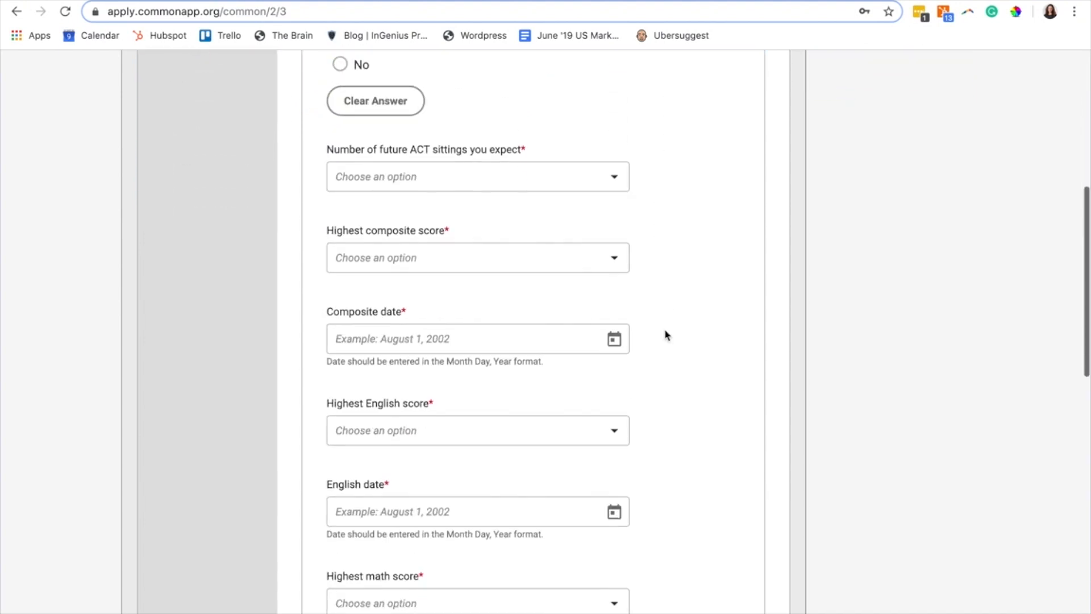
scroll(616, 341, down, 5)
scroll(616, 520, down, 15)
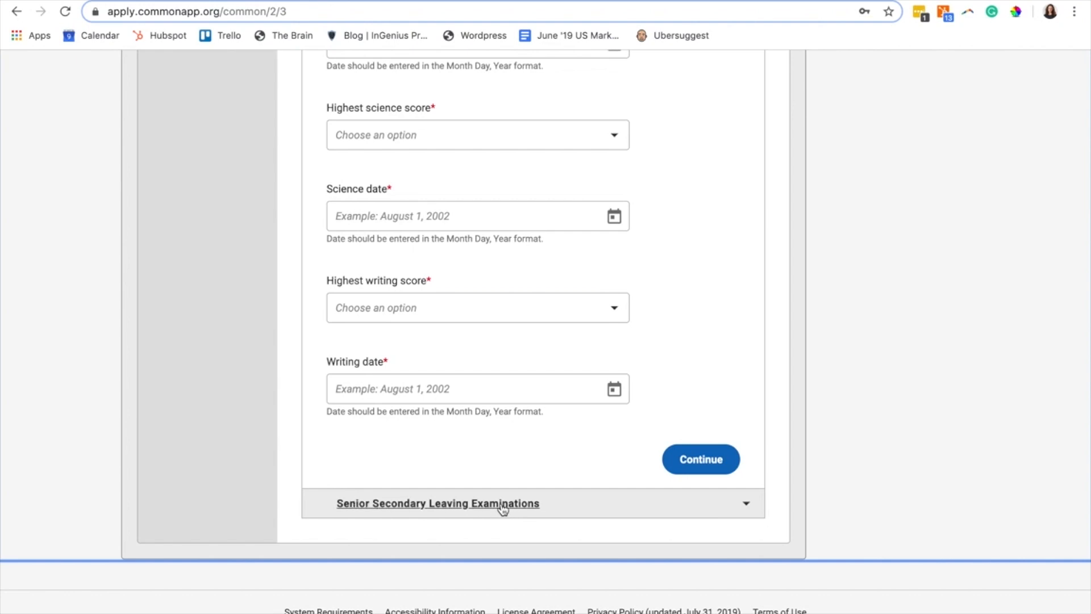
scroll(636, 380, up, 11)
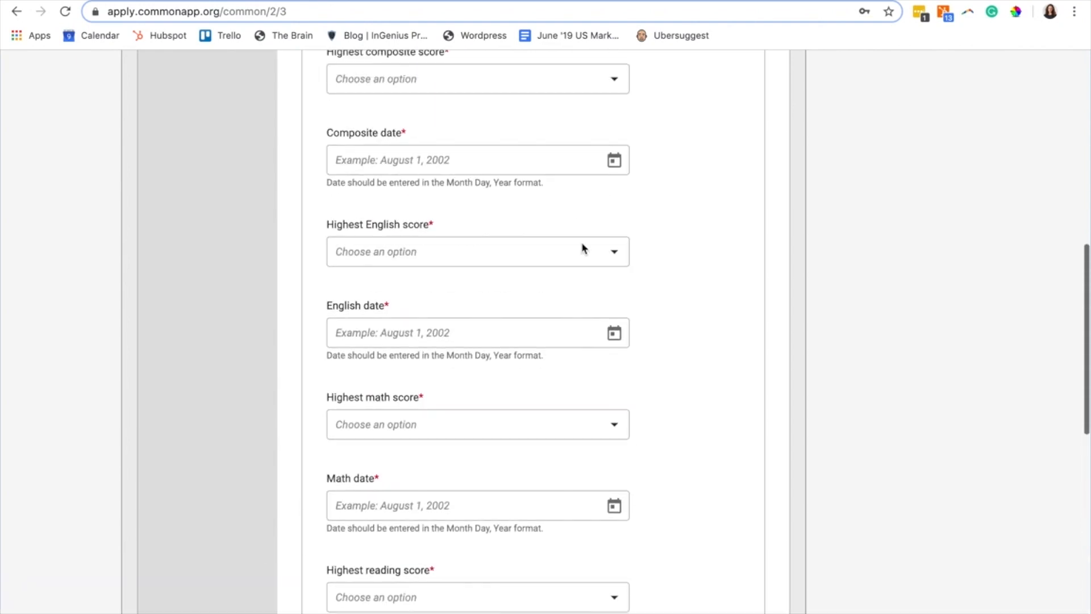
scroll(582, 248, up, 10)
- Return to Tests Taken and review the self-reporting, tests to report, and international applicant questions
click(470, 284)
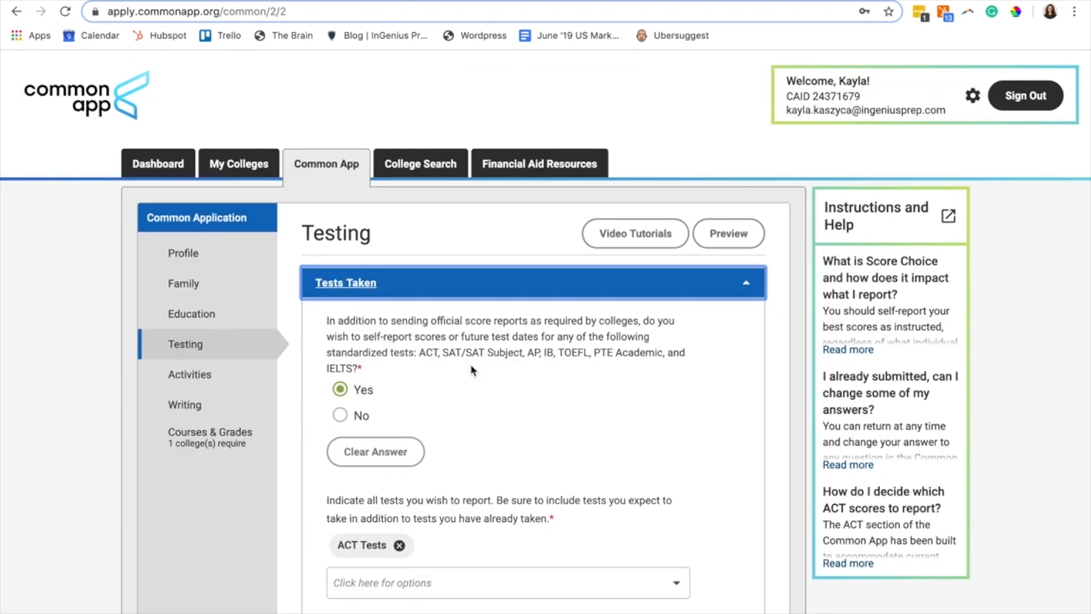
scroll(471, 370, down, 3)
click(459, 431)
scroll(451, 522, down, 3)
click(721, 509)
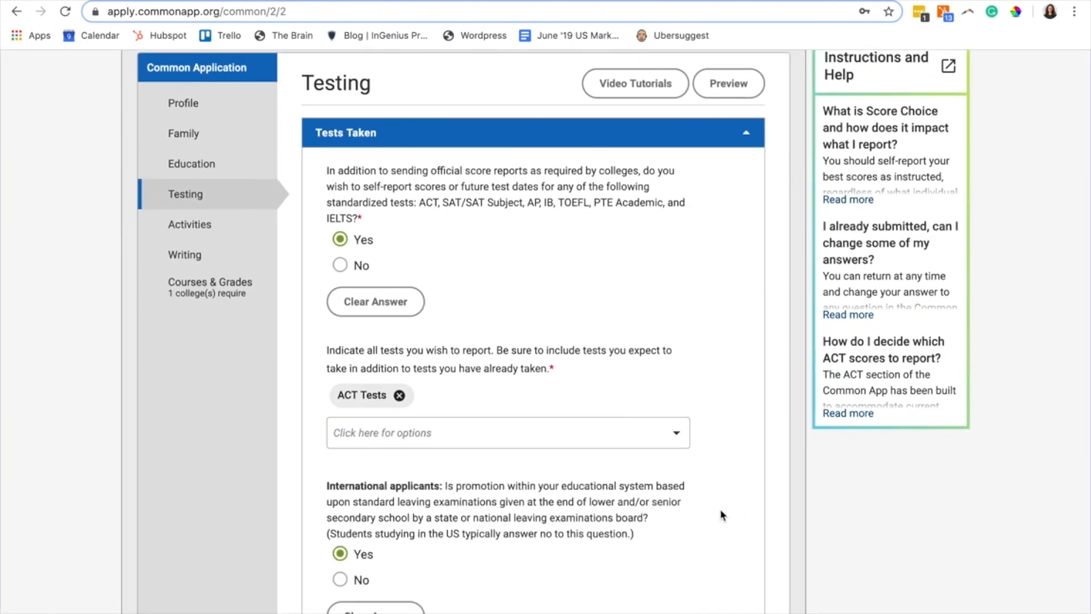
scroll(720, 509, down, 5)
scroll(625, 375, up, 2)
scroll(547, 335, up, 2)
- Open the Activities section and review the reporting question and instructions down to the Activity 1 entry
click(224, 174)
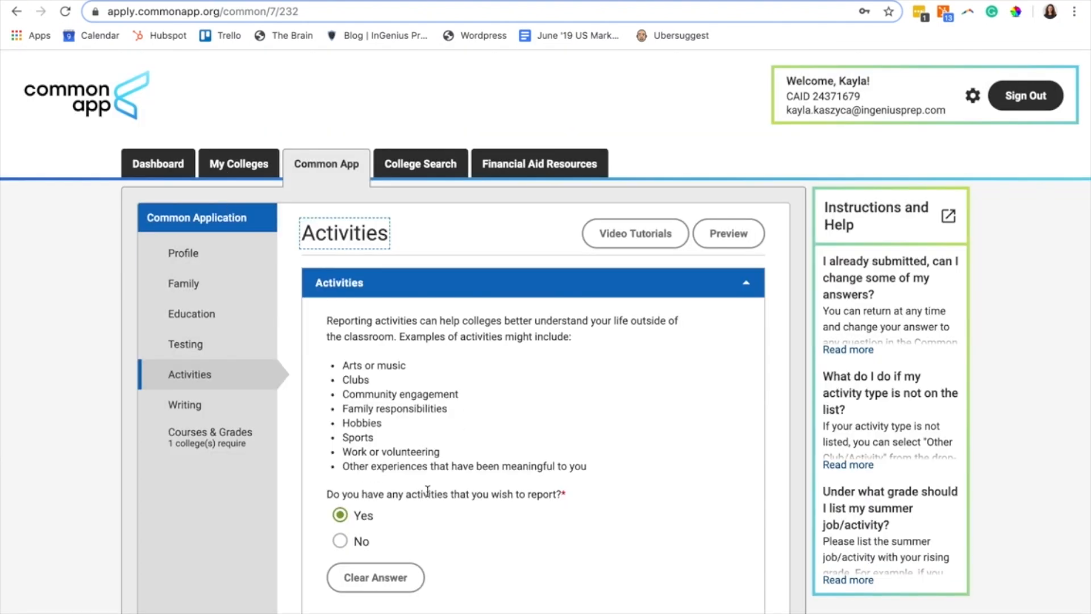
scroll(547, 495, down, 2)
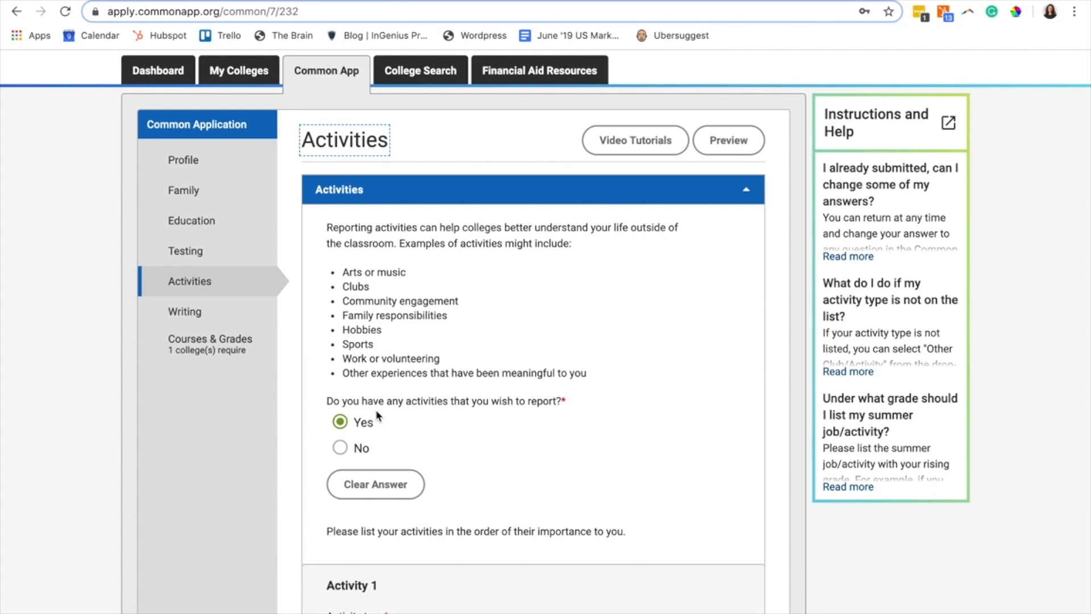
scroll(376, 415, down, 1)
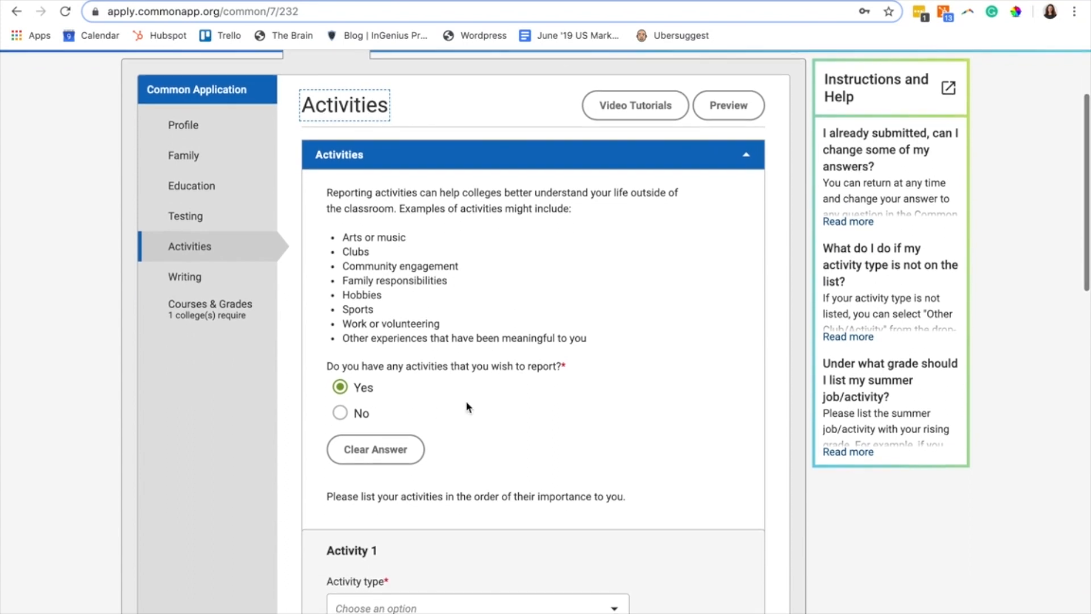
scroll(467, 407, down, 3)
scroll(465, 402, down, 1)
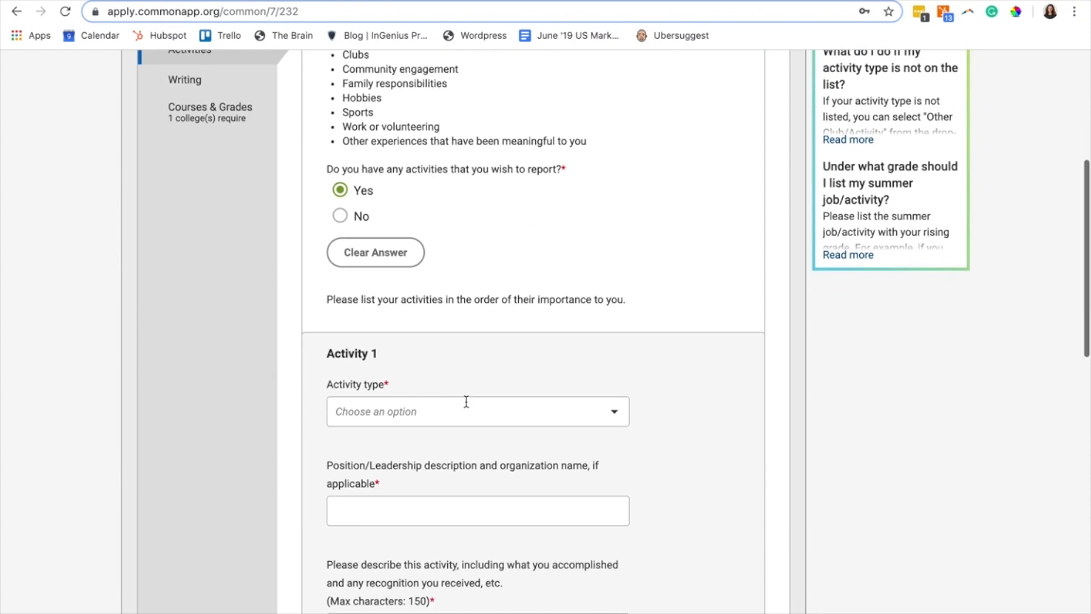
scroll(455, 403, down, 2)
scroll(455, 402, down, 1)
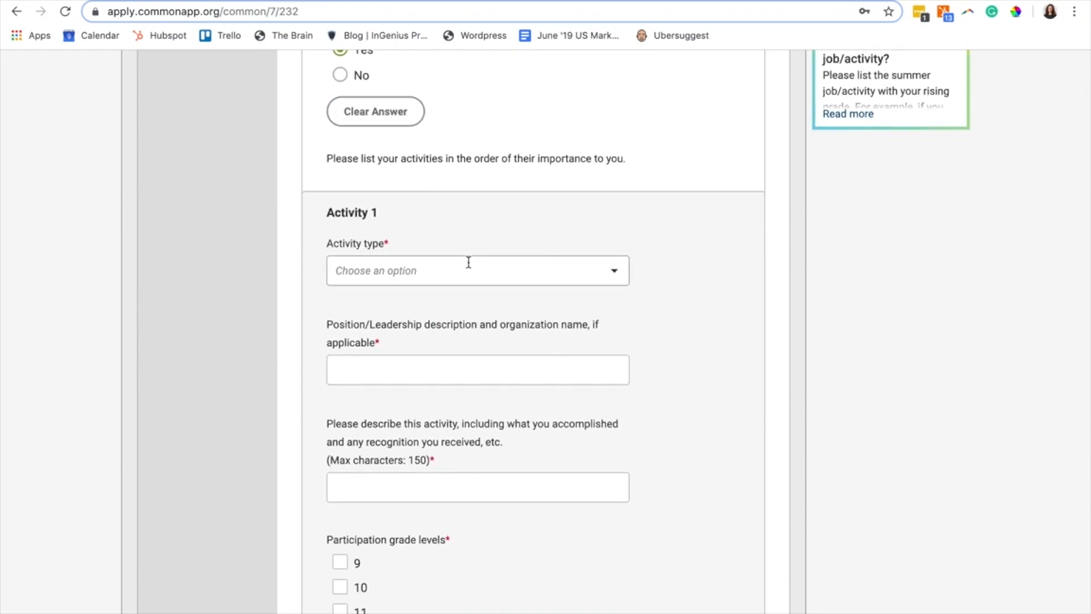
- Browse the activity type options for Activity 1 without choosing one
click(468, 261)
scroll(444, 364, down, 2)
scroll(445, 364, down, 8)
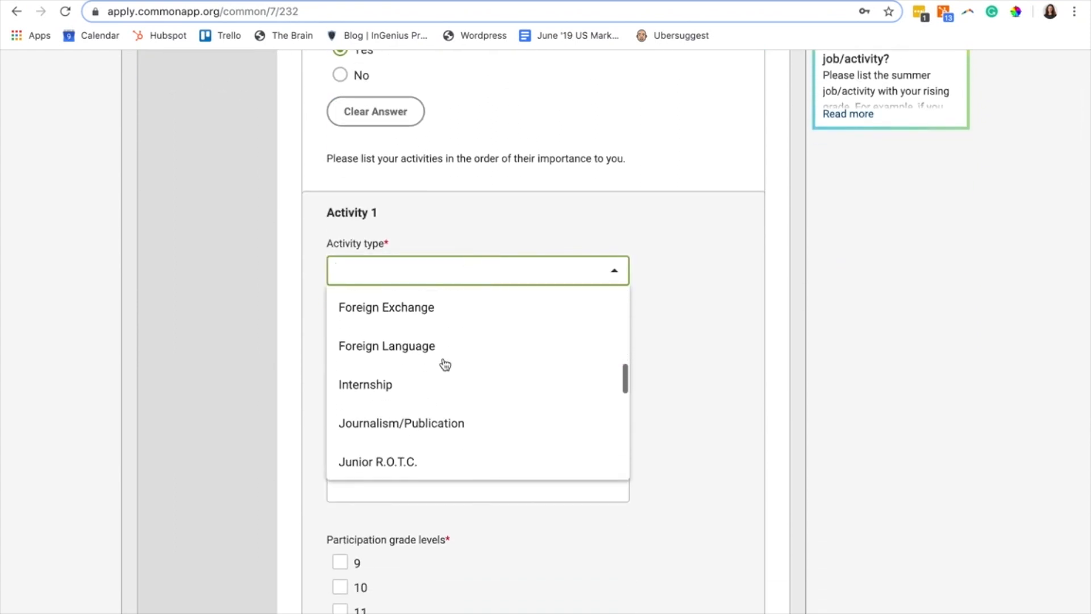
scroll(445, 364, up, 8)
scroll(445, 363, up, 4)
click(691, 351)
scroll(692, 352, down, 3)
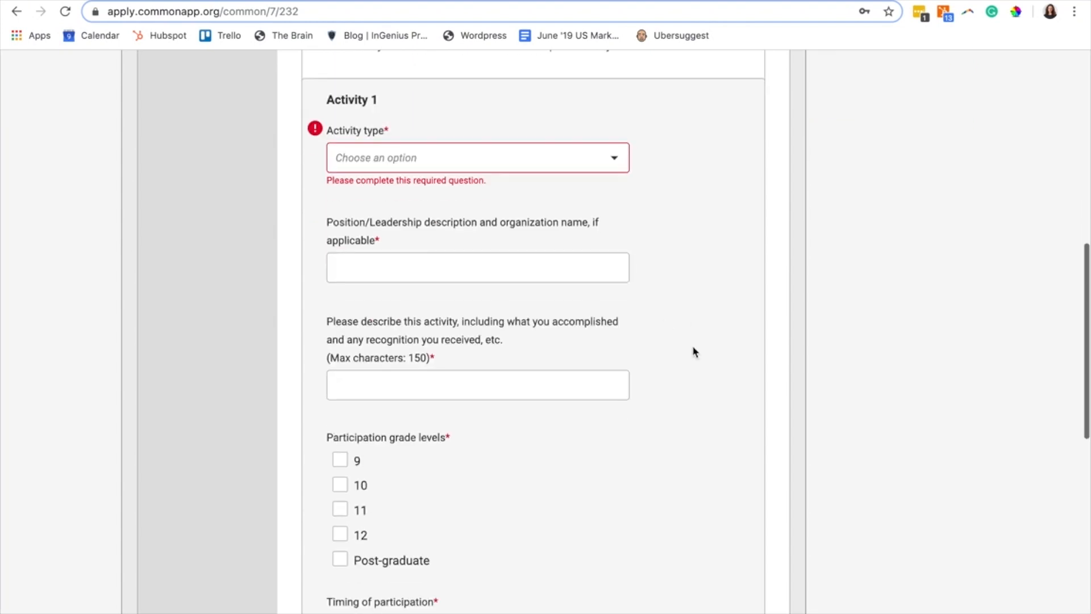
- Examine Activity 1's position, description, grade level, timing, hours, weeks and college participation fields without filling them in
click(446, 263)
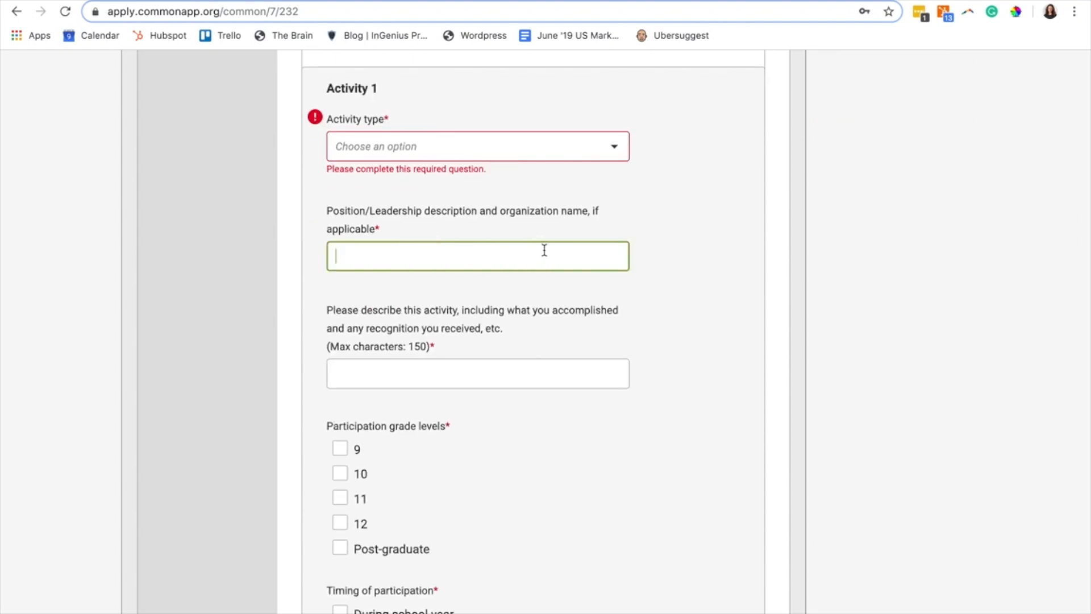
scroll(511, 339, down, 1)
click(504, 346)
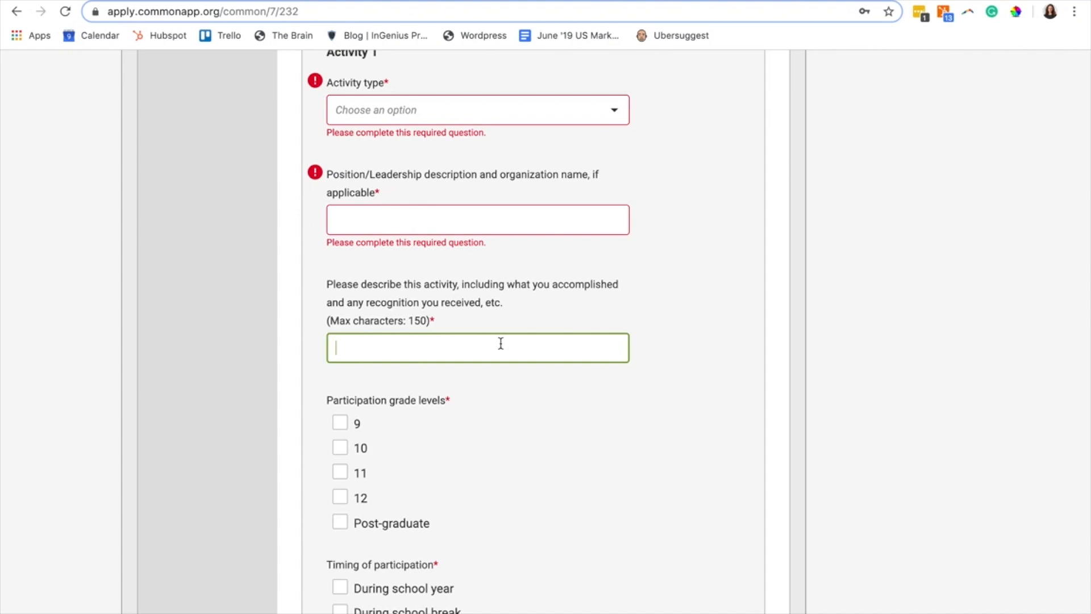
scroll(501, 344, down, 1)
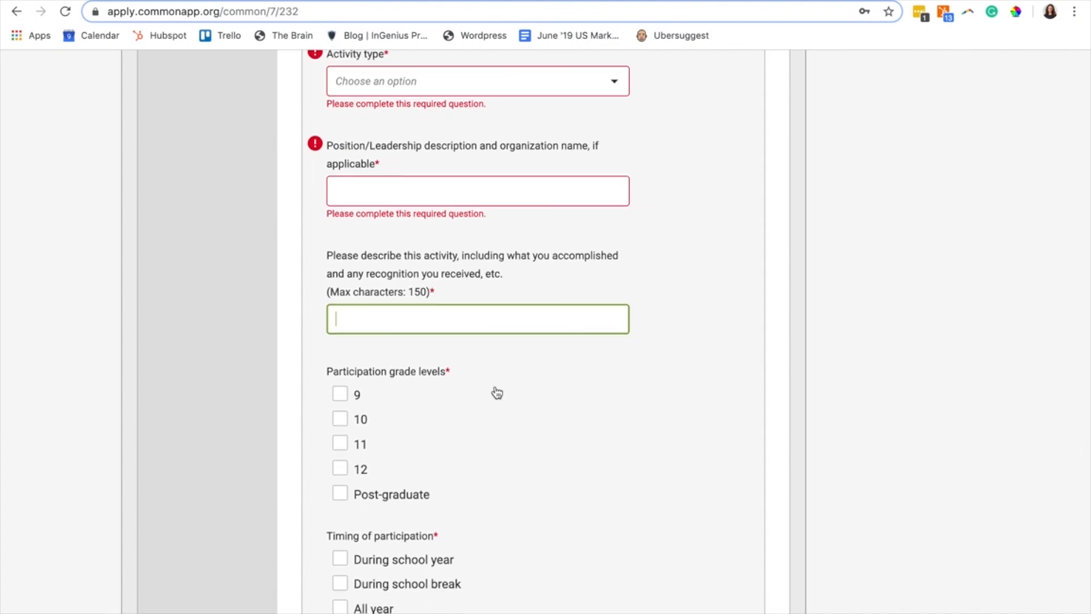
scroll(497, 393, down, 2)
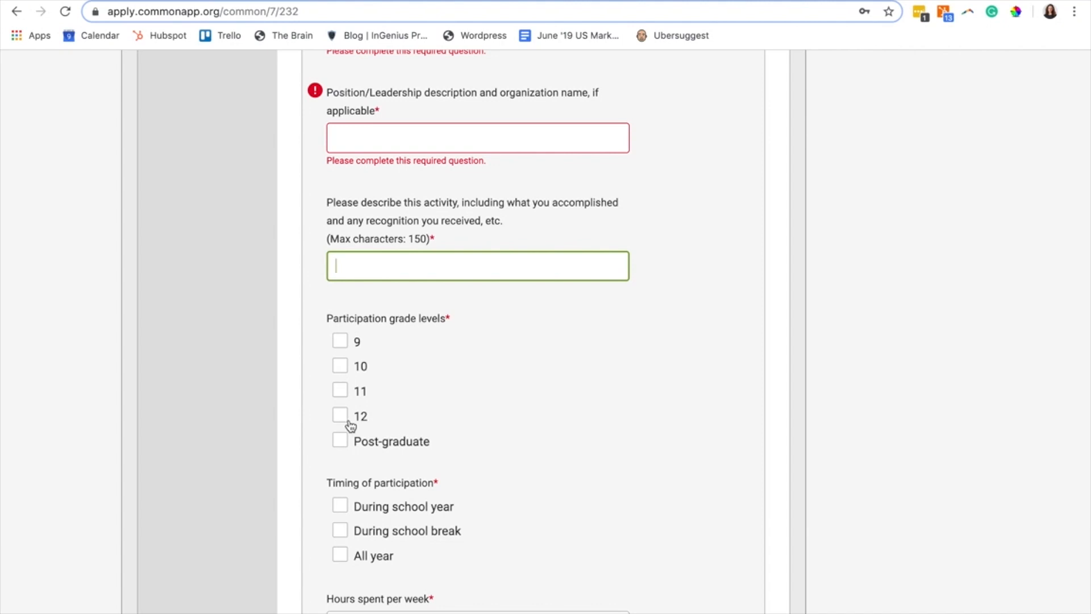
scroll(349, 427, down, 3)
scroll(348, 476, down, 3)
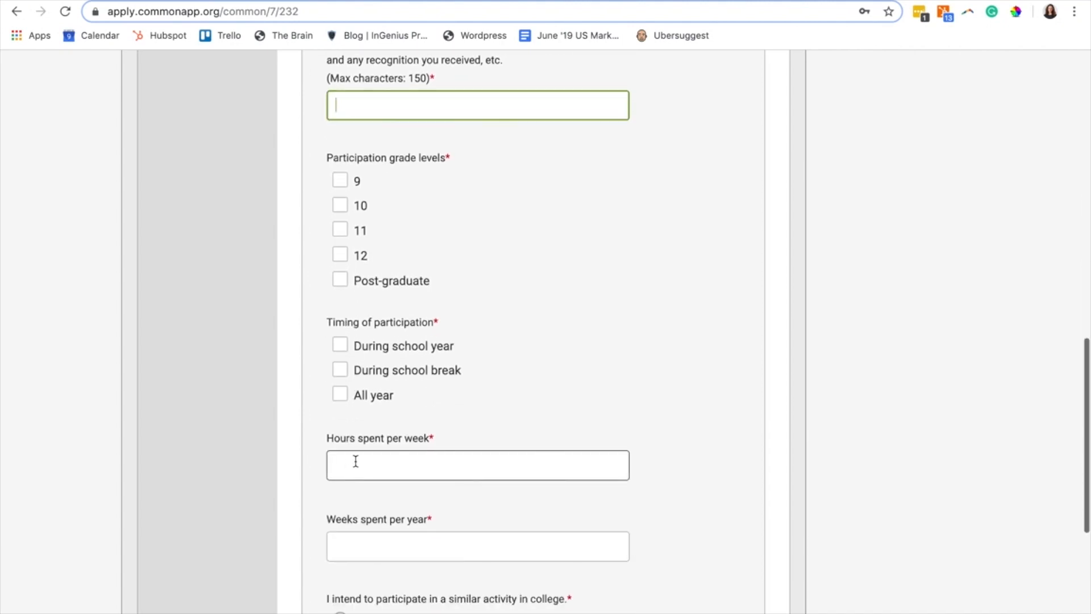
scroll(356, 460, down, 5)
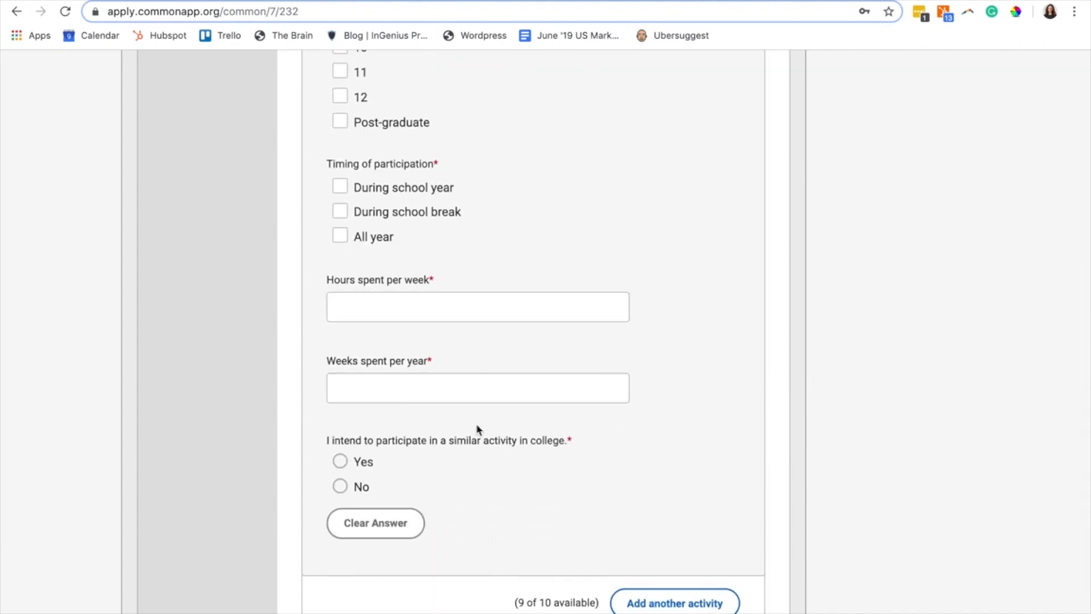
scroll(466, 493, down, 3)
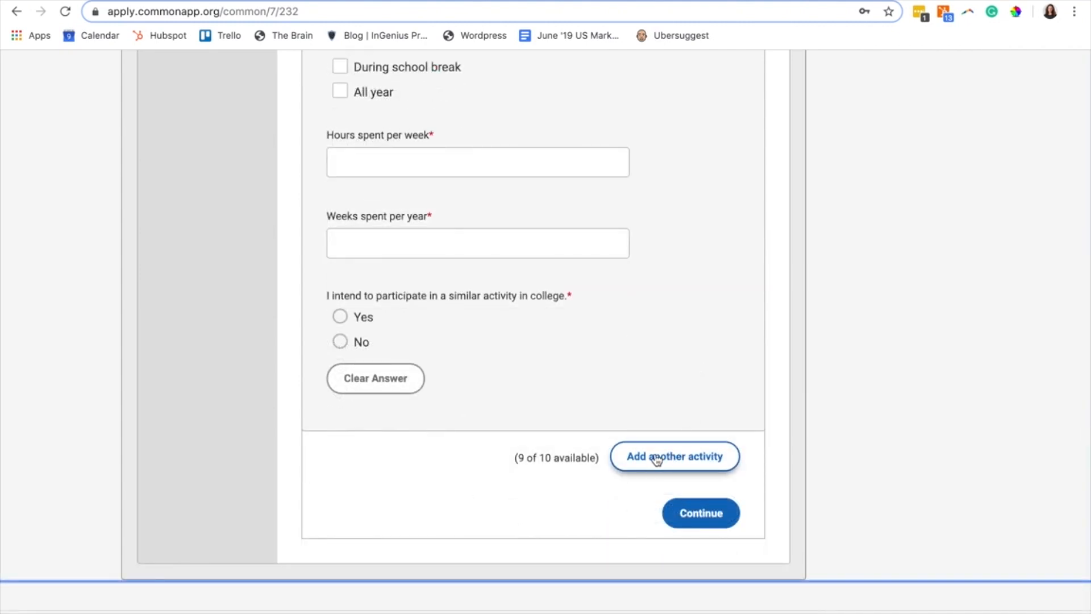
- Add a second activity to the Activities list and look through its blank fields
click(657, 458)
scroll(655, 452, down, 5)
scroll(657, 459, down, 3)
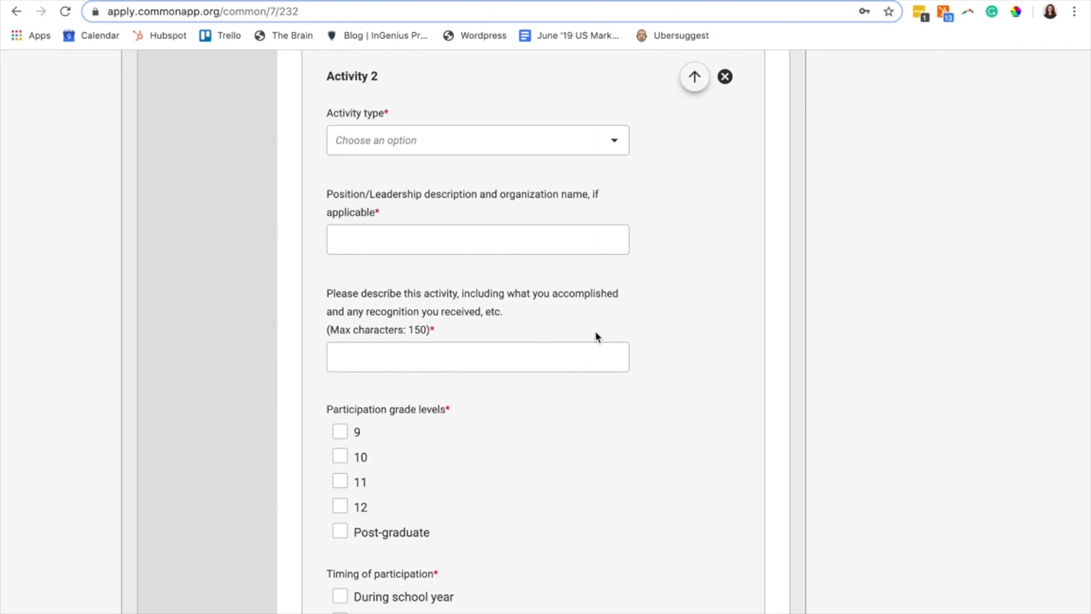
scroll(596, 336, down, 10)
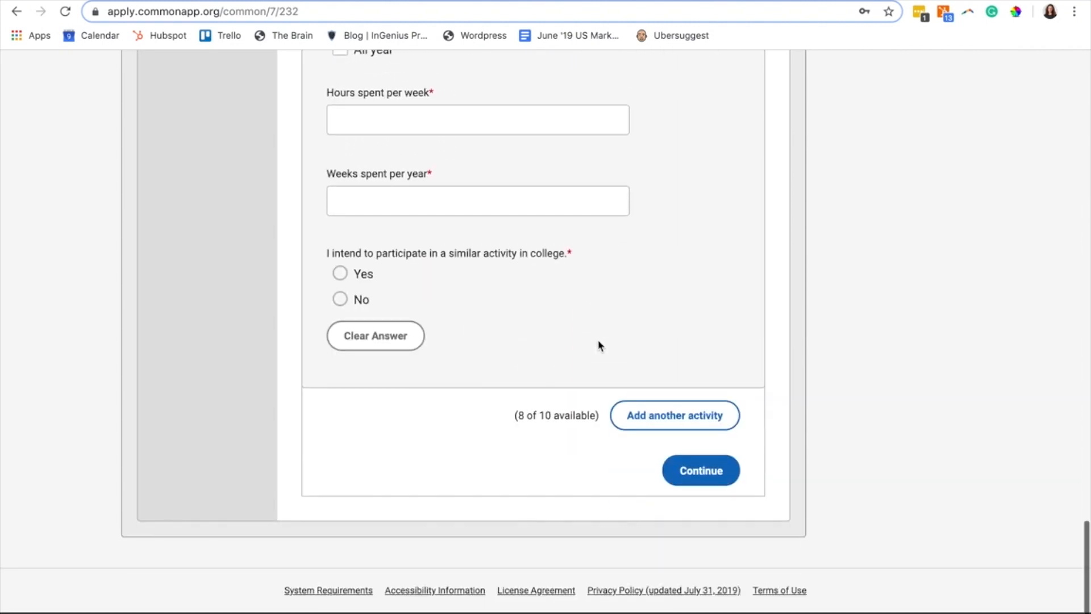
- Continue to the Writing section and review the personal essay requirements by college and the essay prompts
click(724, 484)
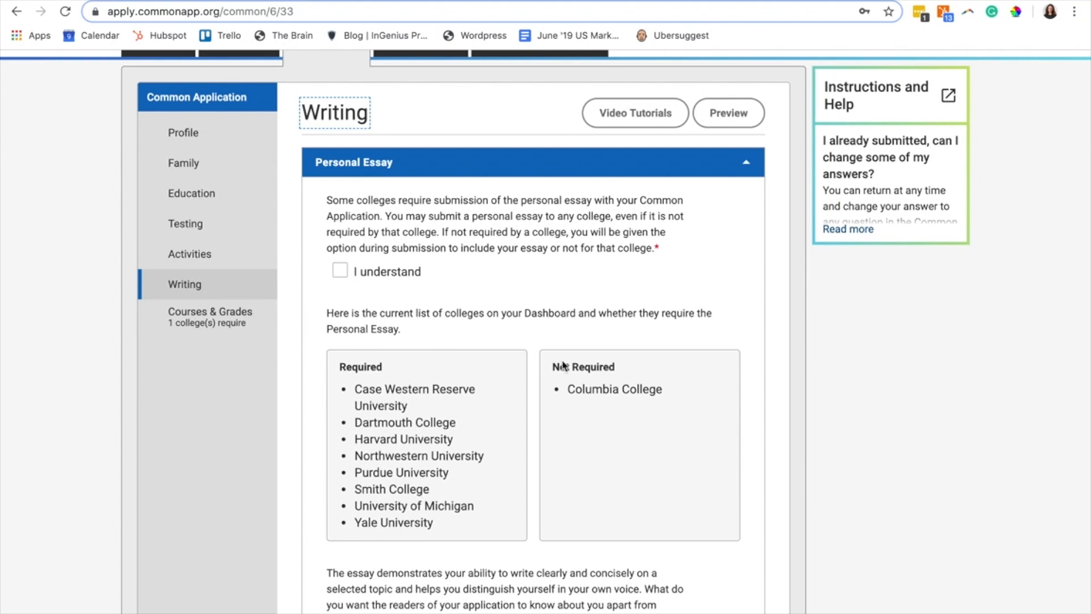
scroll(410, 419, down, 1)
scroll(435, 341, down, 8)
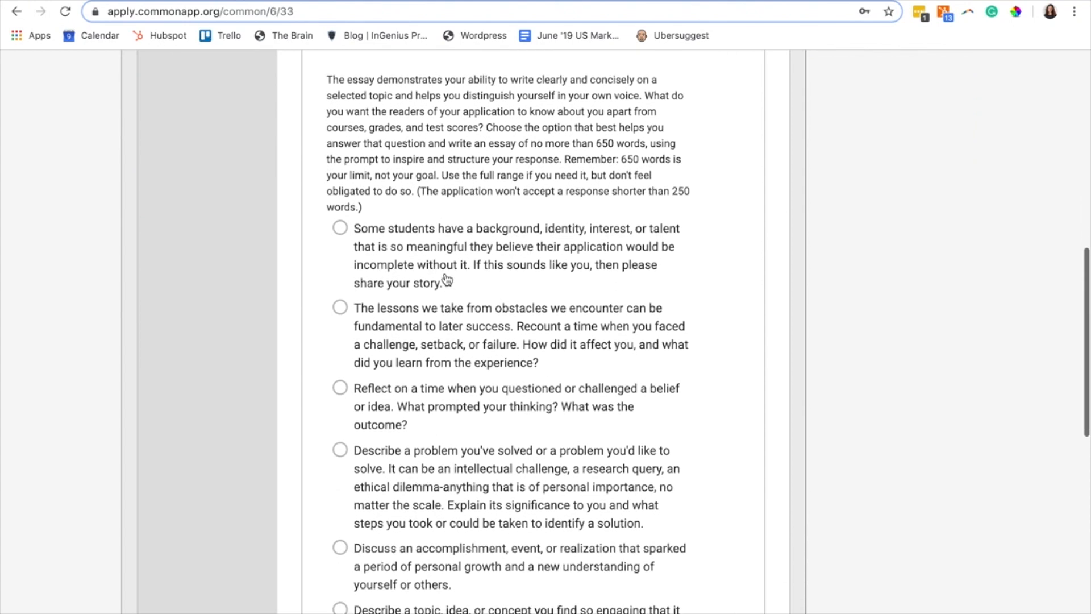
scroll(443, 474, down, 7)
- Examine the personal essay text box and its word limits, and reread the essay prompts without selecting one
click(439, 470)
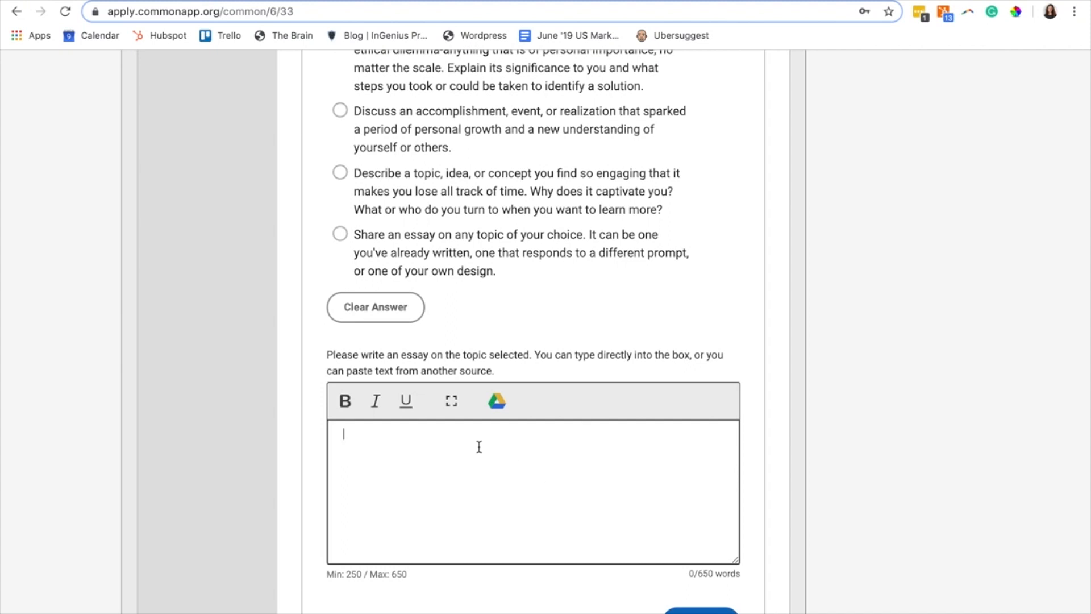
drag(334, 575, 425, 575)
scroll(484, 476, up, 5)
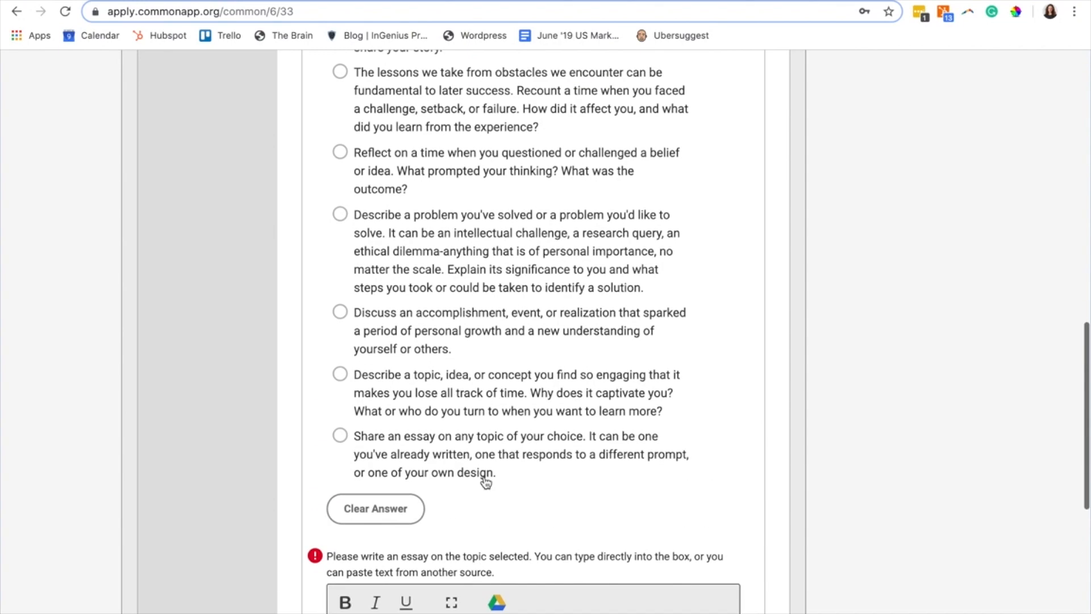
scroll(781, 257, up, 1)
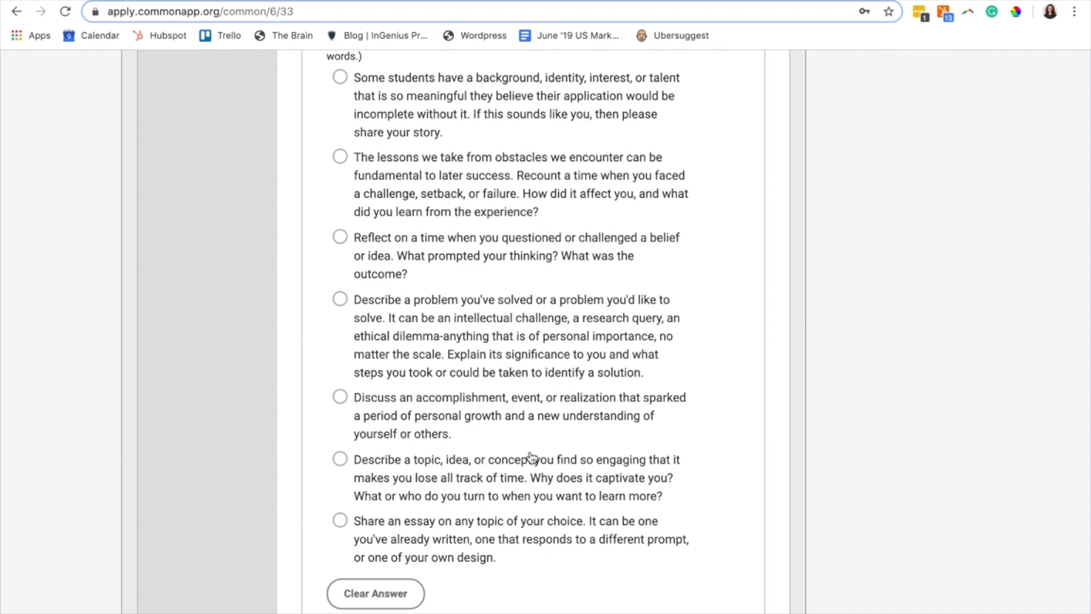
scroll(530, 457, down, 9)
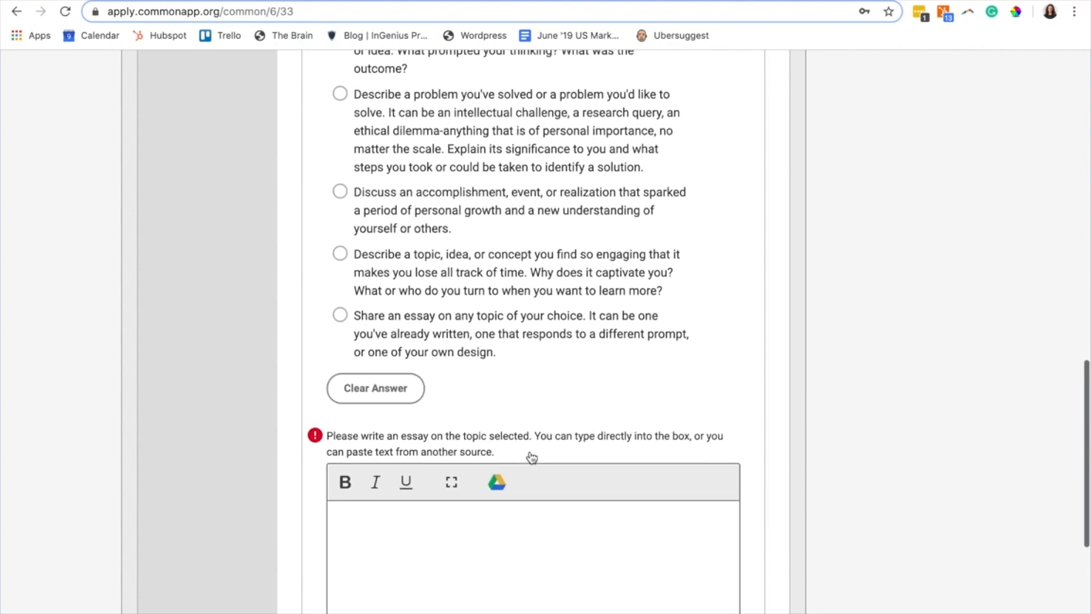
scroll(558, 373, up, 3)
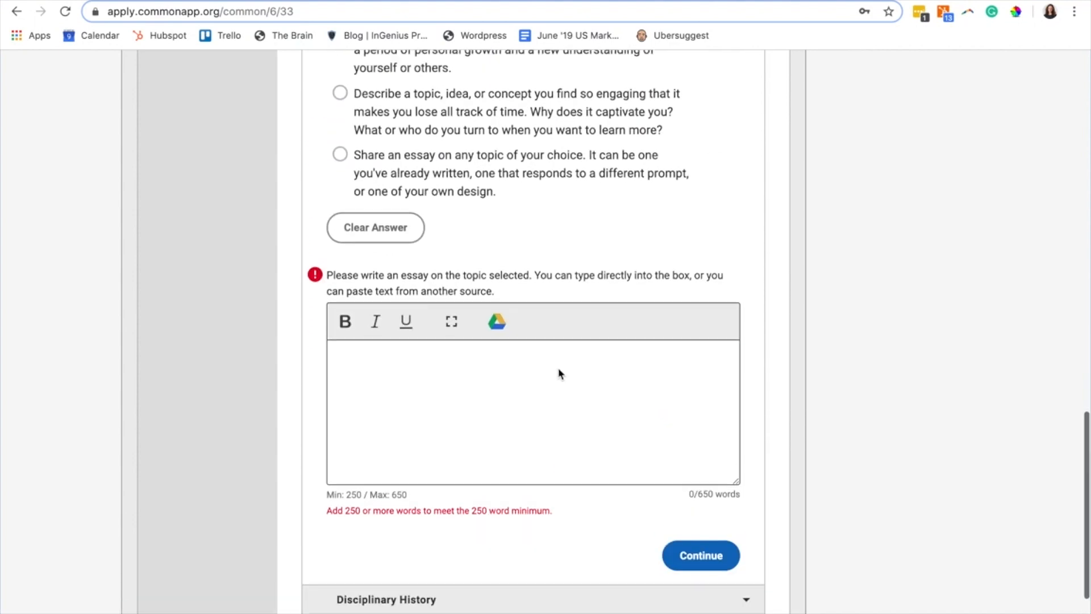
scroll(555, 431, down, 3)
- Open Disciplinary History and review the violation question and its explanation text box
click(534, 450)
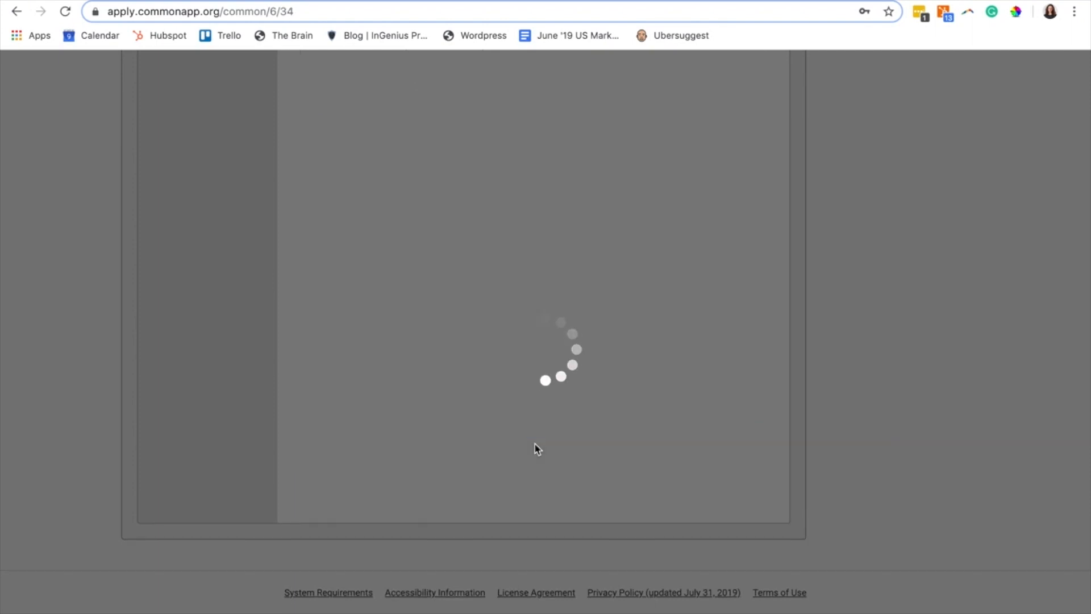
scroll(536, 446, down, 1)
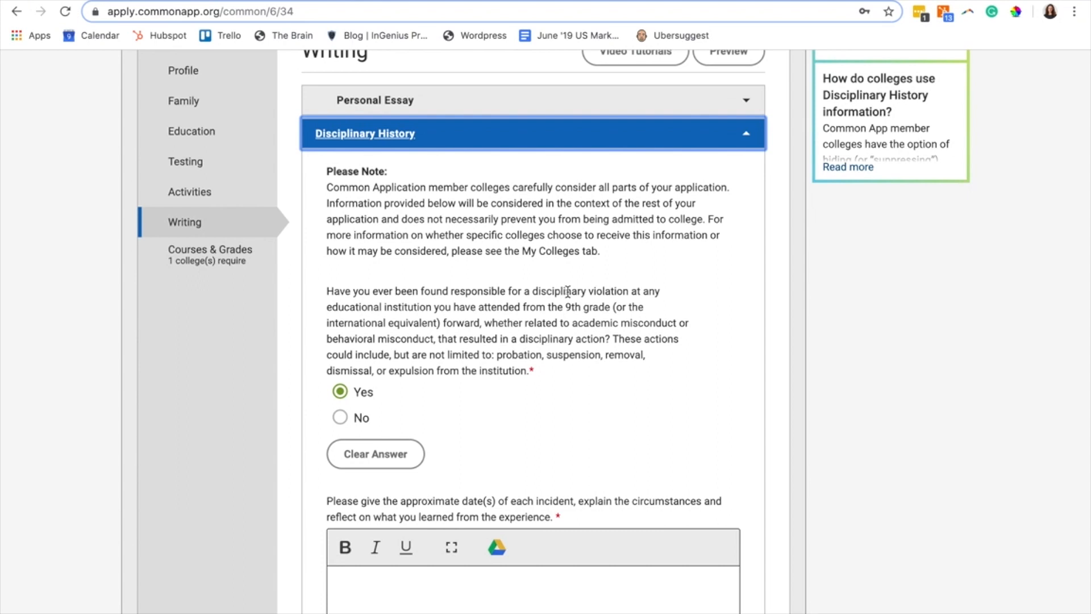
scroll(588, 344, down, 2)
scroll(562, 459, down, 1)
click(541, 500)
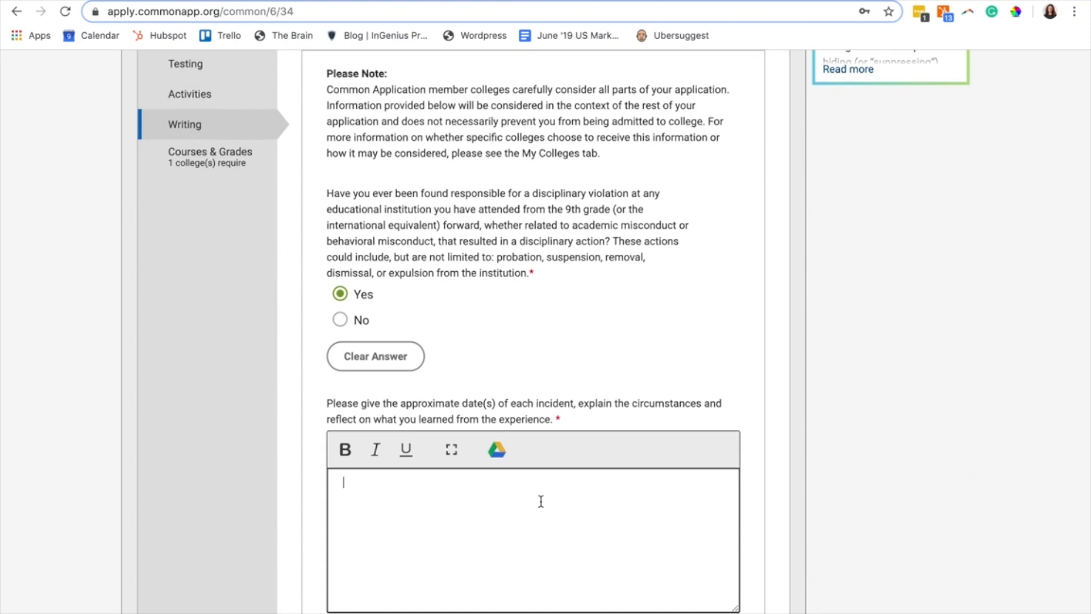
- Check the word limit of the disciplinary explanation, and open Additional Information to review its question and text box
scroll(541, 501, down, 5)
drag(335, 424, 407, 426)
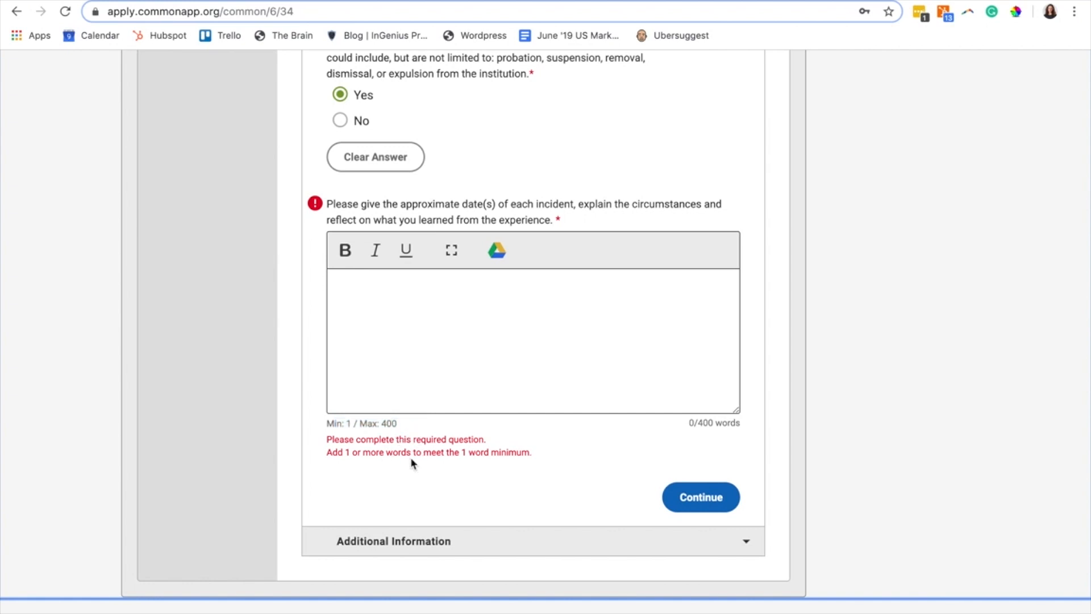
click(413, 538)
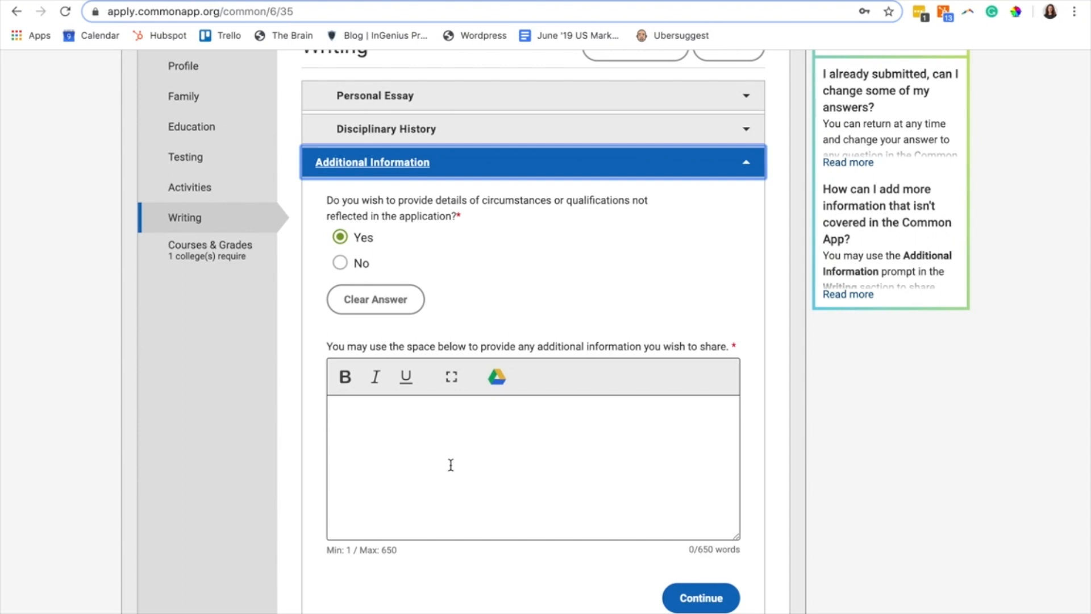
scroll(376, 480, down, 3)
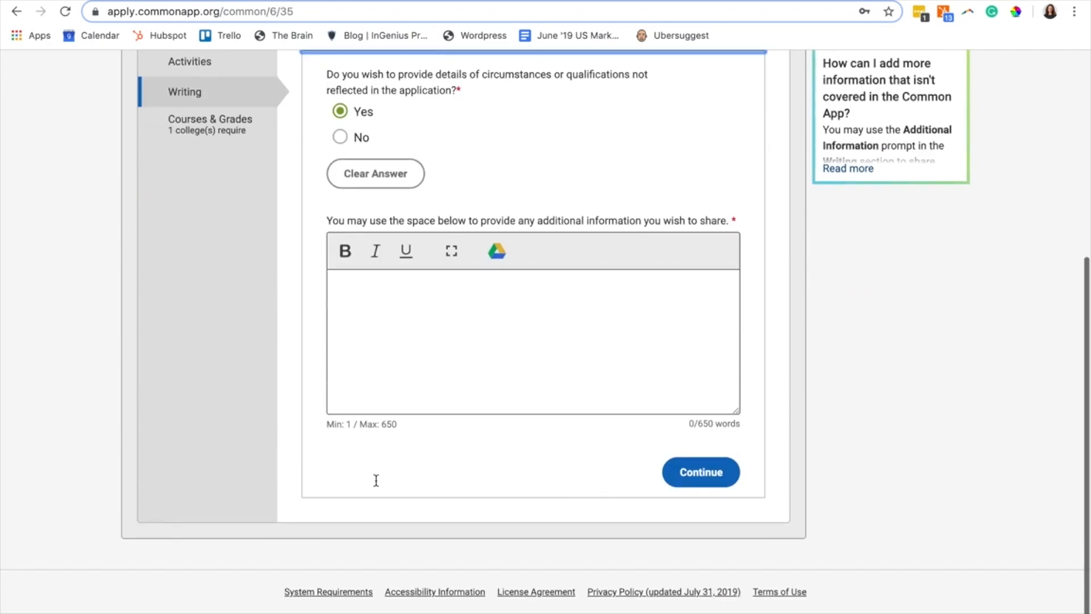
scroll(375, 480, up, 1)
scroll(375, 480, up, 1)
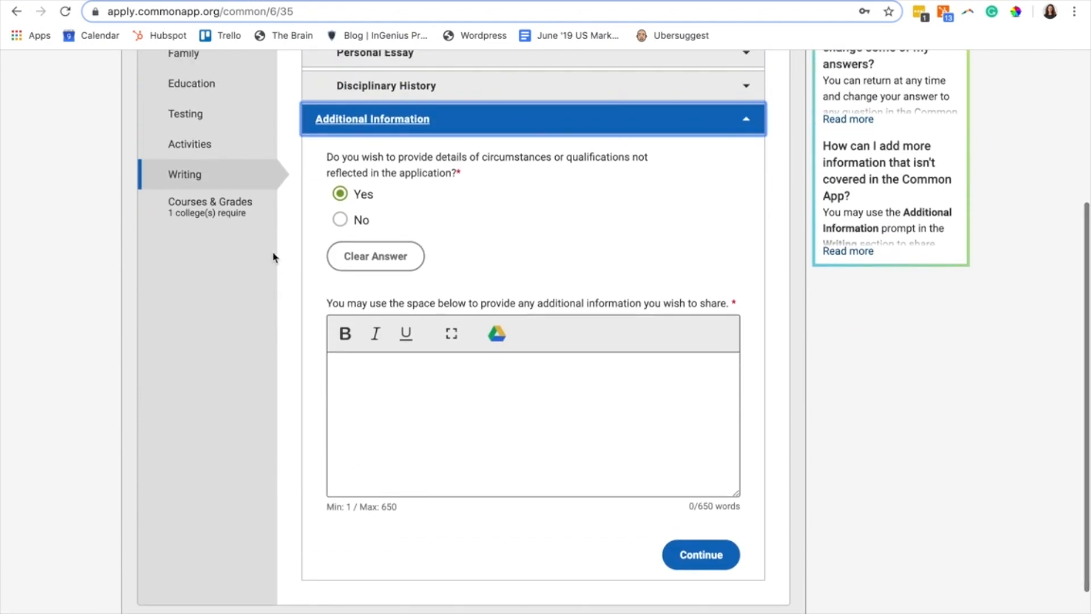
- Open the Courses & Grades section and review which colleges require it and the two transcript questions
click(245, 213)
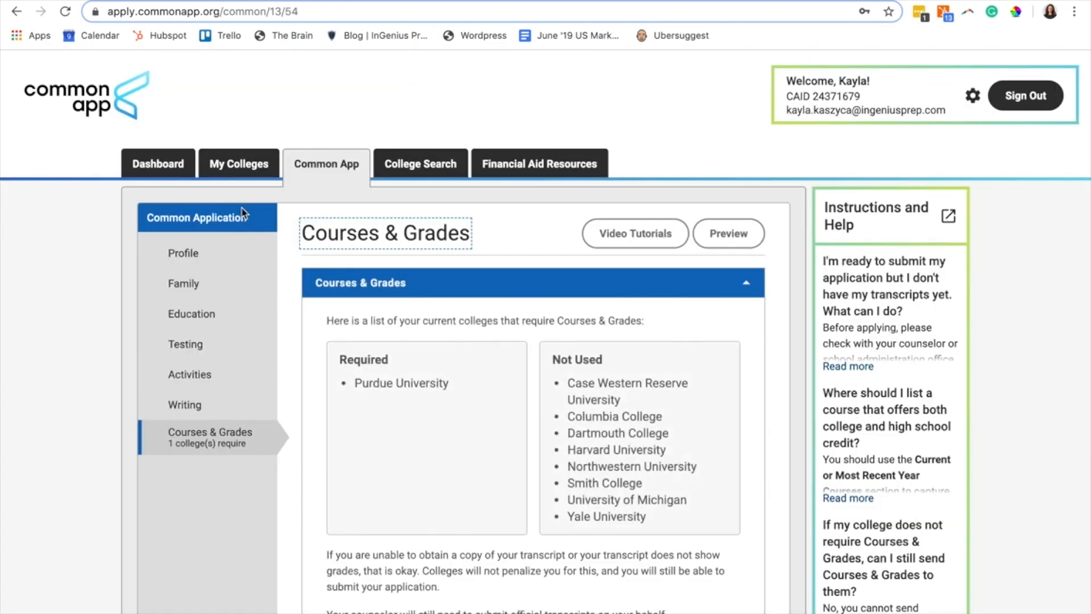
scroll(458, 429, down, 1)
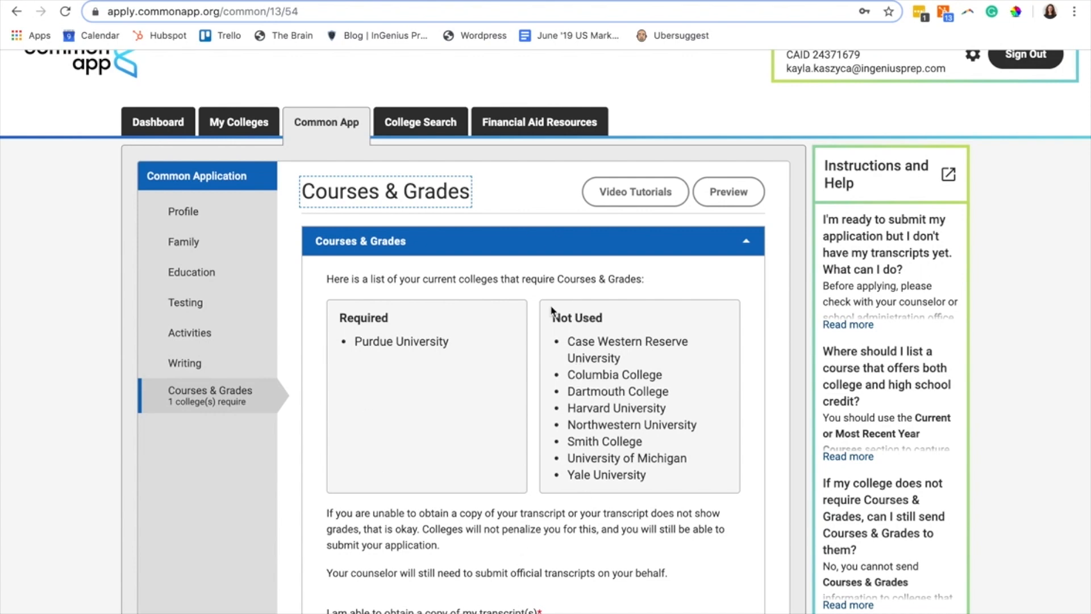
scroll(554, 310, down, 1)
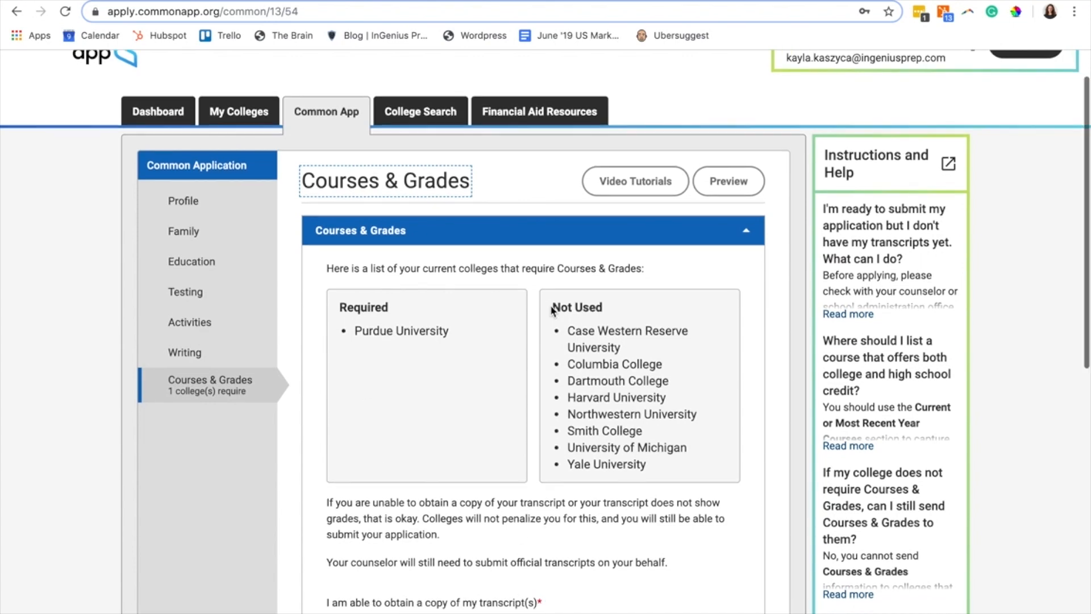
scroll(416, 351, down, 3)
scroll(416, 353, down, 1)
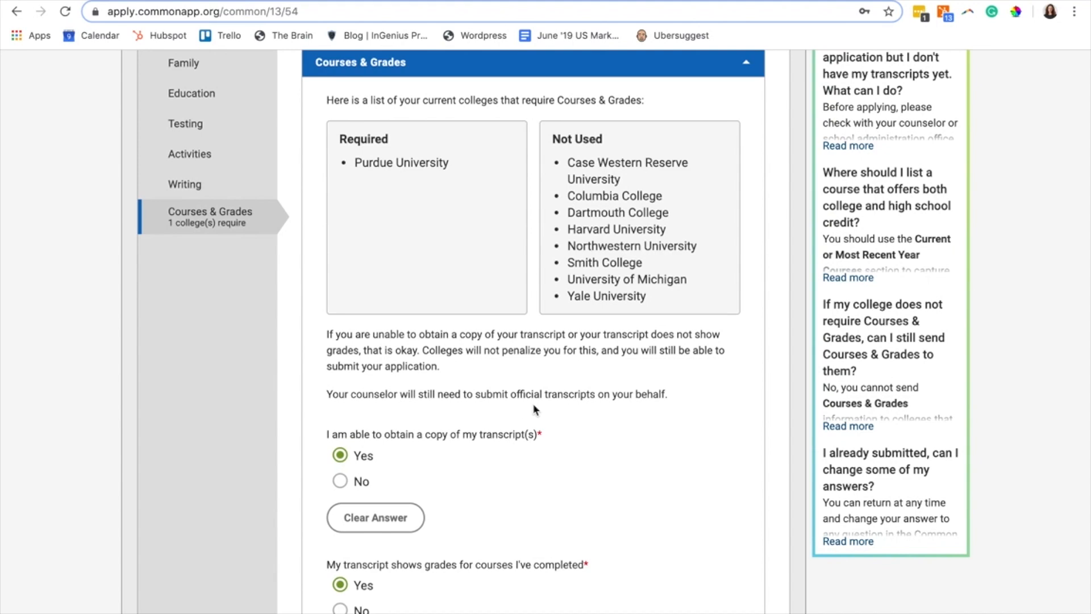
scroll(463, 424, down, 5)
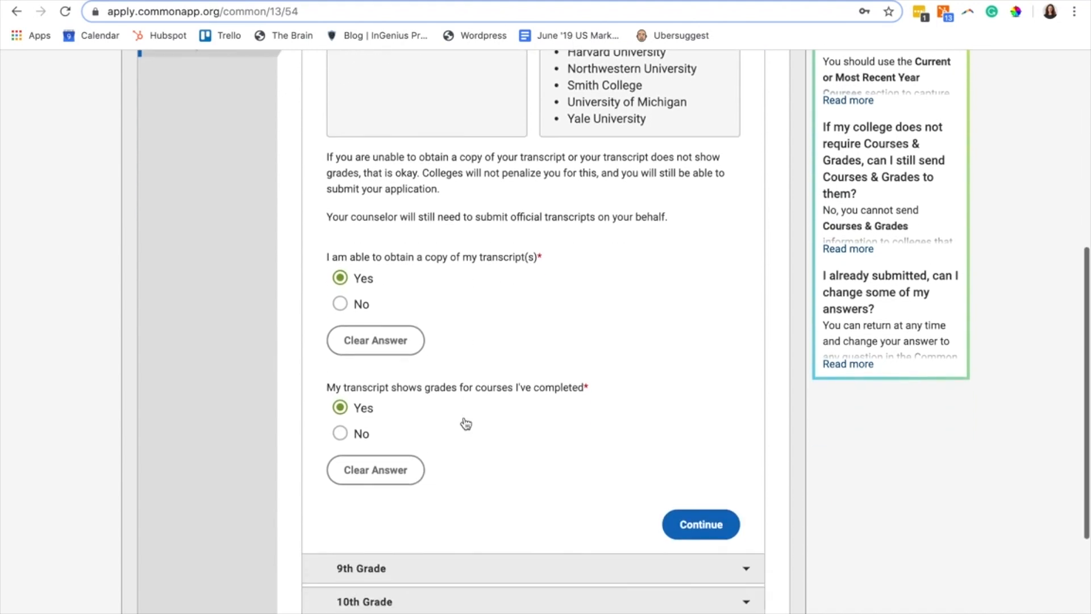
- Open the 9th Grade course entry grid and look over its school name field and course rows
click(440, 434)
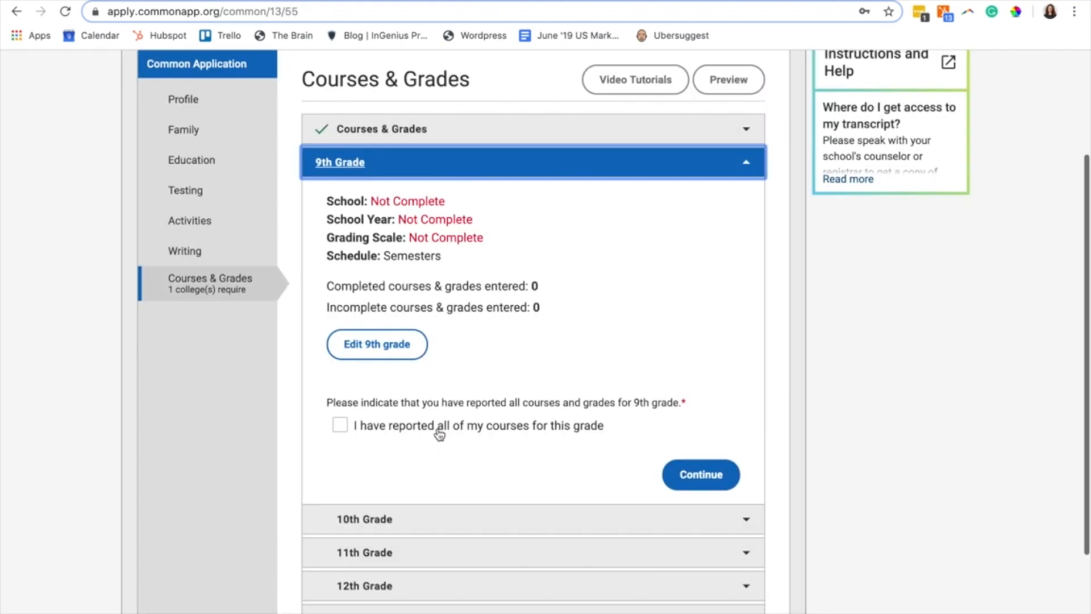
click(404, 345)
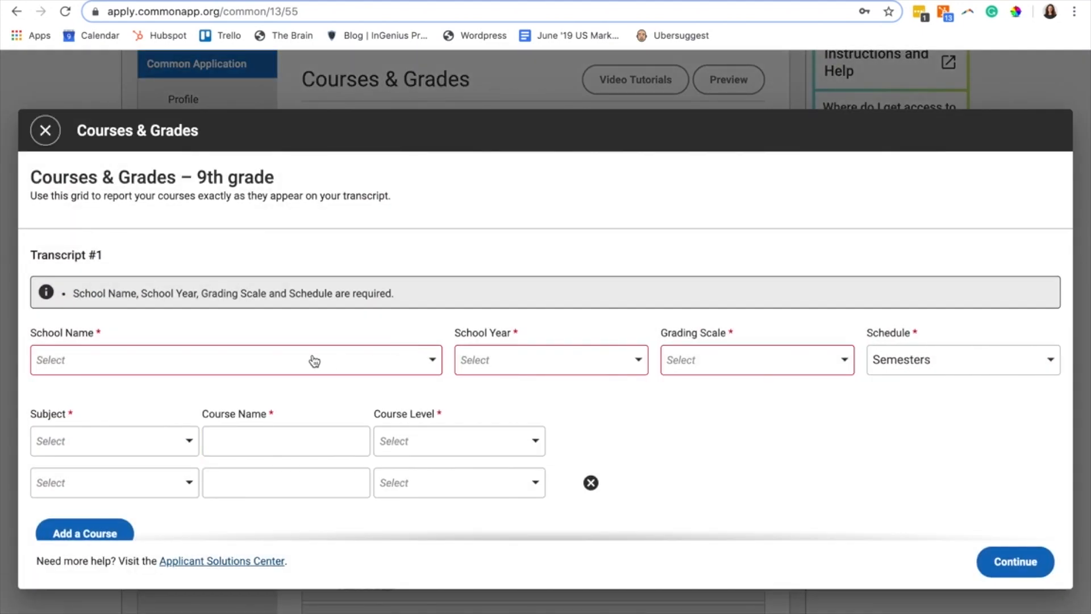
click(314, 360)
click(487, 389)
scroll(462, 397, down, 1)
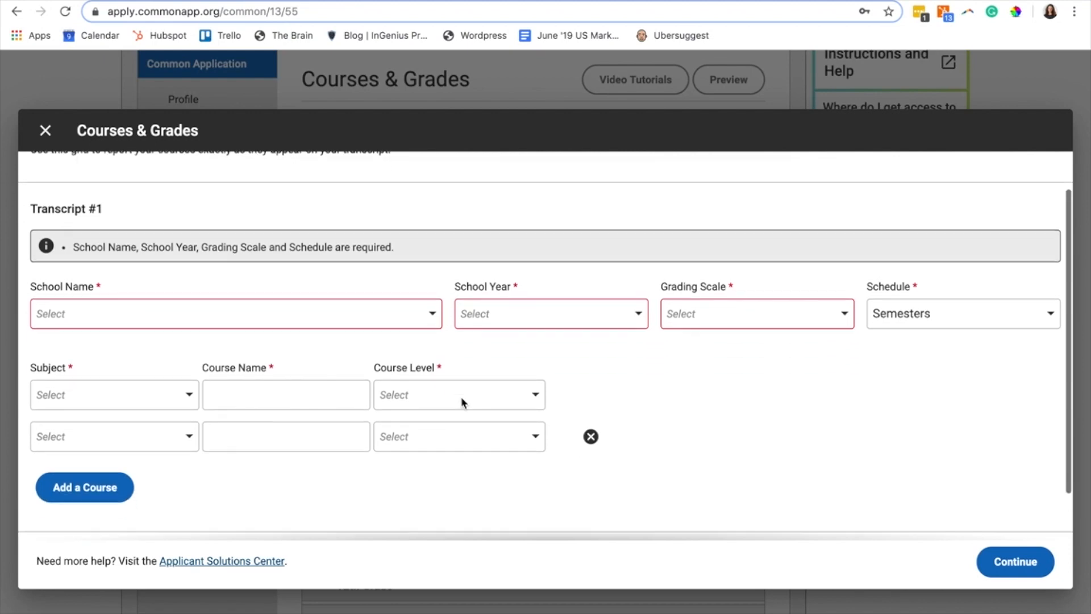
- Look through the Subject and Grading Scale choices and the Schedule field, and close the 9th grade grid without entering courses
click(145, 408)
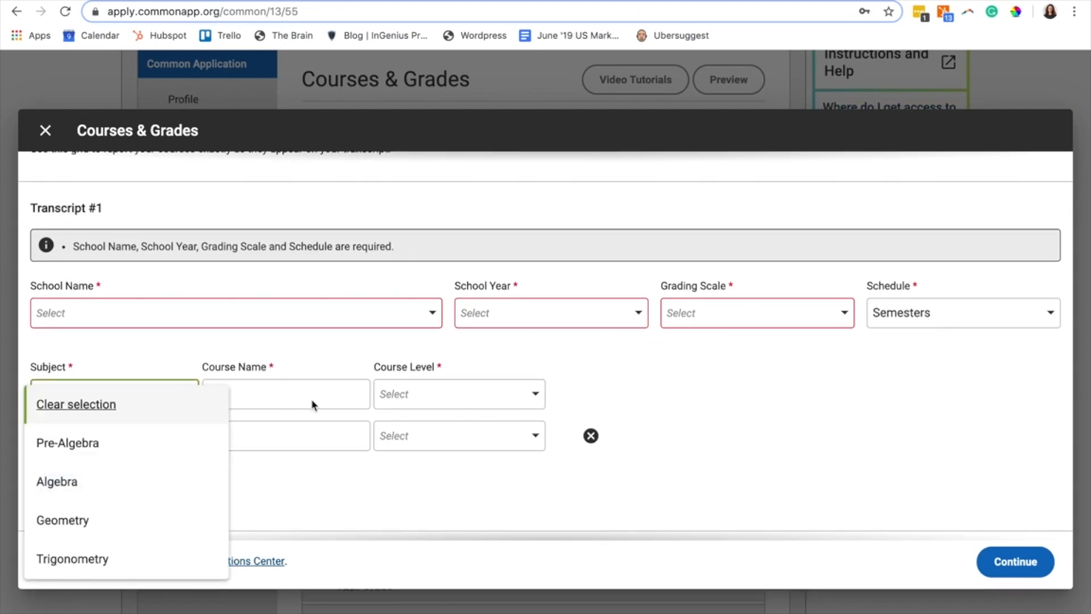
click(523, 344)
click(694, 322)
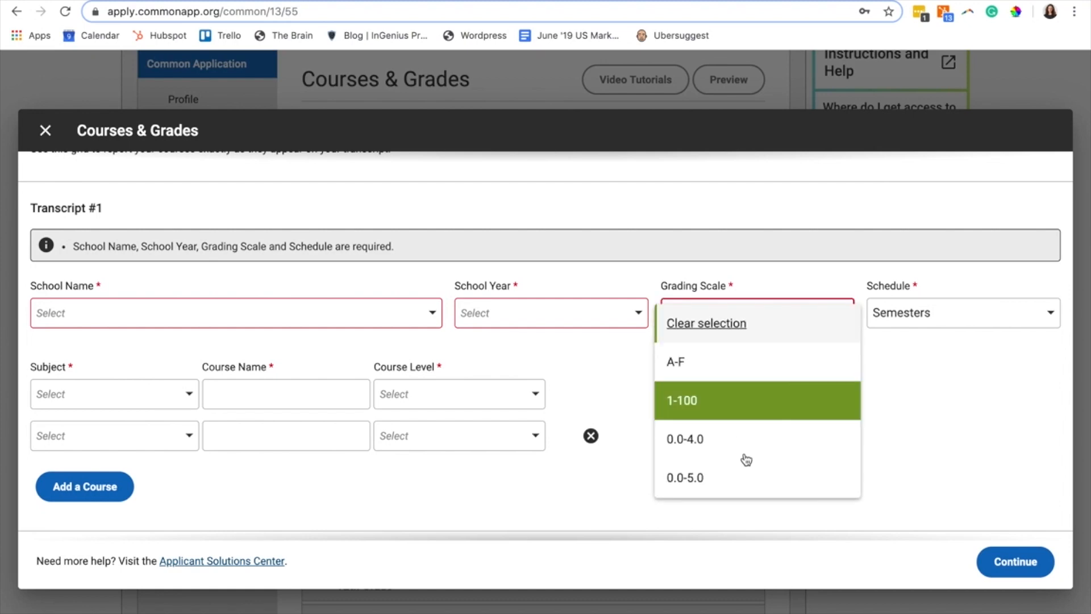
click(934, 313)
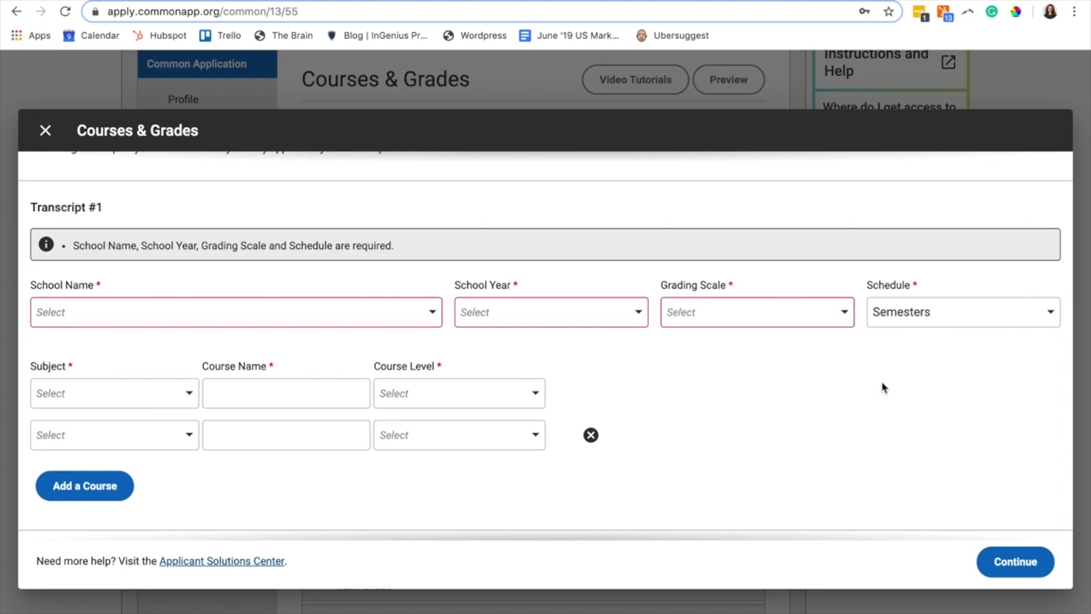
scroll(881, 385, down, 2)
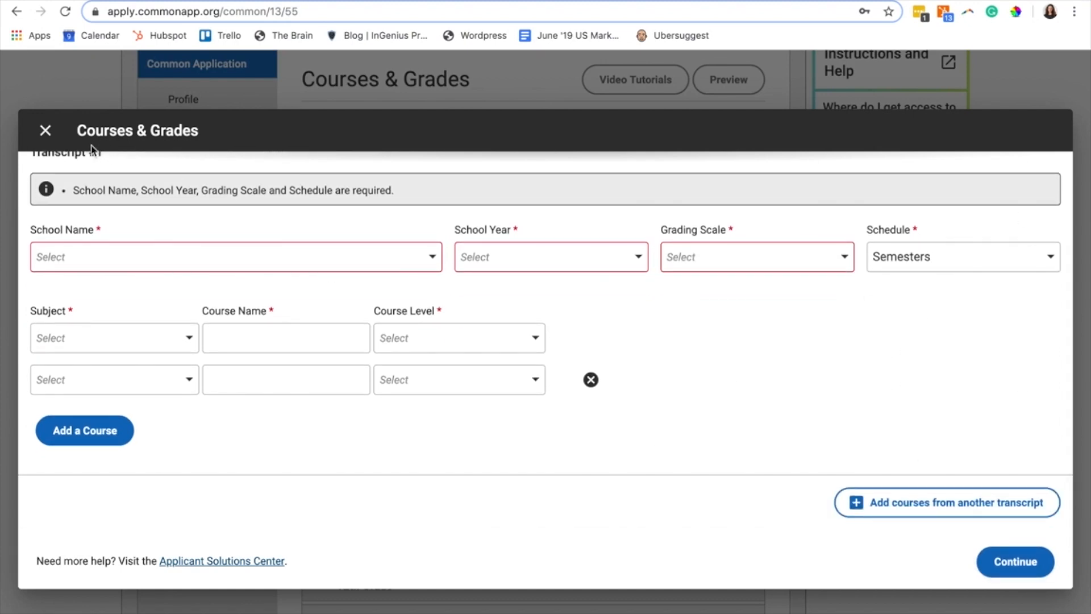
click(45, 131)
- Review the Other Courses question without answering it, and continue to My Colleges
scroll(438, 540, down, 3)
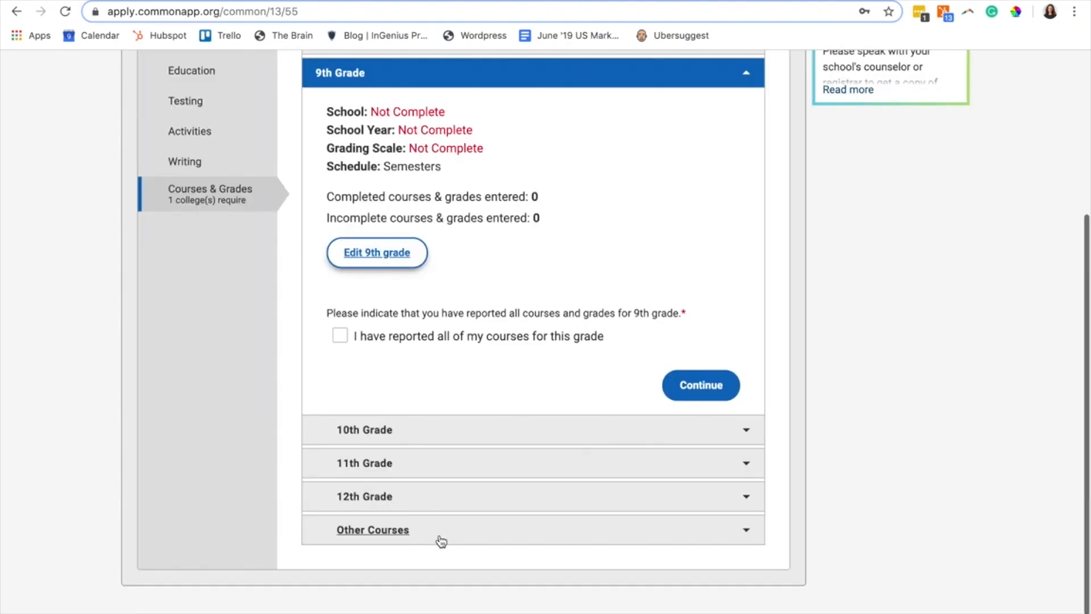
click(438, 538)
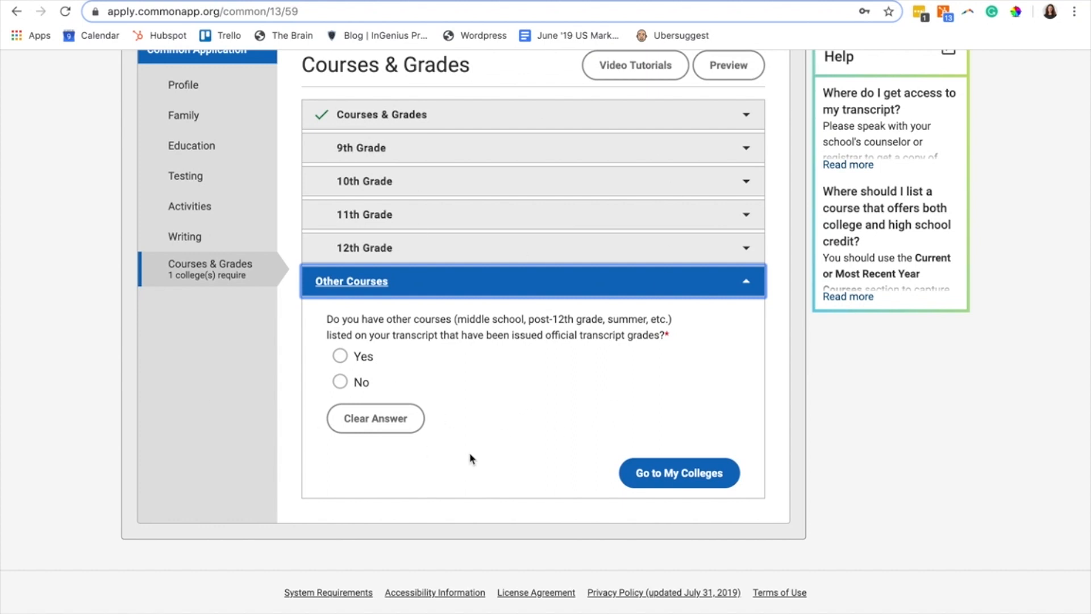
click(707, 473)
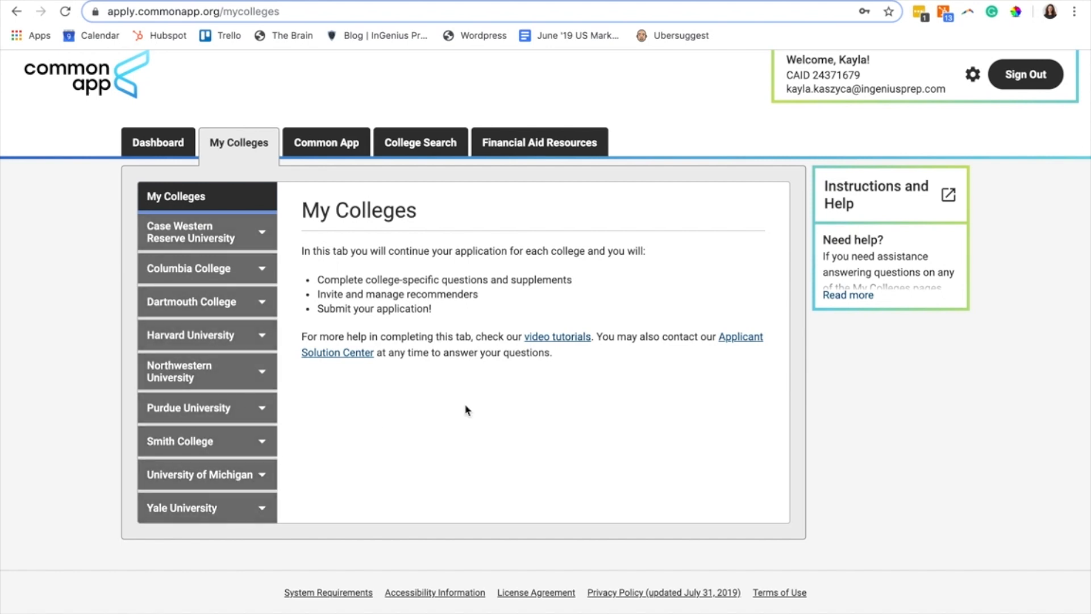
- Open Northwestern University's college information and review its application deadlines, fees, test policy and recommendation requirements
click(236, 376)
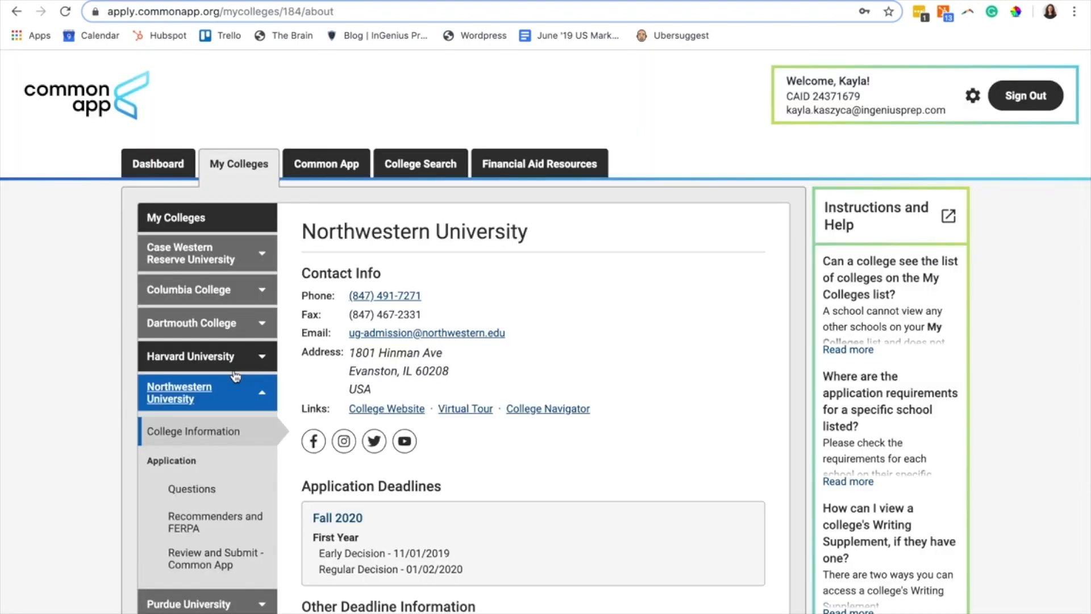
scroll(404, 441, down, 3)
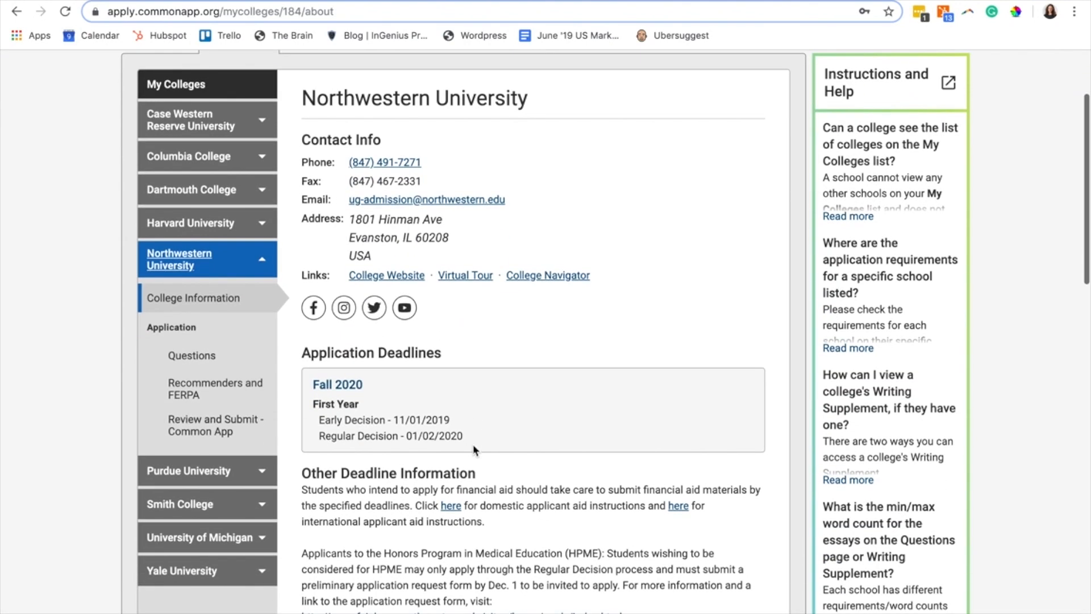
scroll(361, 513, down, 8)
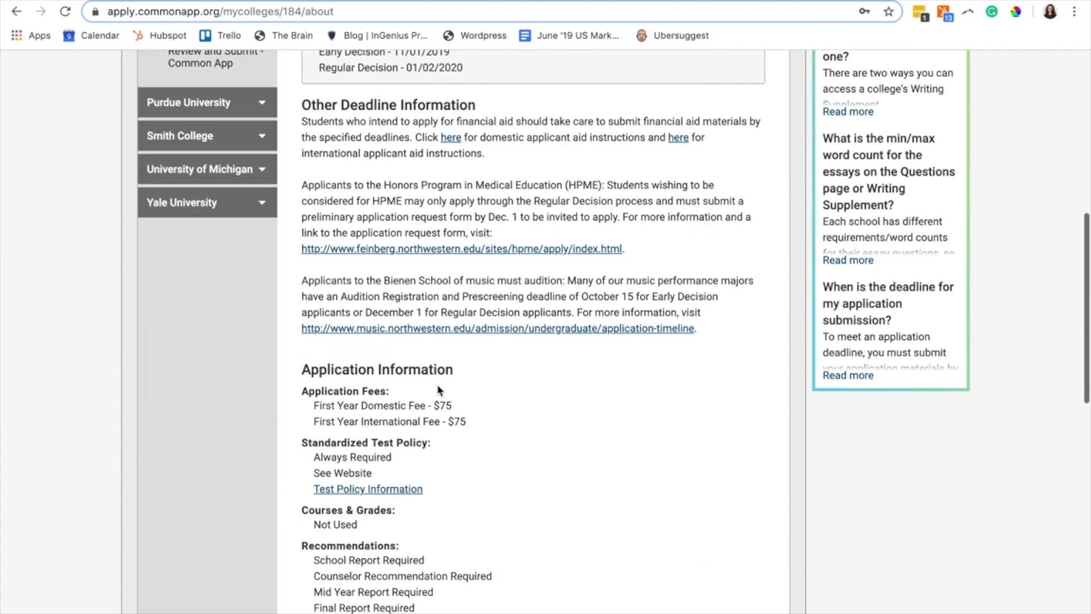
scroll(473, 439, down, 12)
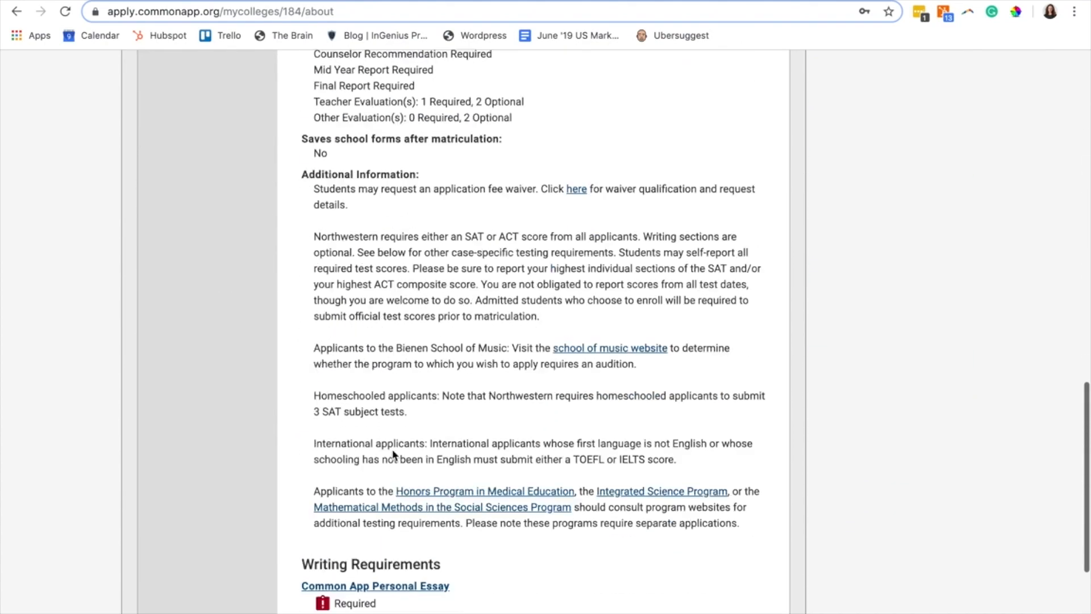
scroll(392, 451, up, 20)
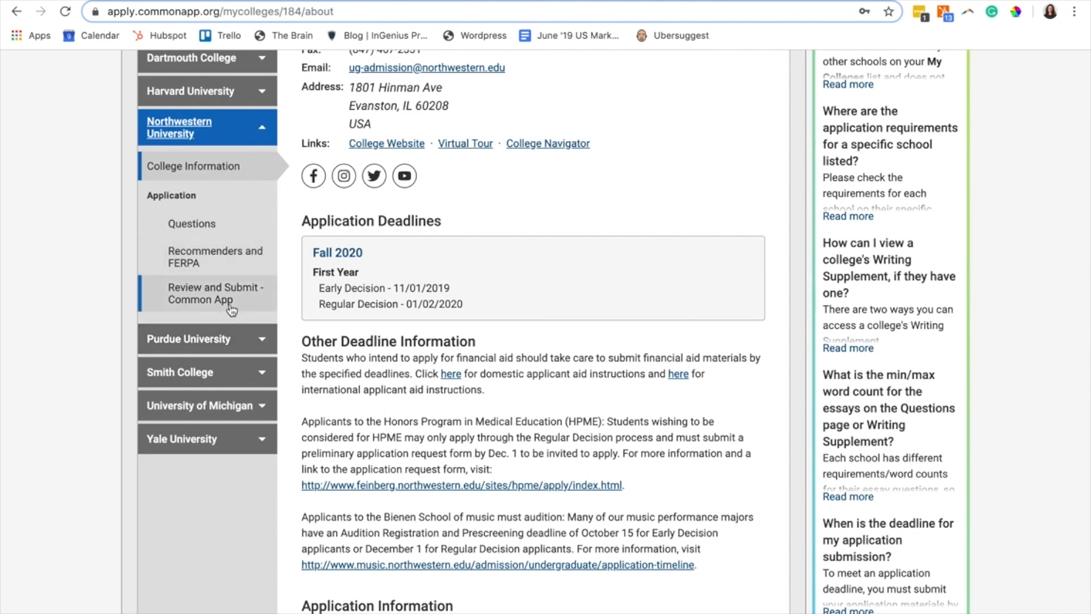
- Open Northwestern's application Questions and review the General section and the Academics school choices without selecting any
click(234, 223)
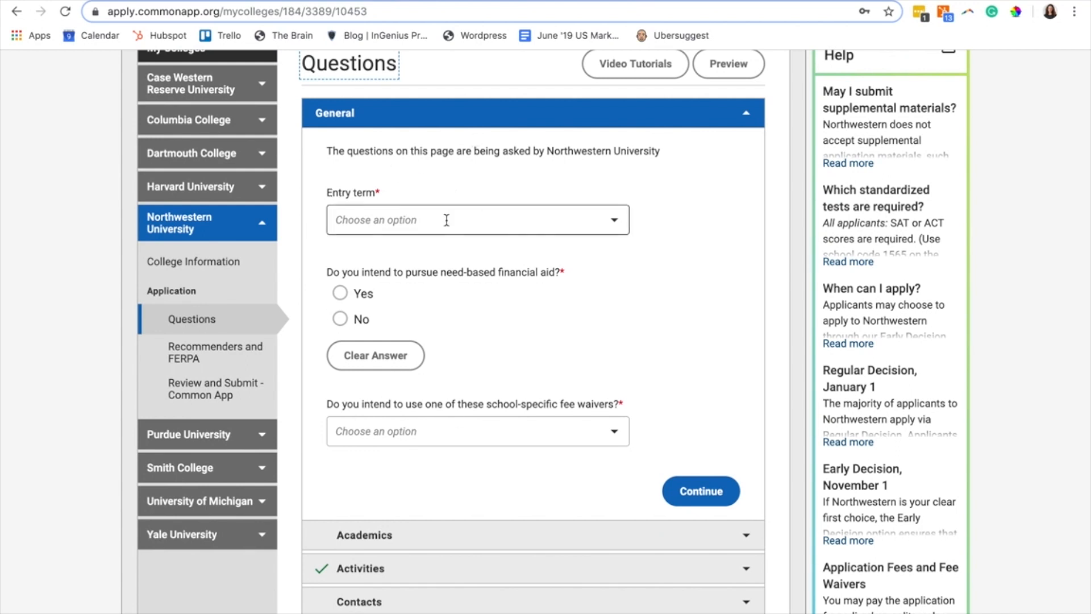
scroll(432, 437, down, 2)
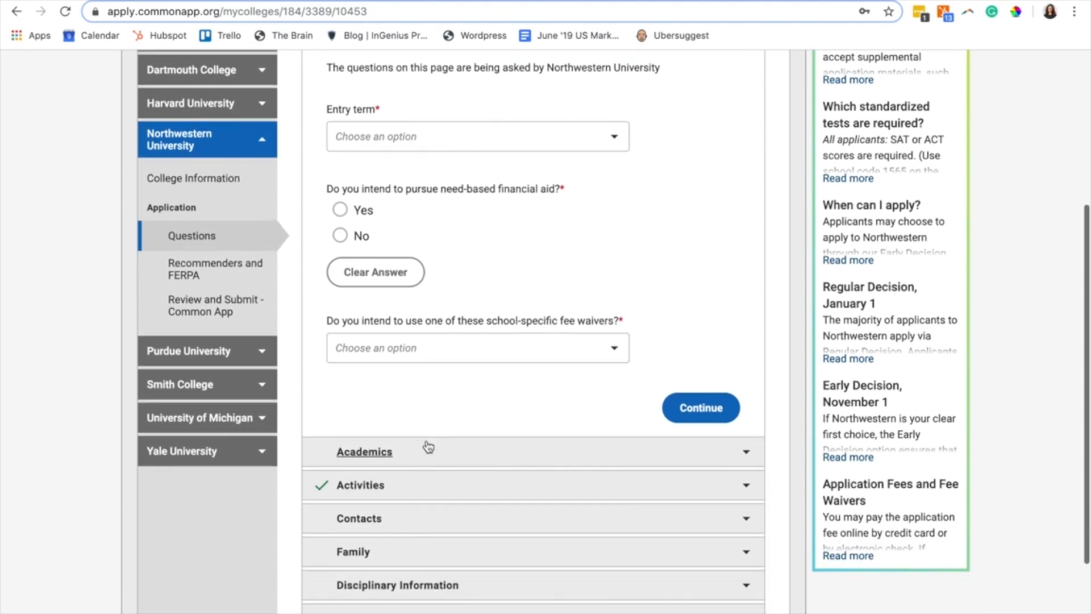
click(418, 455)
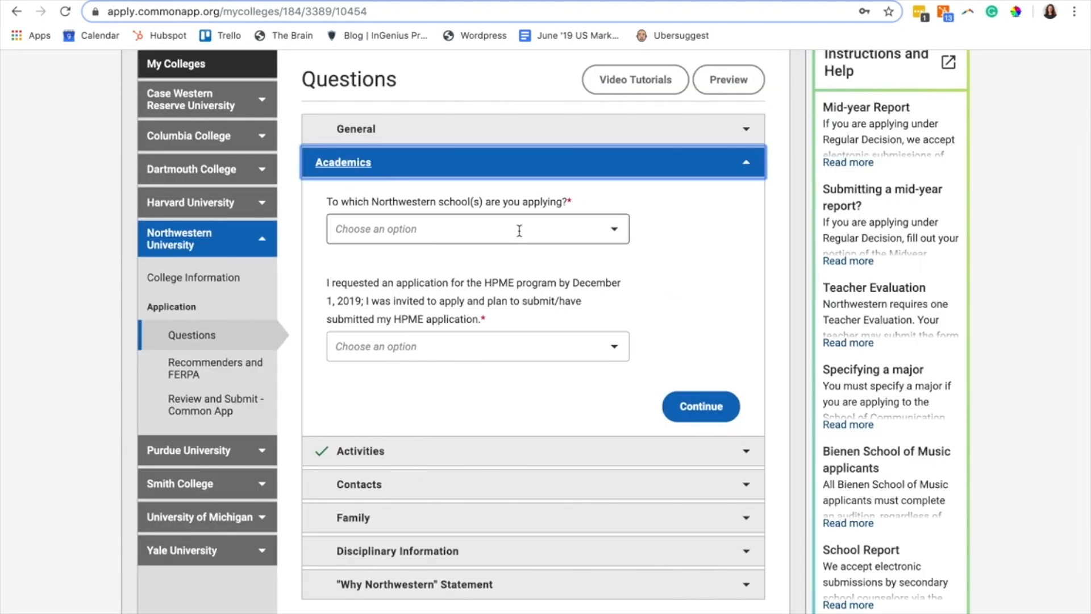
click(519, 230)
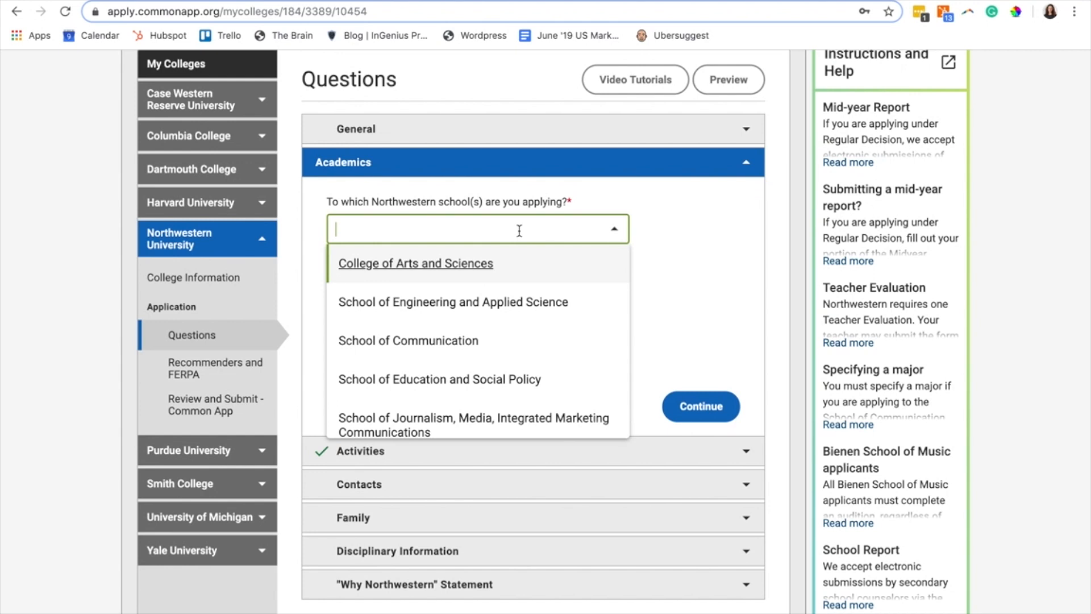
click(666, 263)
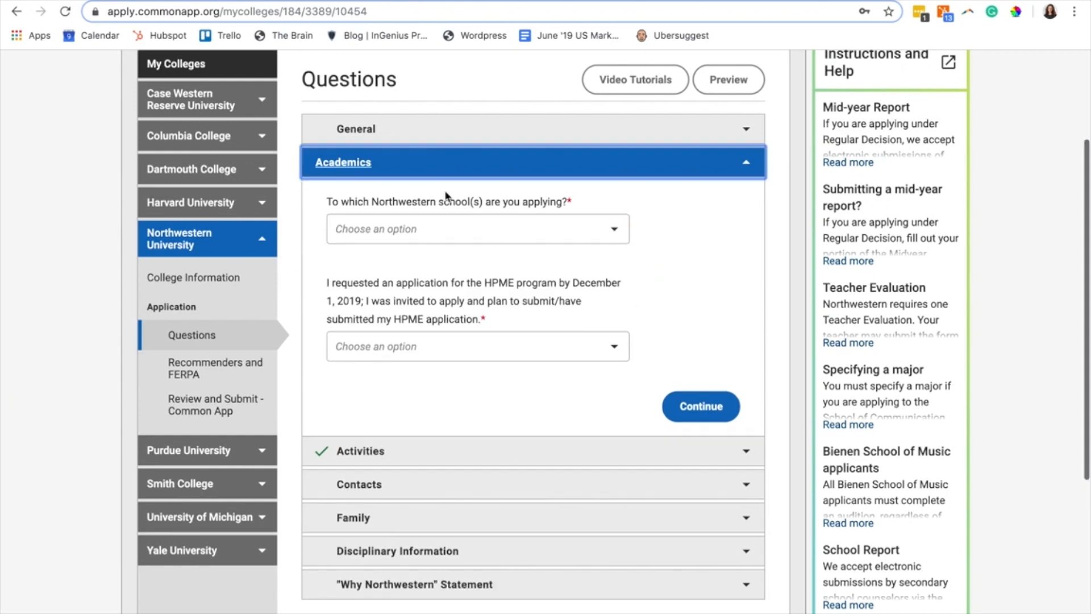
scroll(443, 353, down, 1)
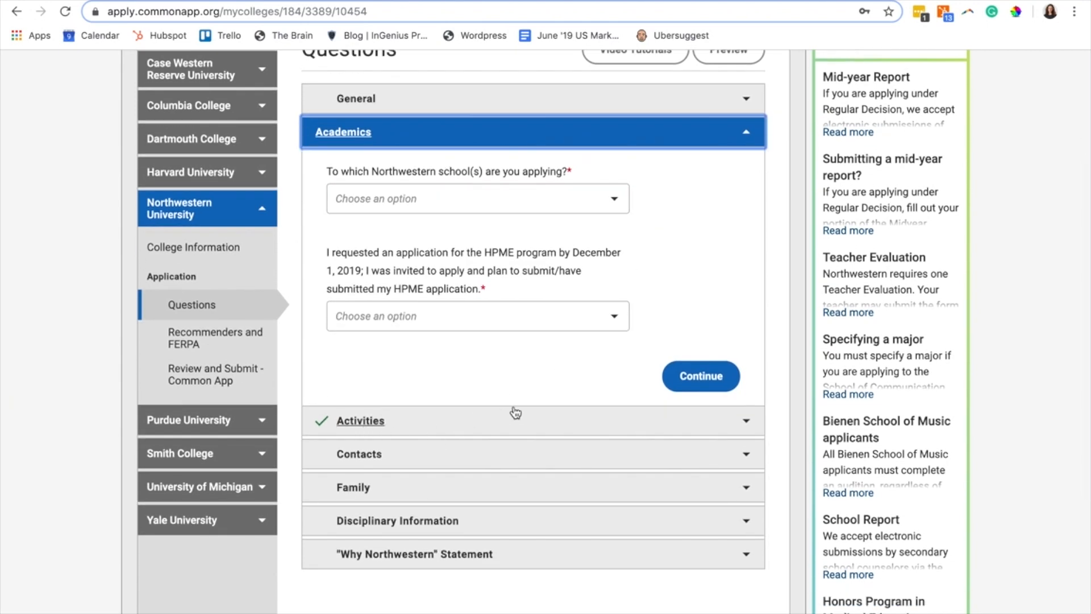
- Review Northwestern's Contacts questions, including the choices for how the applicant learned about the university, without selecting any
click(524, 462)
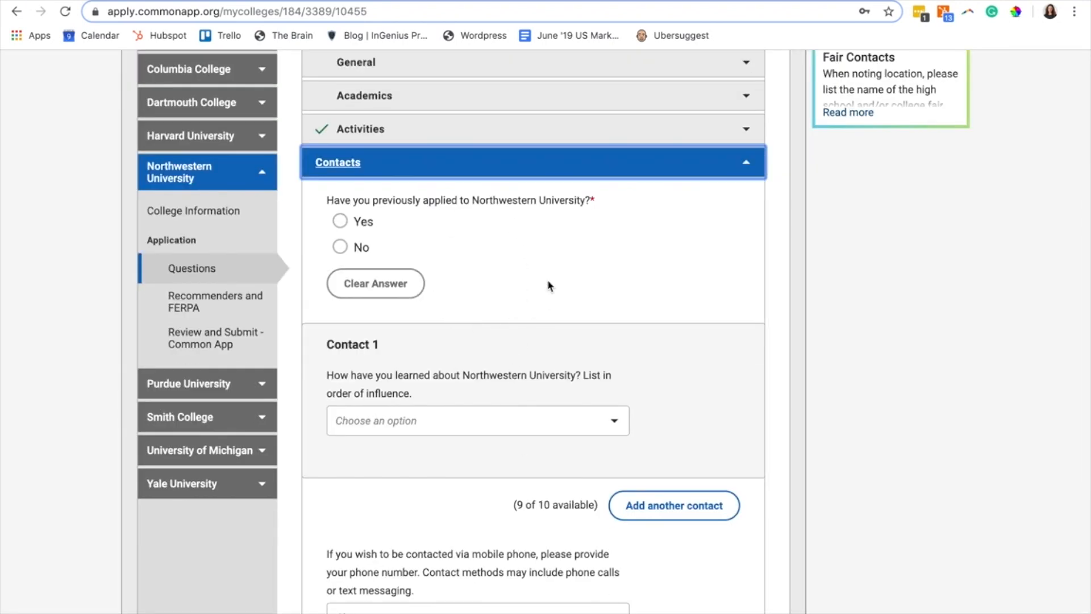
scroll(534, 246, down, 2)
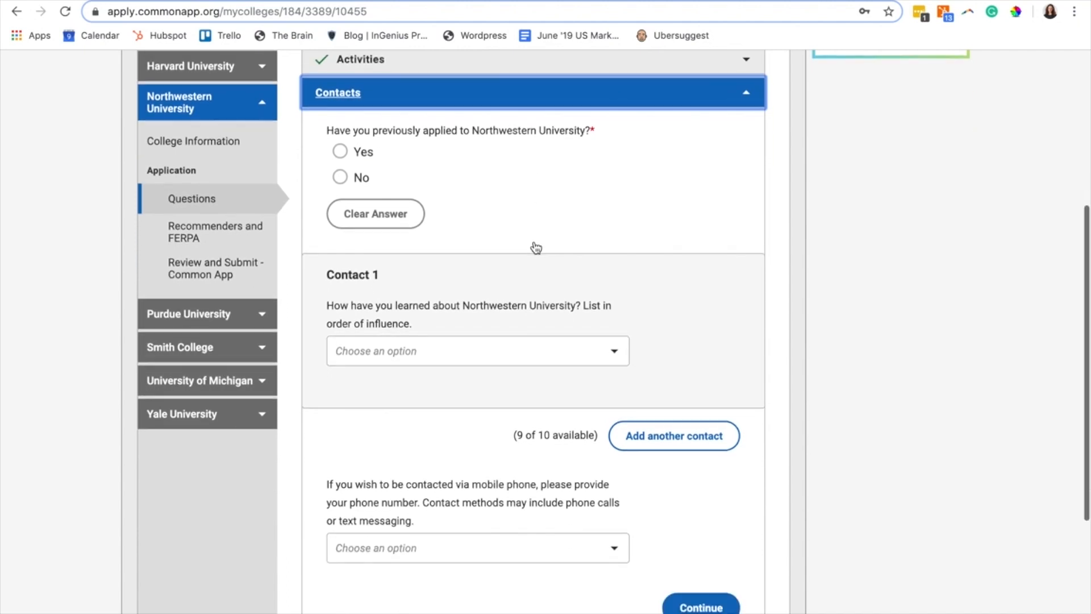
click(499, 352)
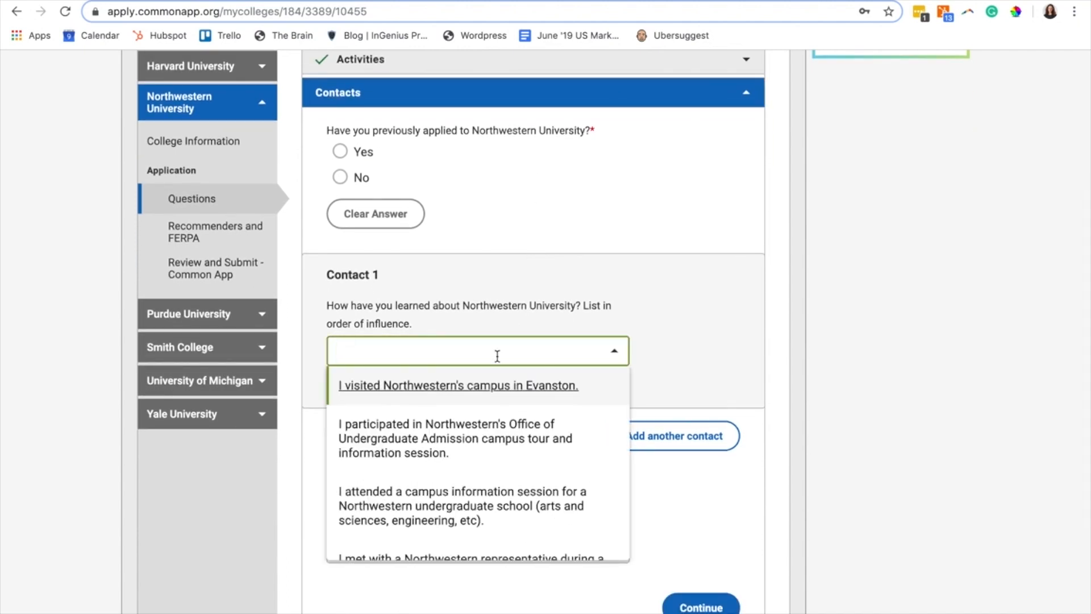
scroll(497, 356, down, 1)
scroll(503, 419, down, 1)
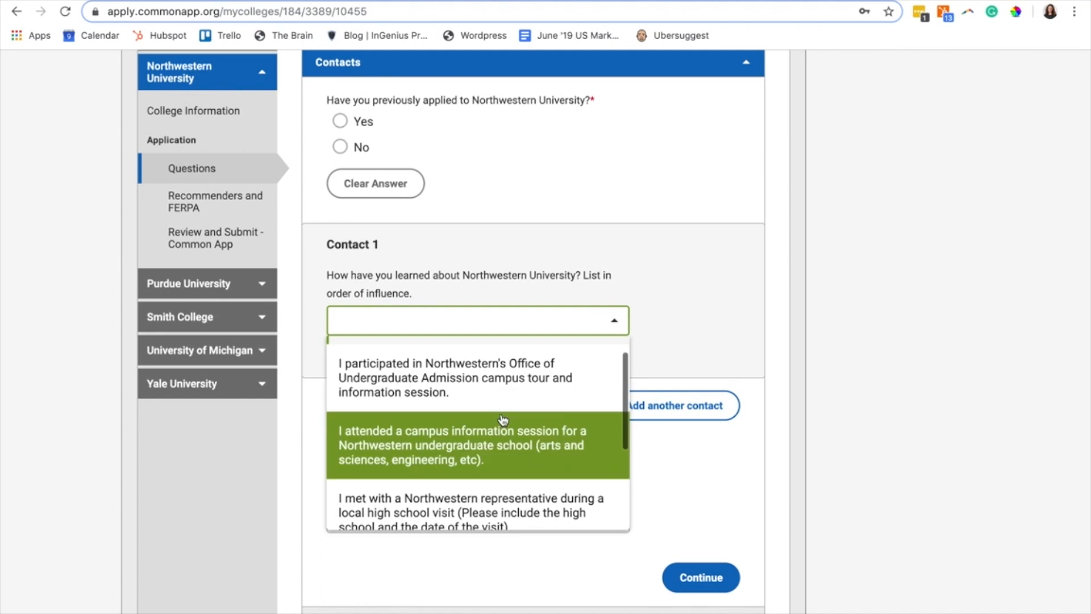
scroll(500, 423, down, 1)
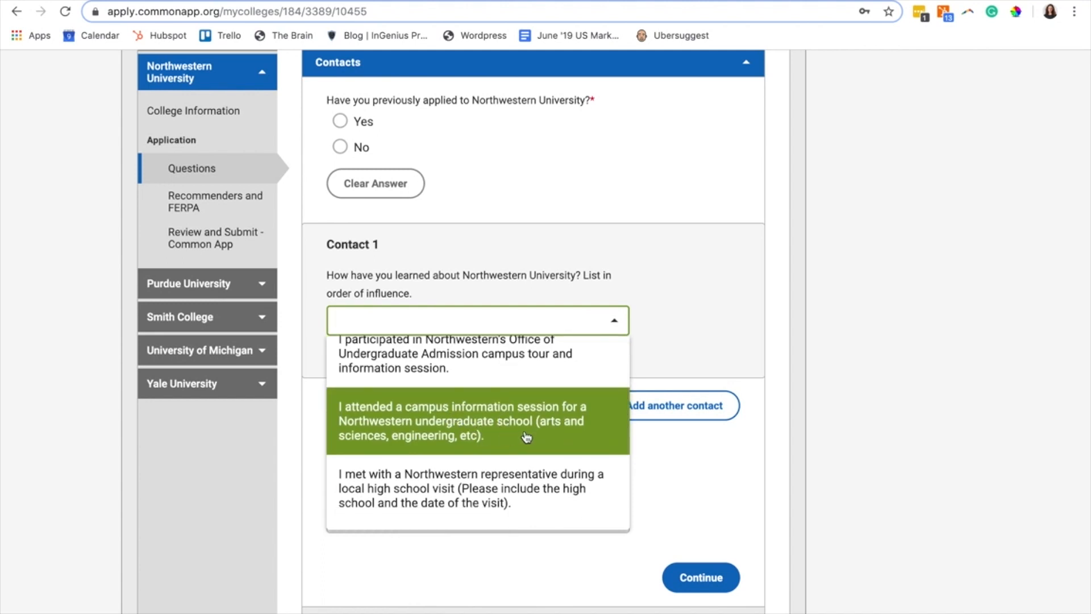
scroll(531, 440, down, 2)
scroll(562, 495, down, 1)
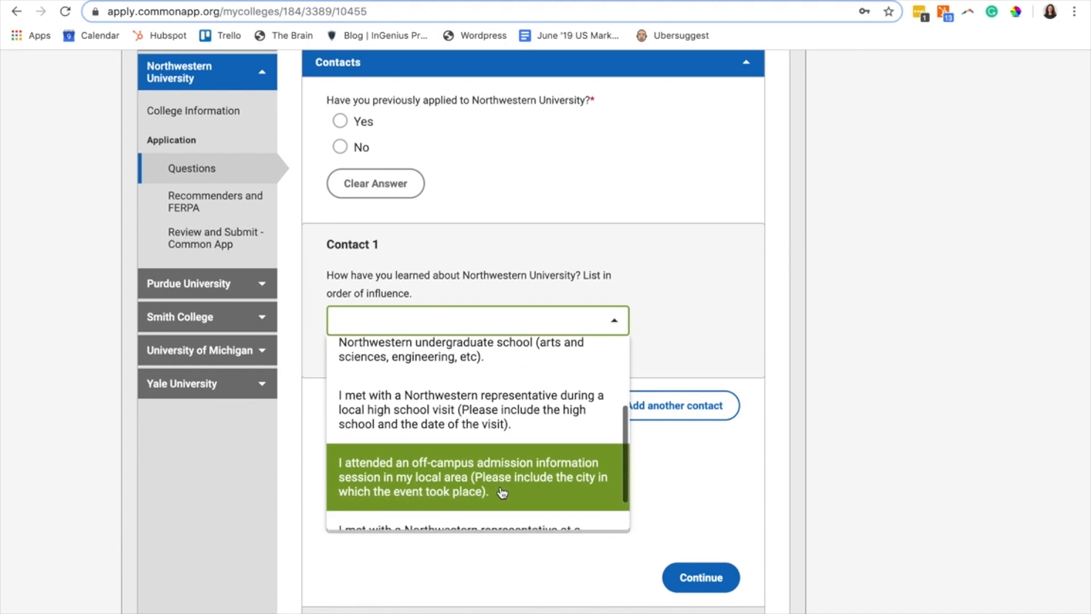
click(719, 273)
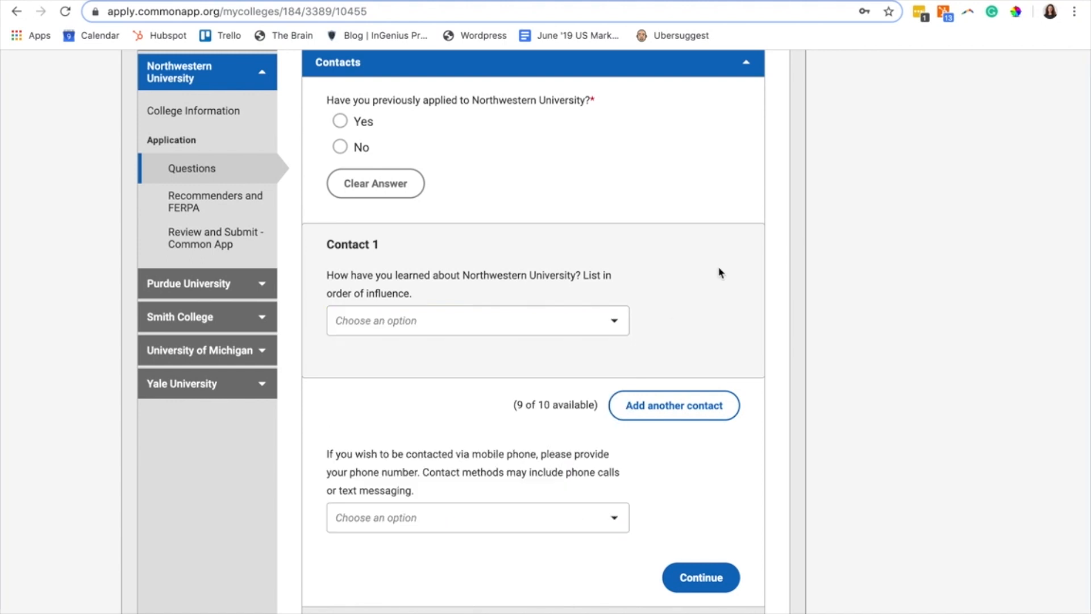
- Open Northwestern's Family questions and review those about siblings applying and relatives who attended or worked at the university
scroll(494, 435, down, 3)
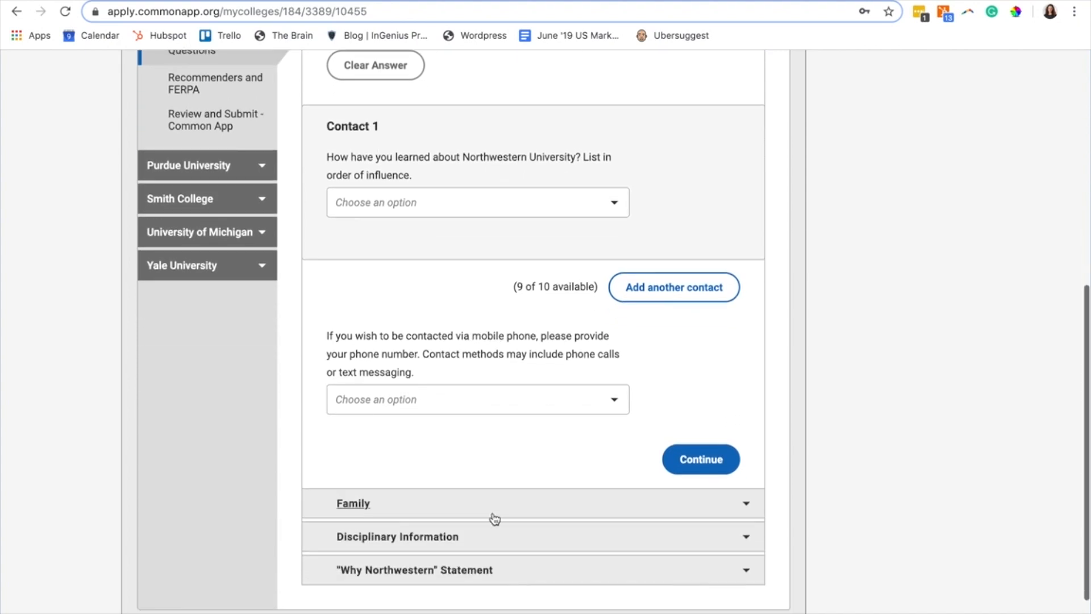
click(497, 504)
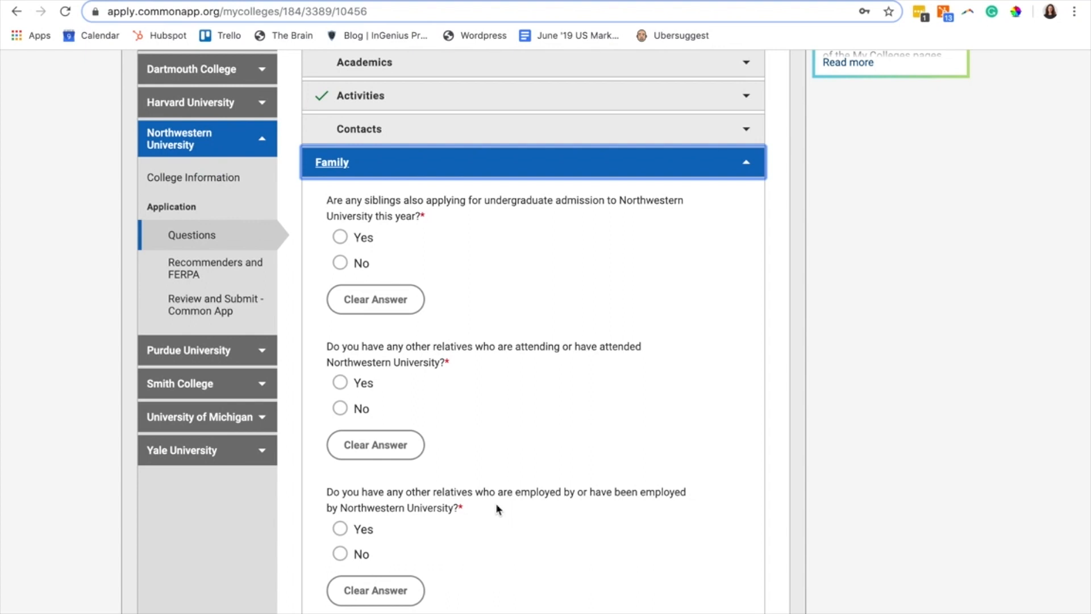
scroll(496, 508, down, 2)
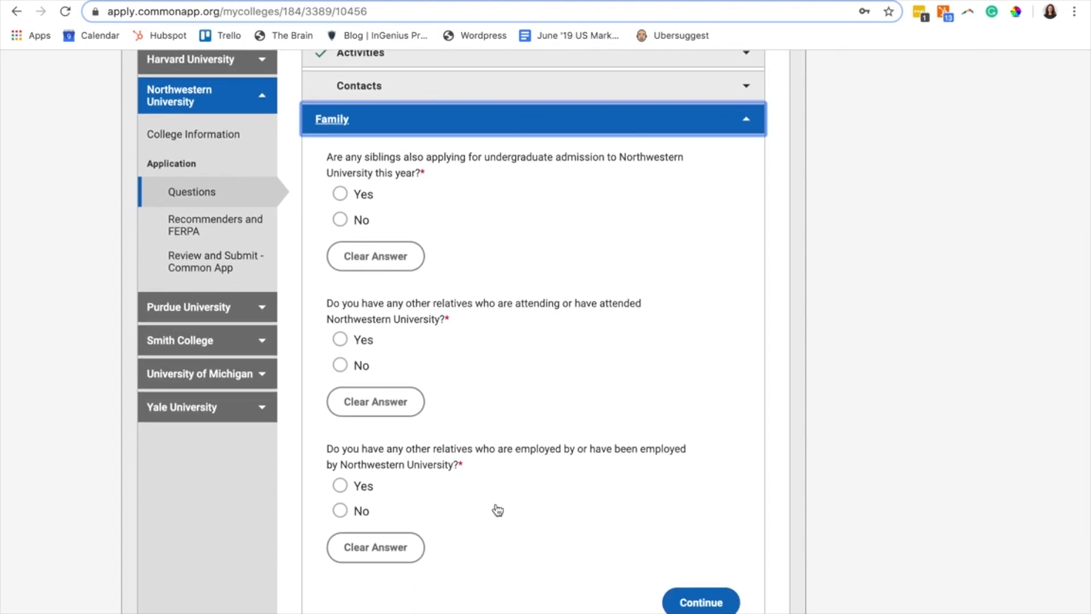
scroll(498, 509, down, 1)
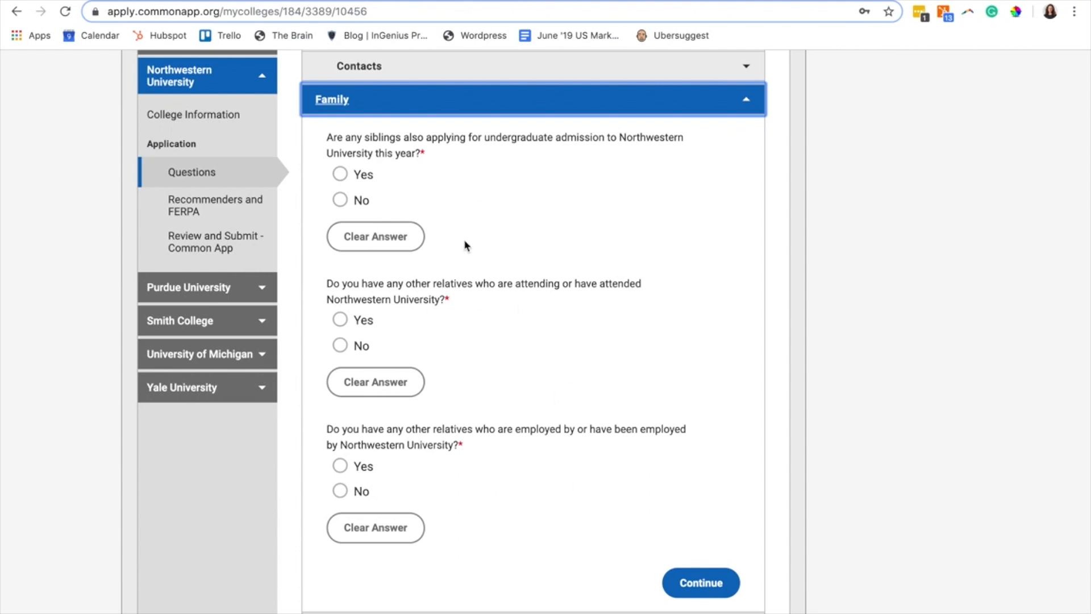
- Open Northwestern's Disciplinary Information section and look at the answer choices for the conviction question without selecting one
scroll(500, 388, down, 2)
scroll(500, 388, down, 2)
click(452, 489)
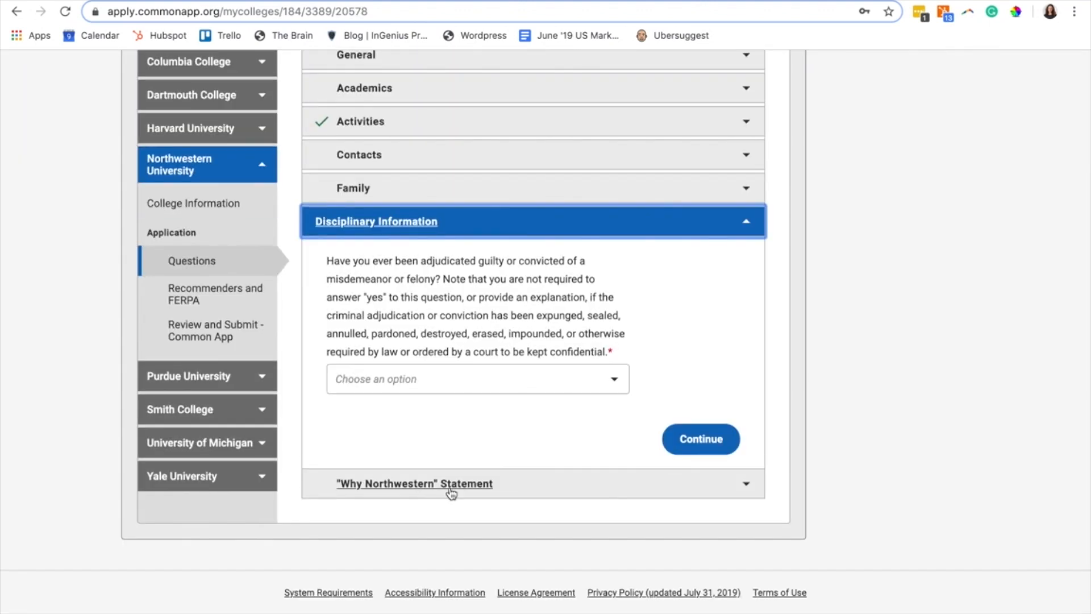
click(489, 379)
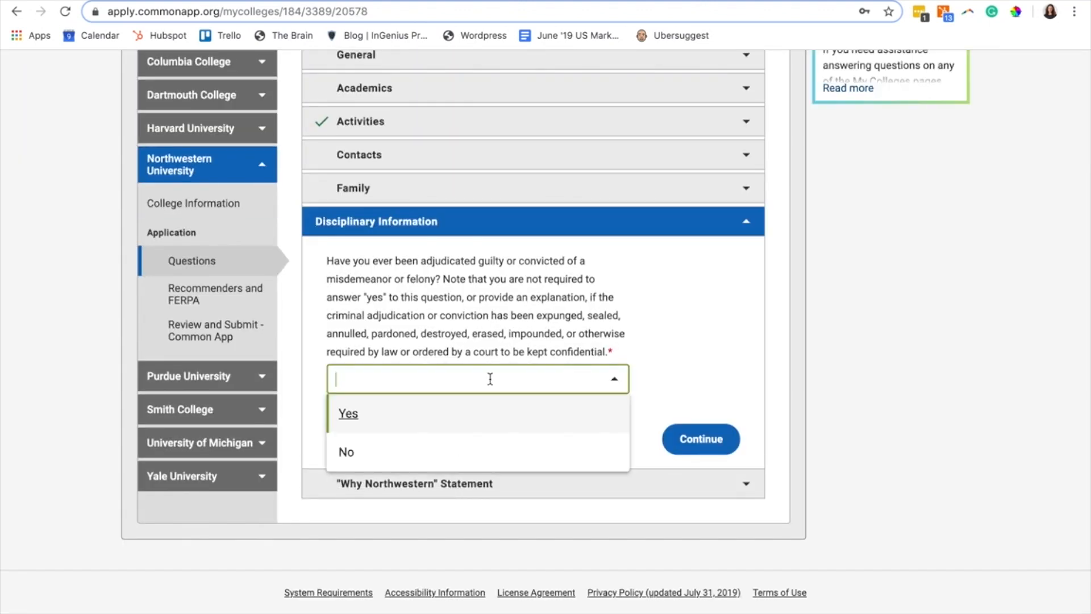
click(661, 325)
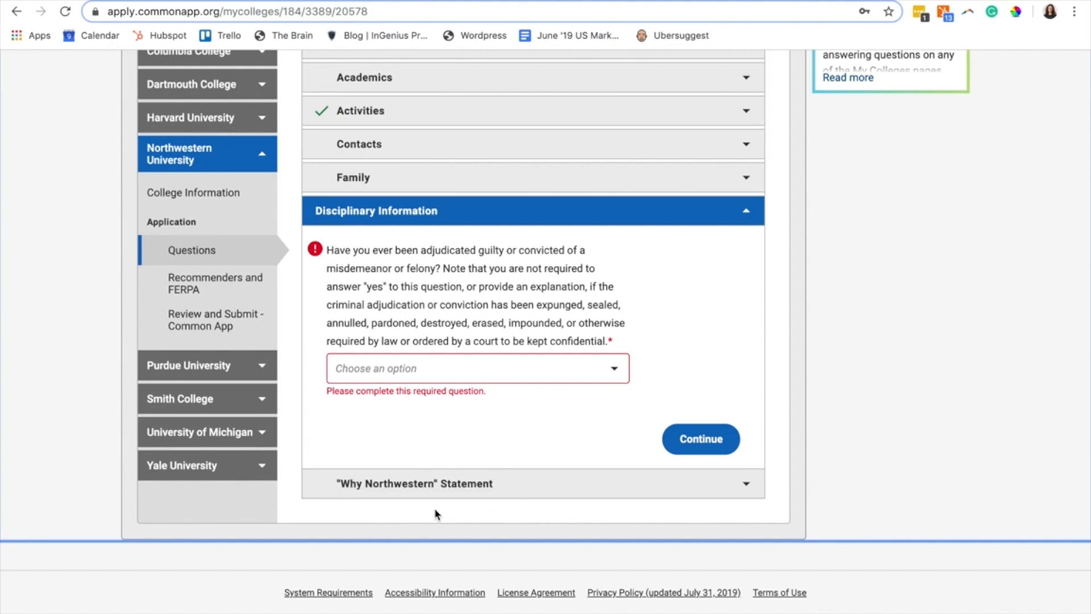
- Open the "Why Northwestern" Statement section and read its essay prompt and completion question
click(441, 483)
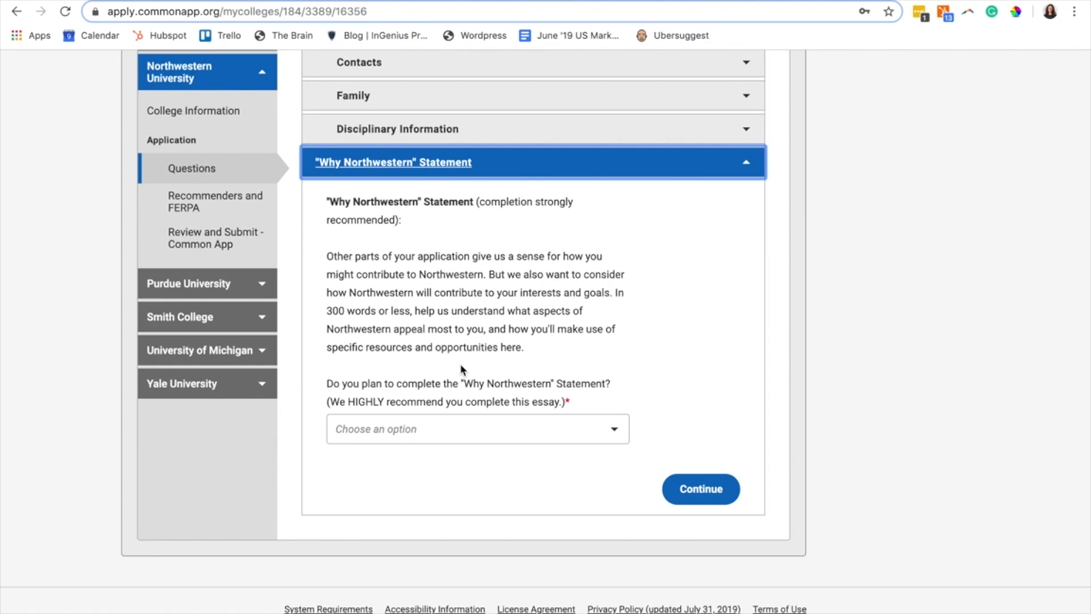
scroll(462, 370, up, 3)
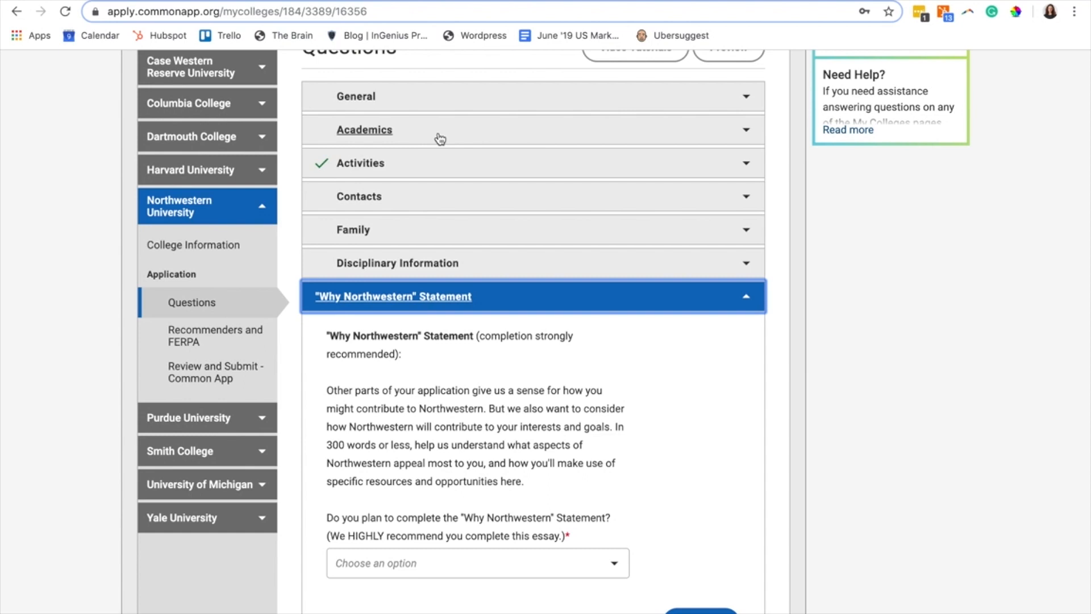
scroll(441, 139, up, 1)
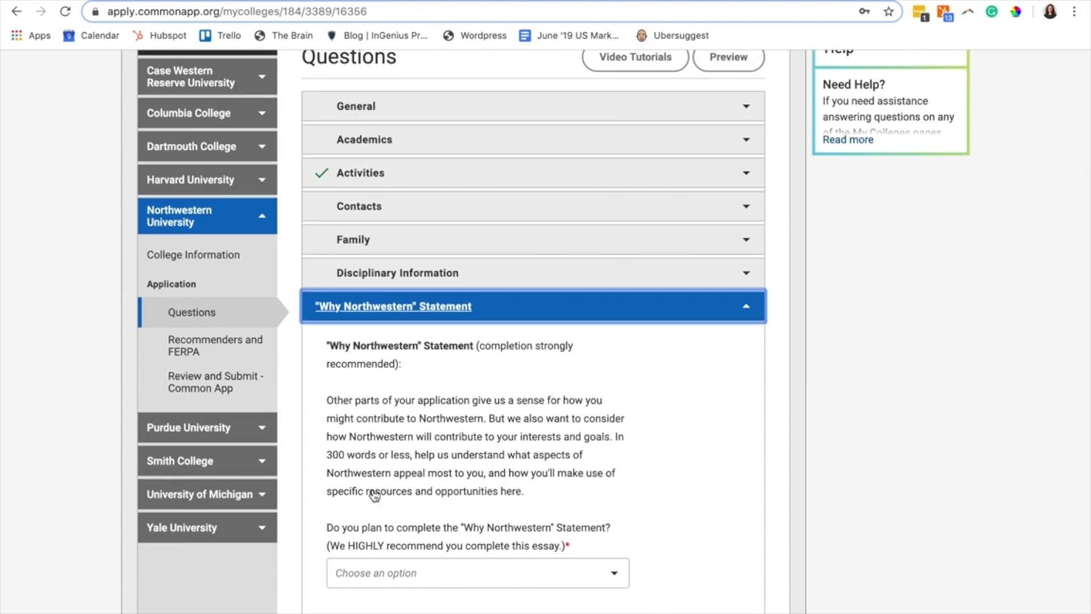
- Open Northwestern's Recommenders and FERPA page and review the release authorization requirement
click(252, 347)
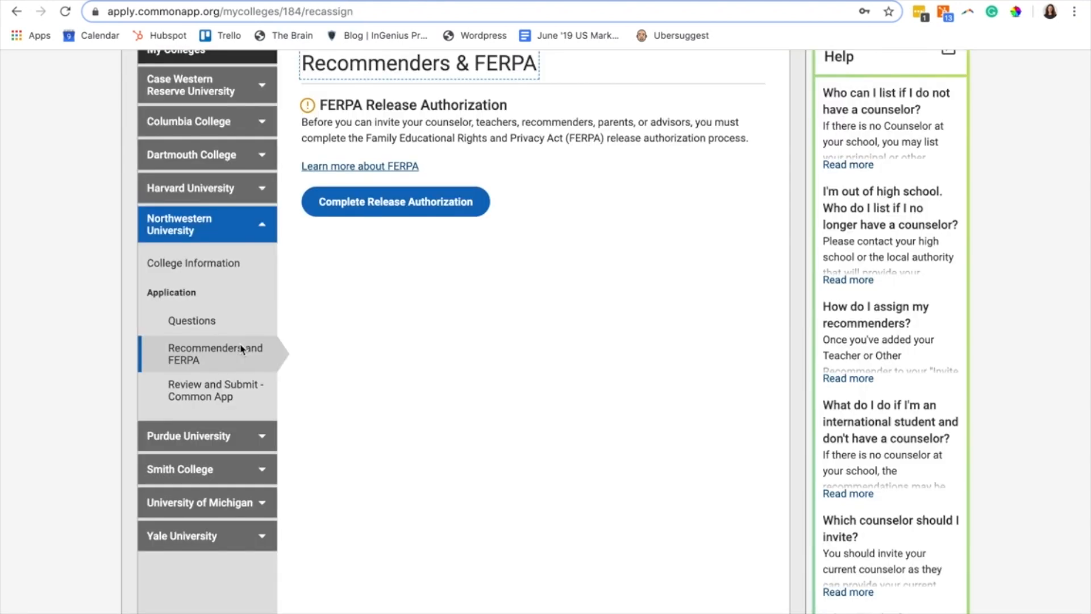
scroll(393, 390, up, 1)
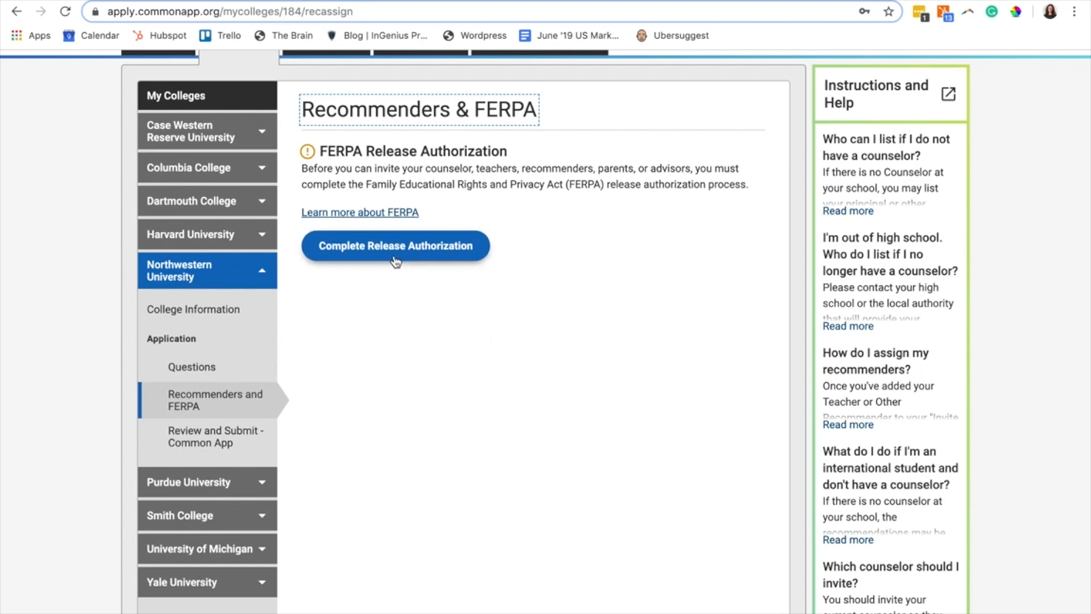
- Review the items Northwestern requires before submission under Review and Submit - Common App, and return to the Dashboard
click(239, 446)
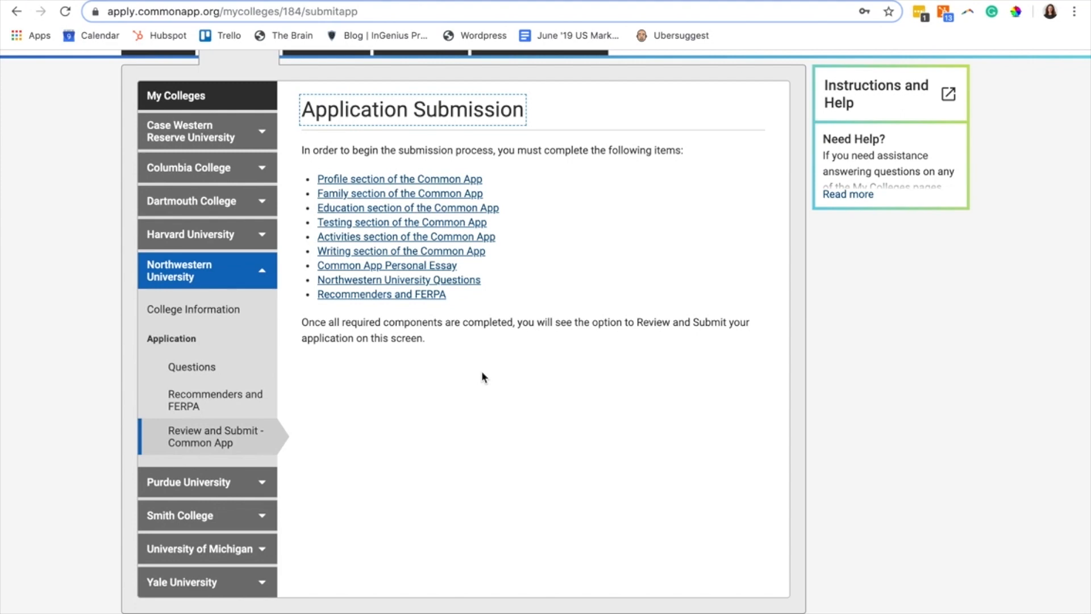
scroll(482, 375, up, 2)
click(169, 95)
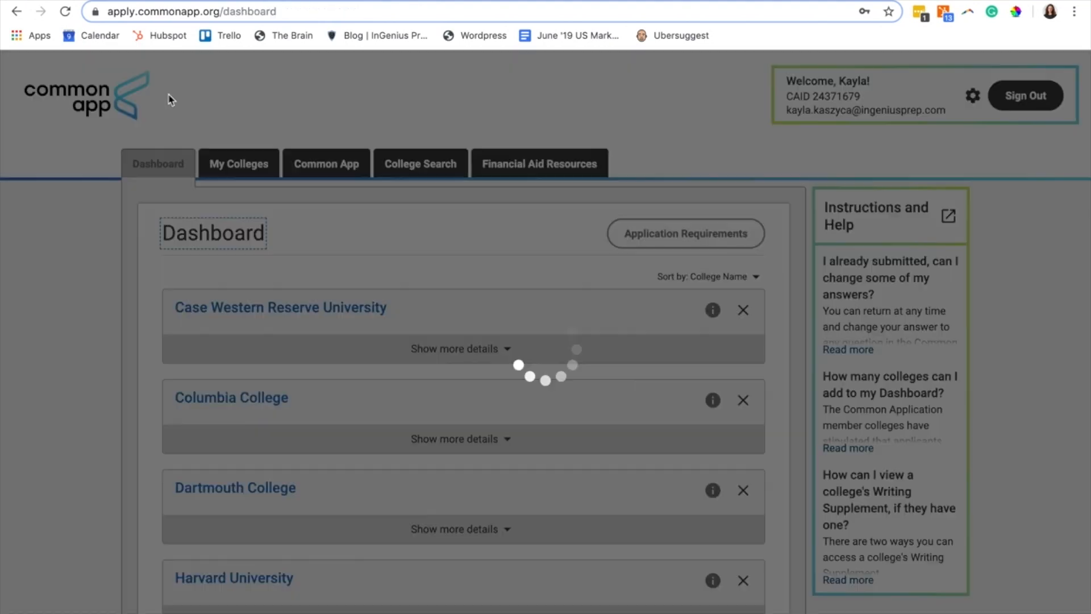